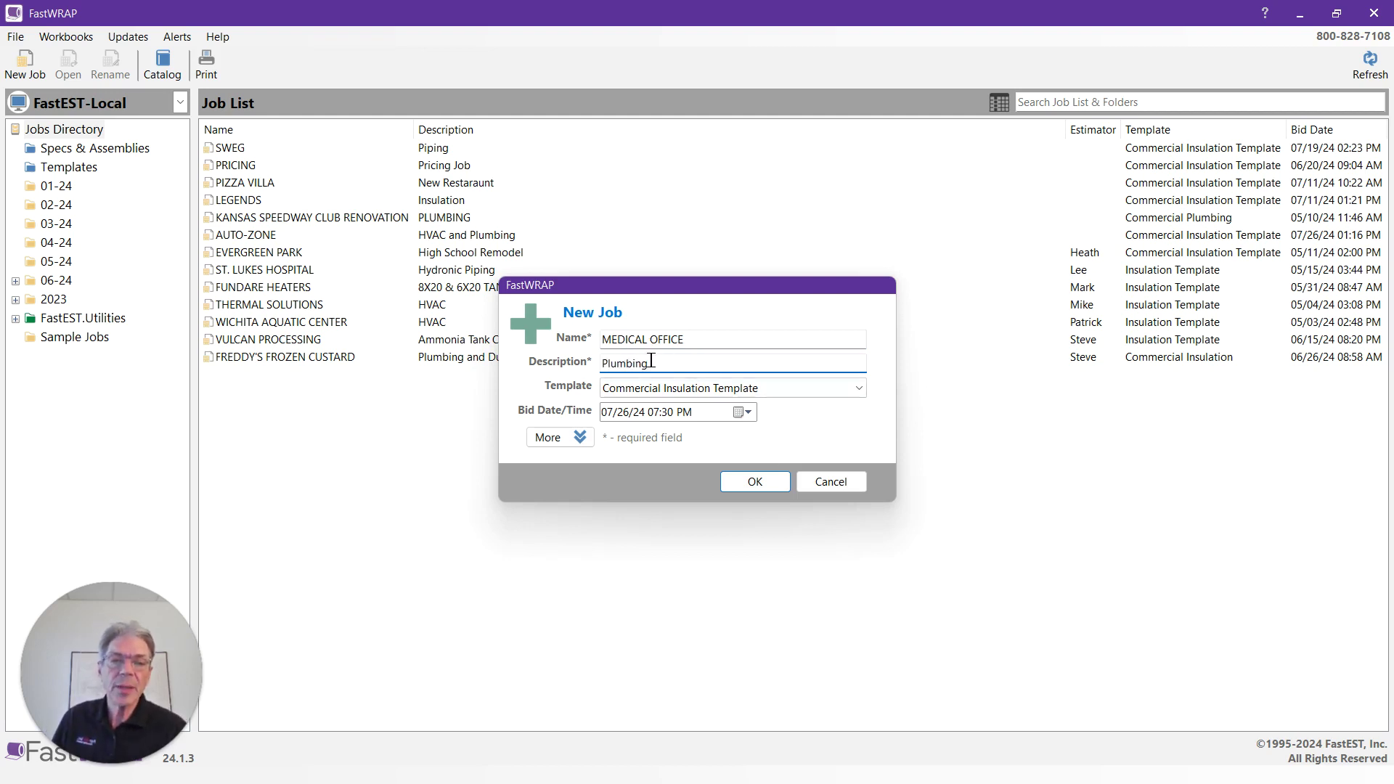
Create the MEDICAL OFFICE plumbing job and import the P.1 plan file into it
left_click(754, 482)
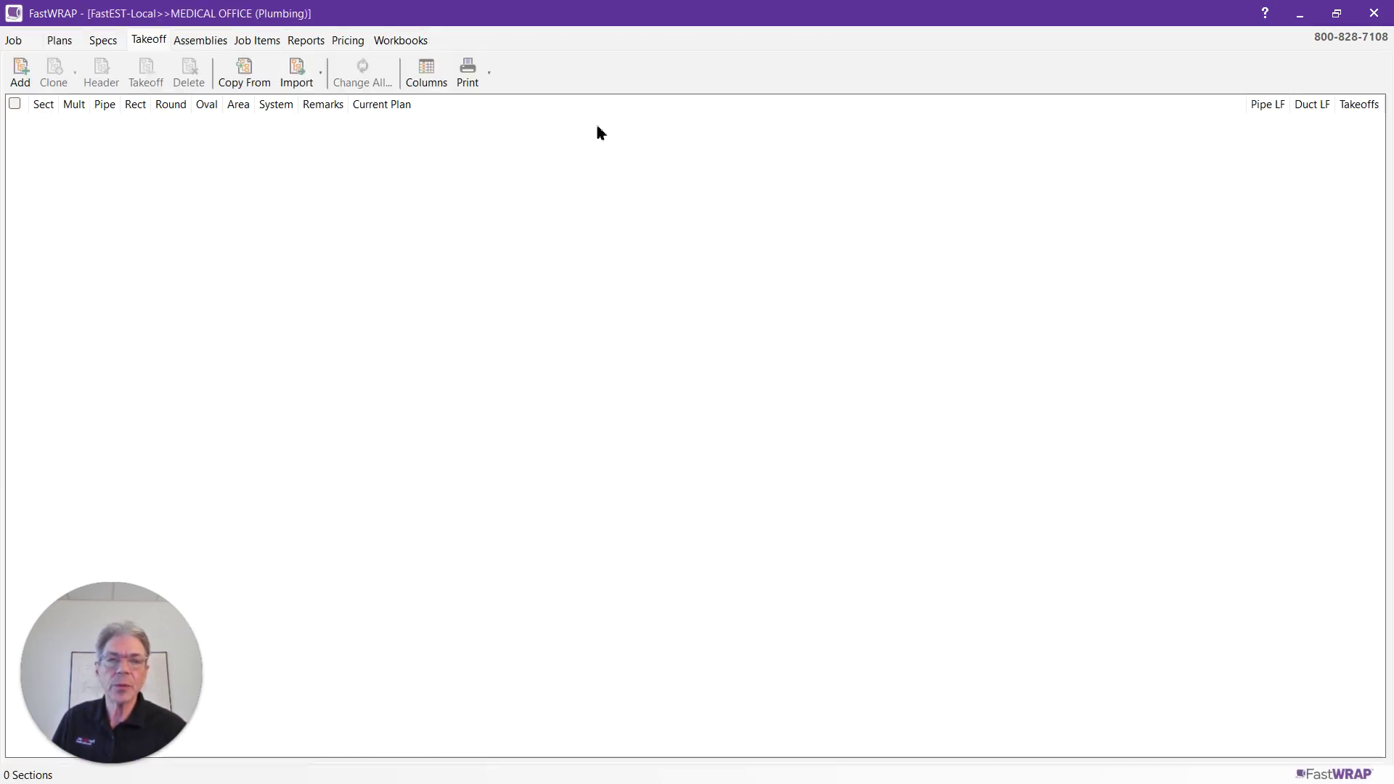
left_click(57, 42)
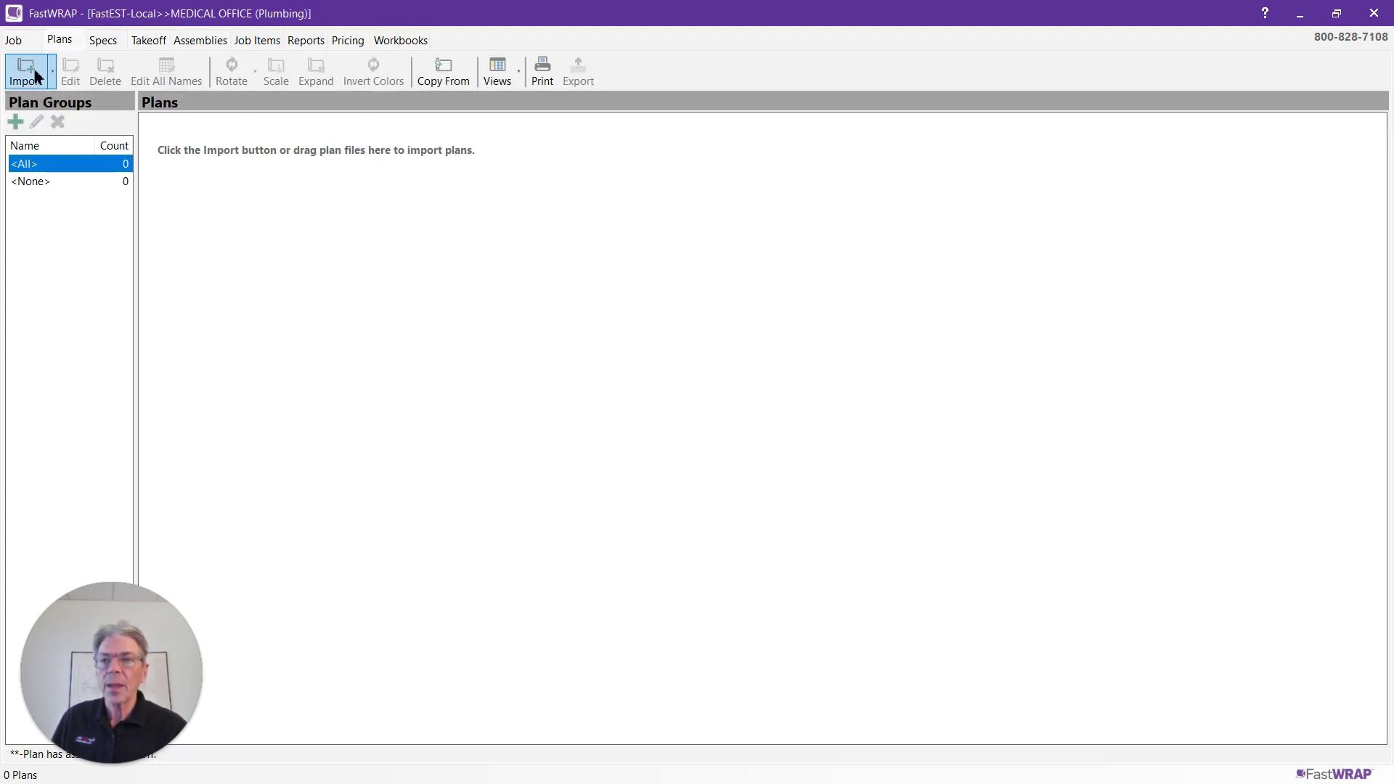
left_click(21, 73)
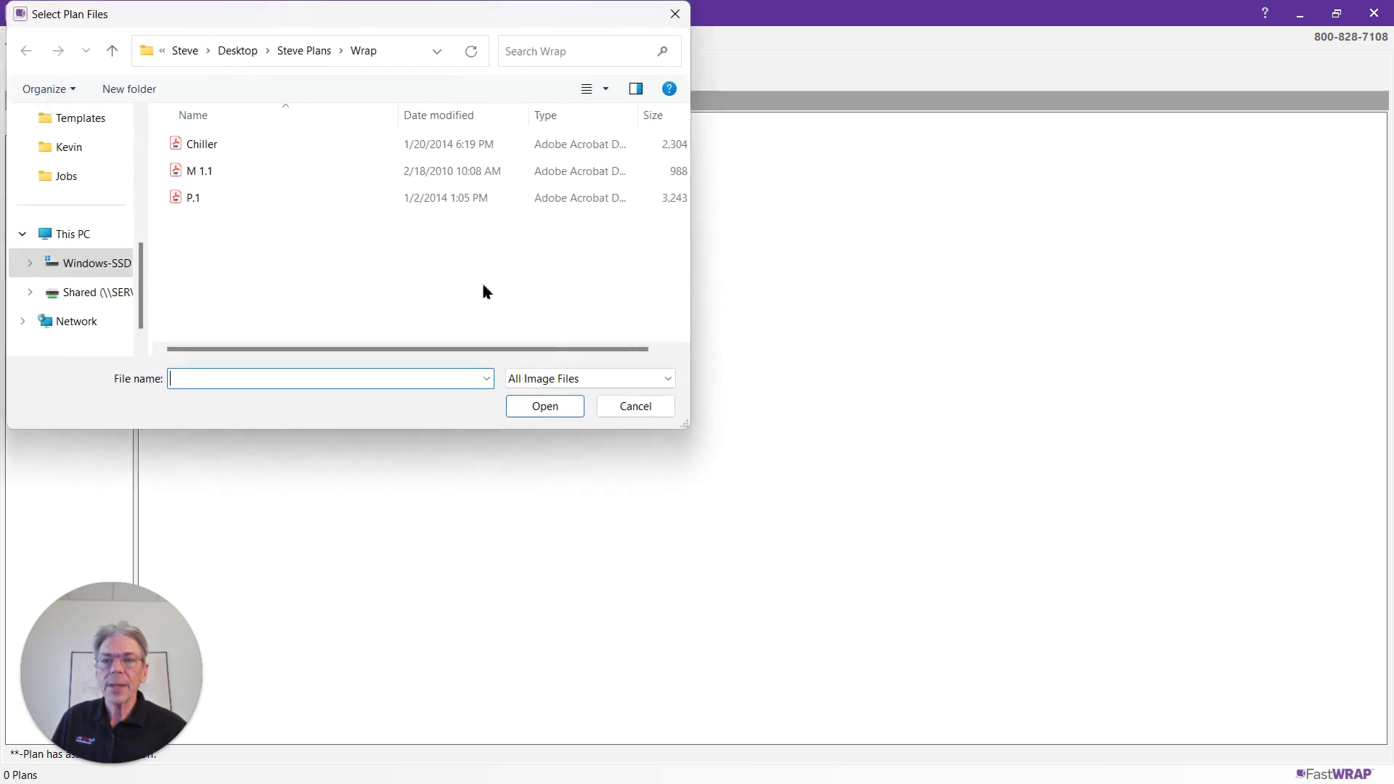
left_click(192, 204)
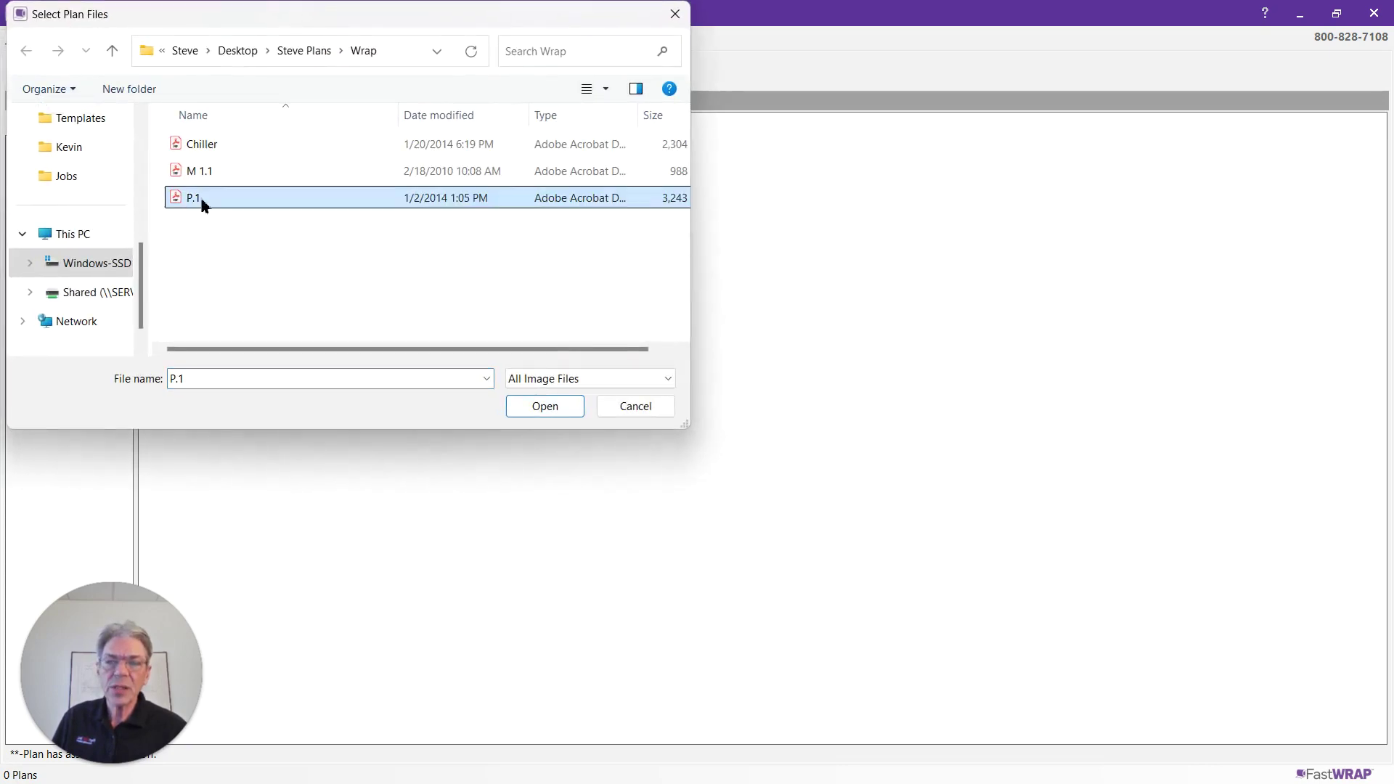
left_click(556, 405)
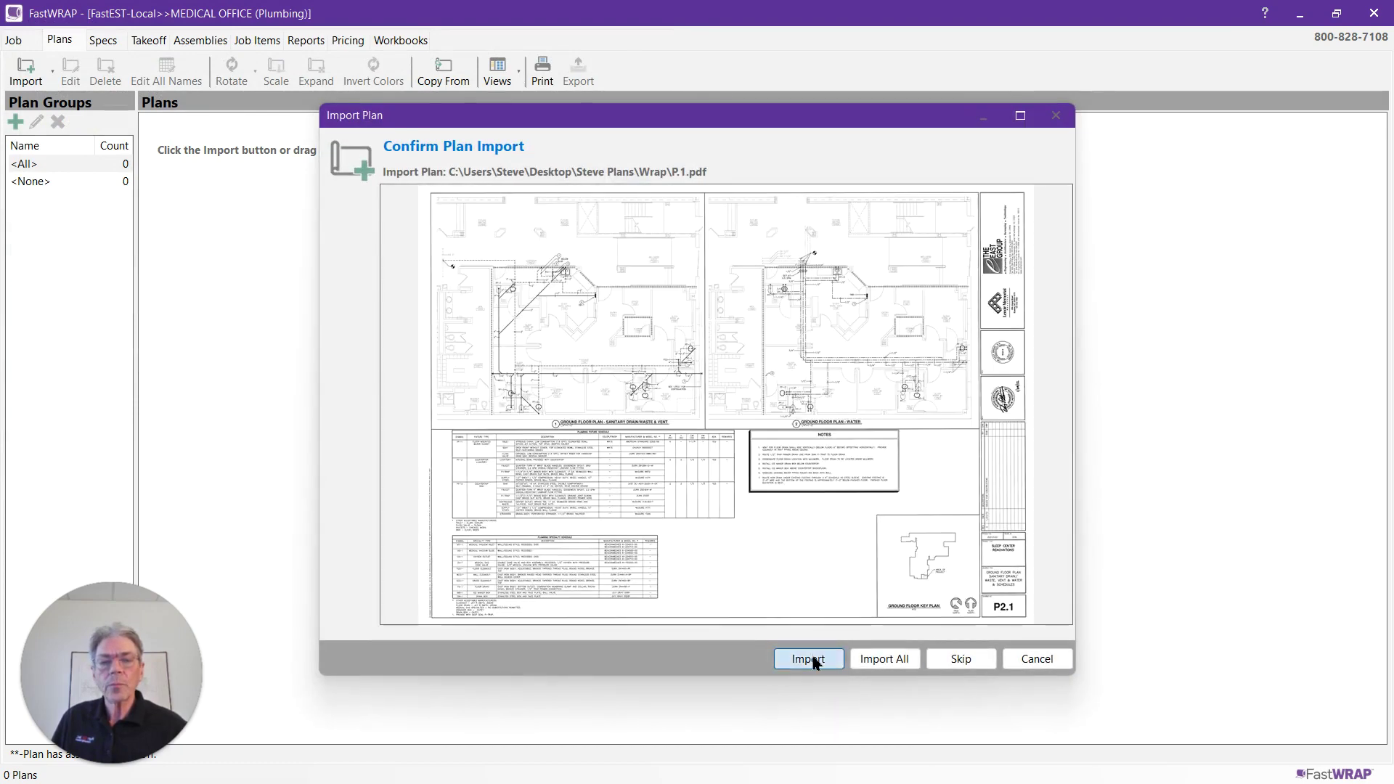
left_click(814, 660)
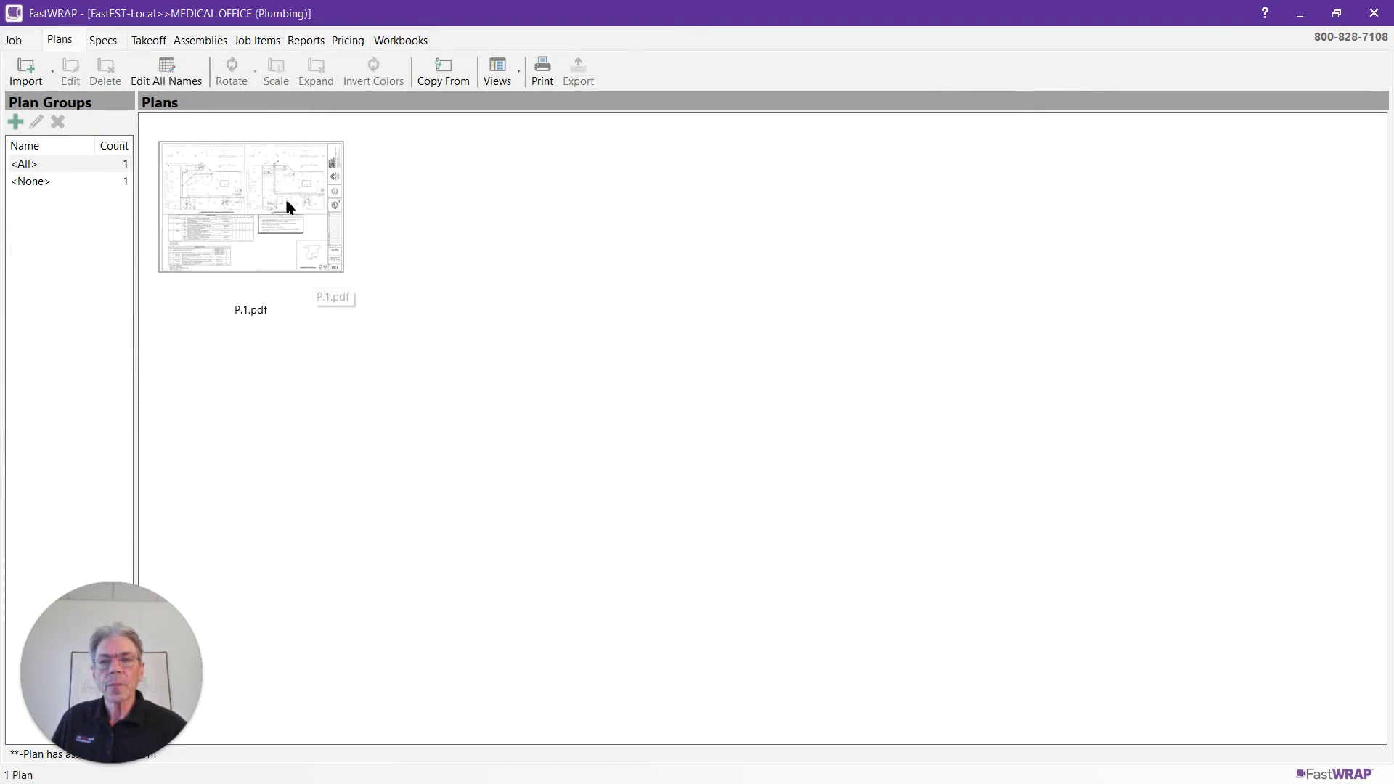
Open the imported P.1.pdf plan and examine the ground floor water piping and the scale printed under its title
left_click(286, 207)
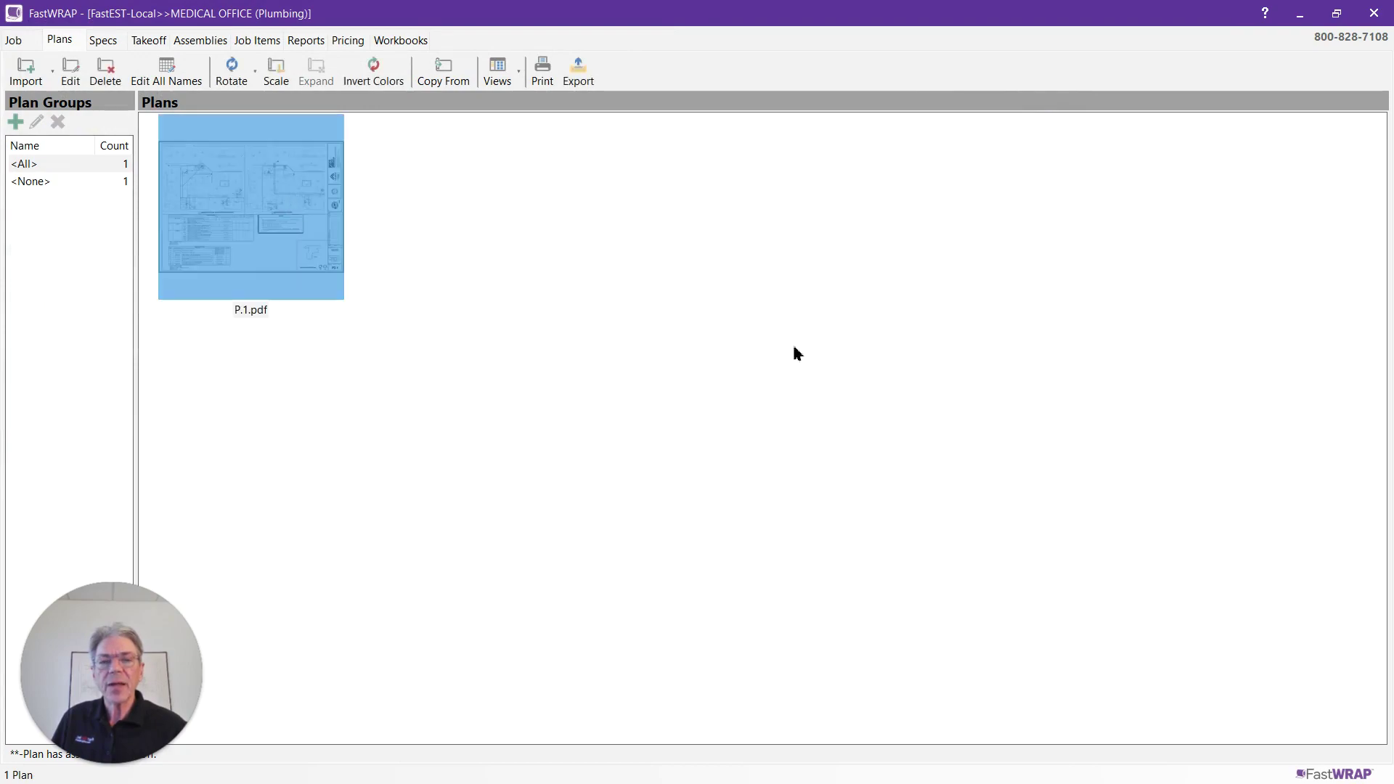
scroll(796, 352, "up", 3)
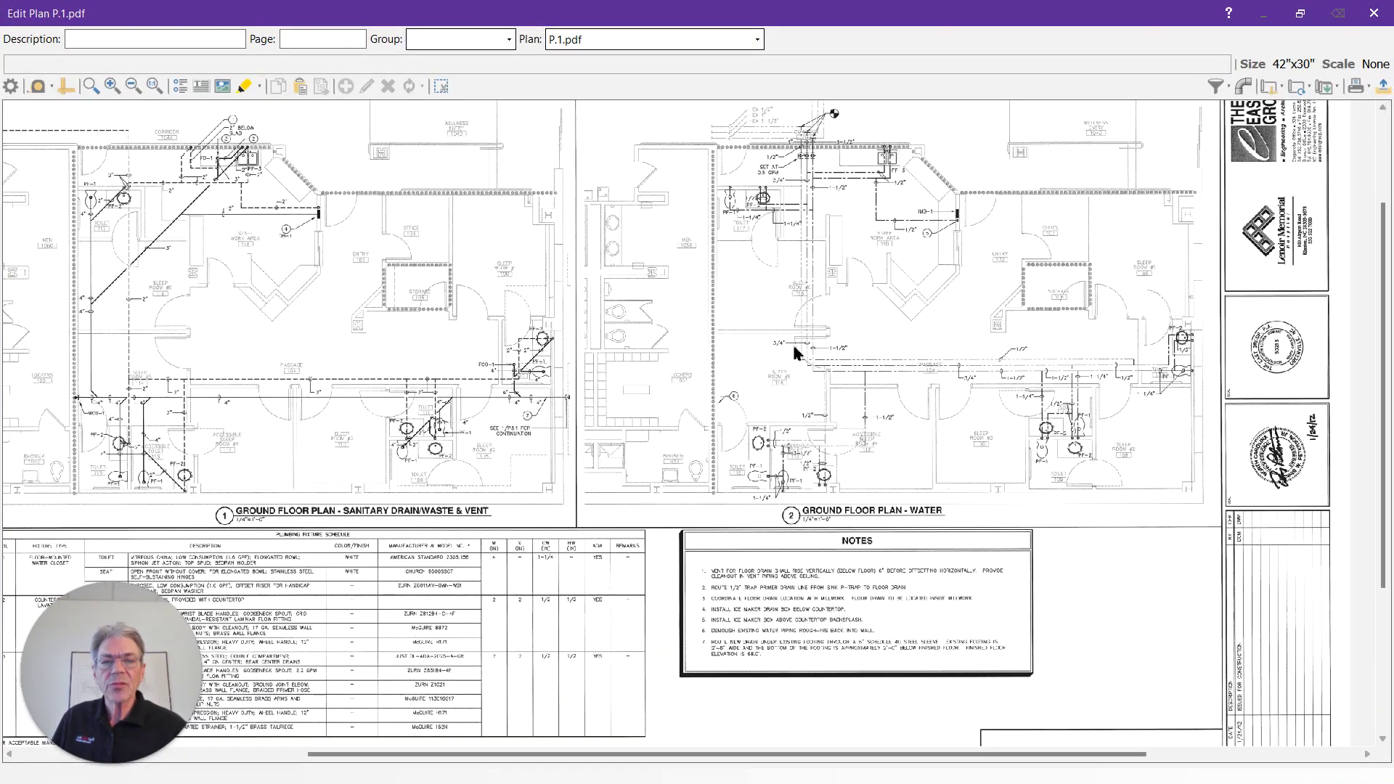
scroll(888, 389, "down", 1)
left_click_drag(888, 390, 951, 392)
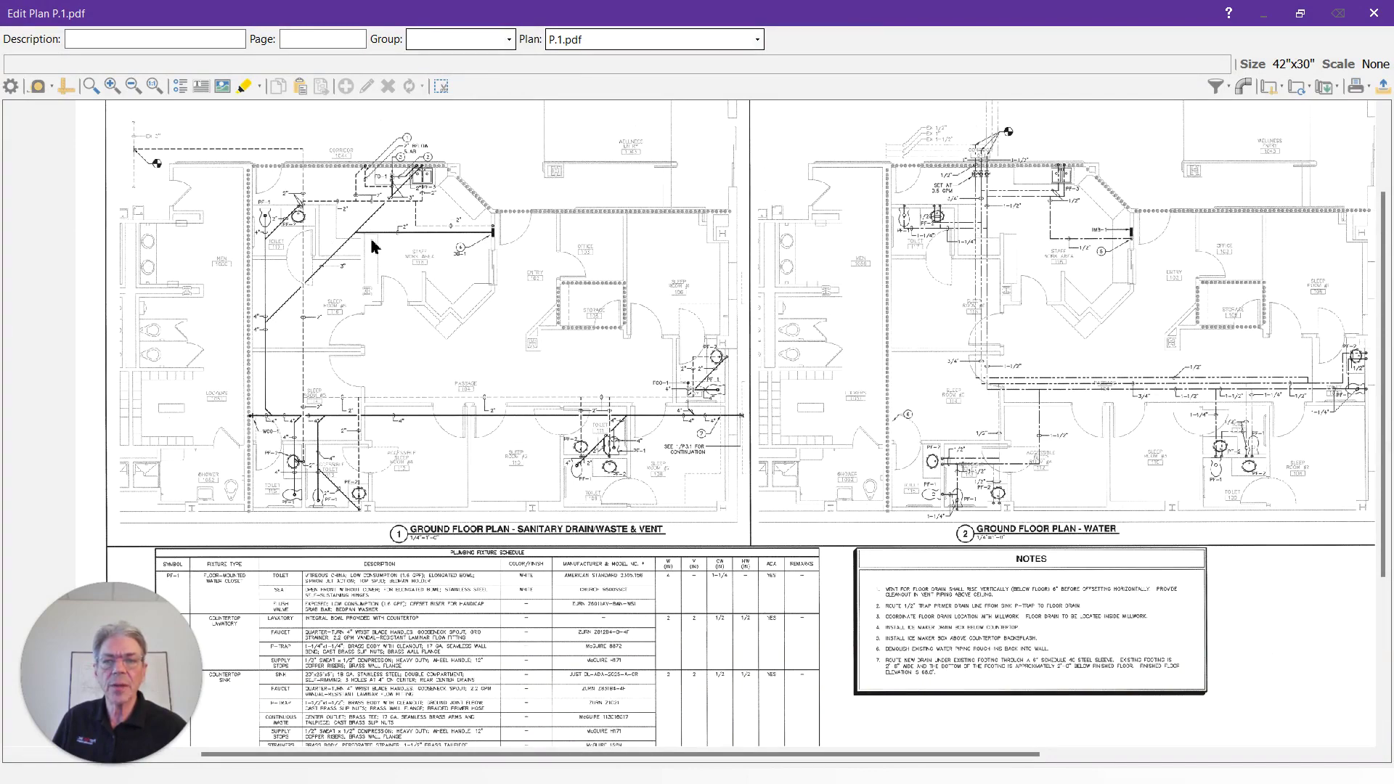
left_click_drag(520, 312, 291, 313)
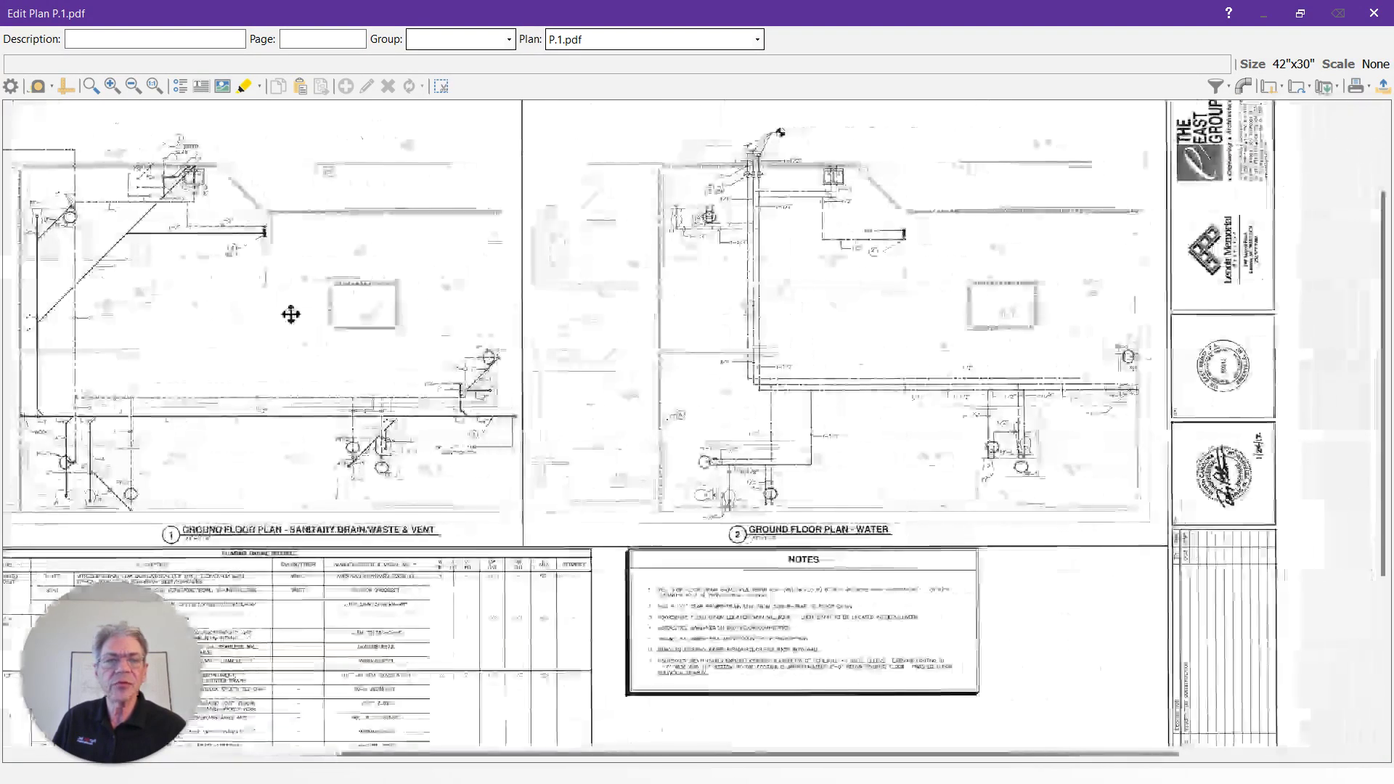
scroll(755, 201, "up", 5)
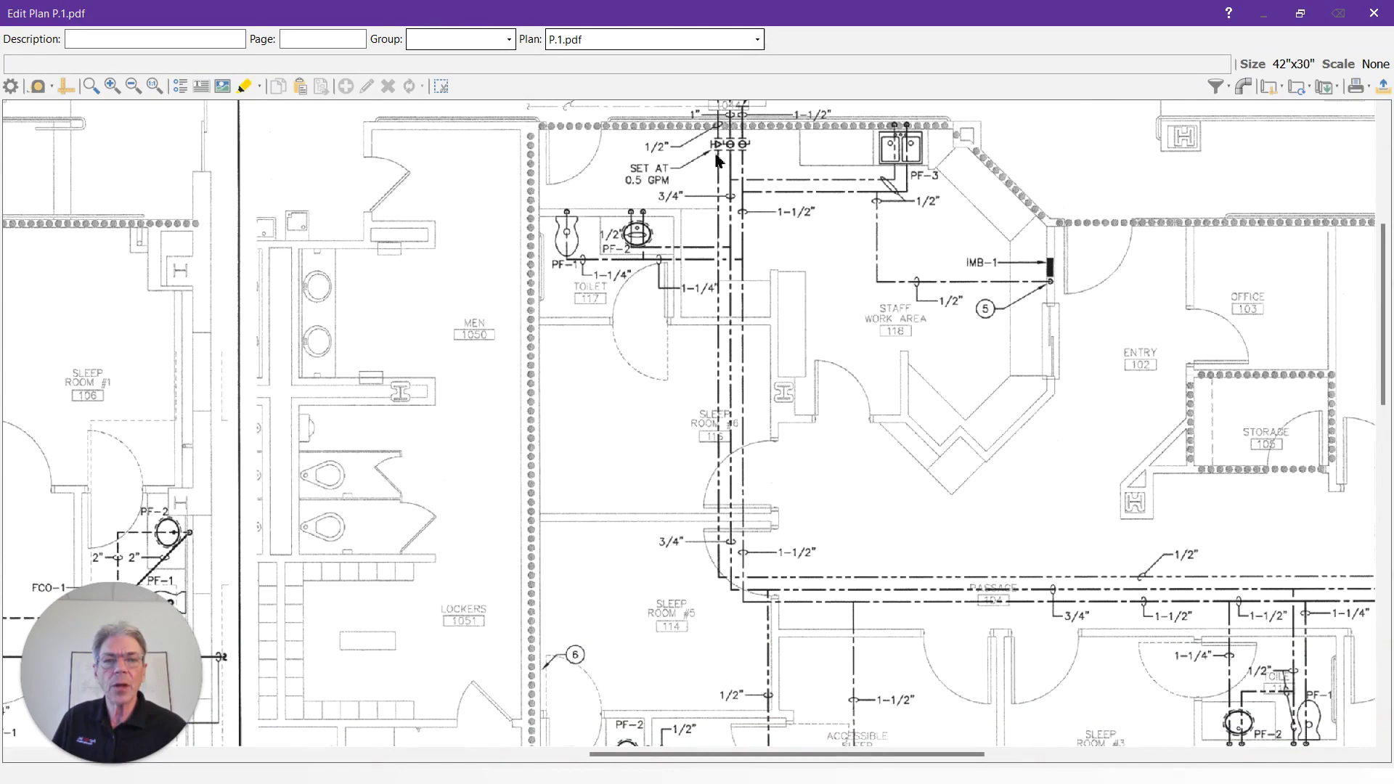
mouse_move(852, 395)
left_mouse_down()
mouse_move(838, 464)
mouse_move(853, 402)
mouse_move(816, 202)
left_mouse_up()
left_click_drag(806, 529, 788, 349)
scroll(676, 556, "up", 3)
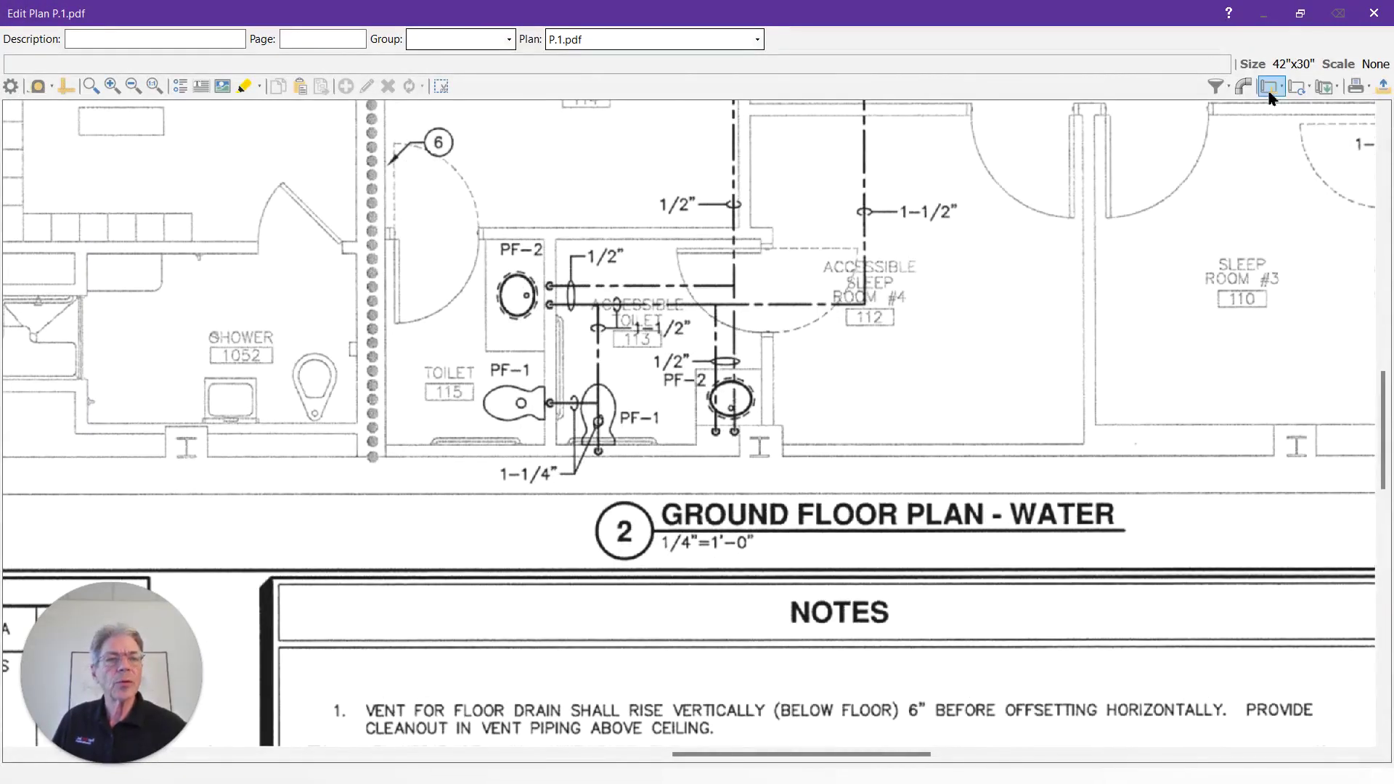
Set the plan scale to 1/4" = 1' and close the plan
left_click(1244, 87)
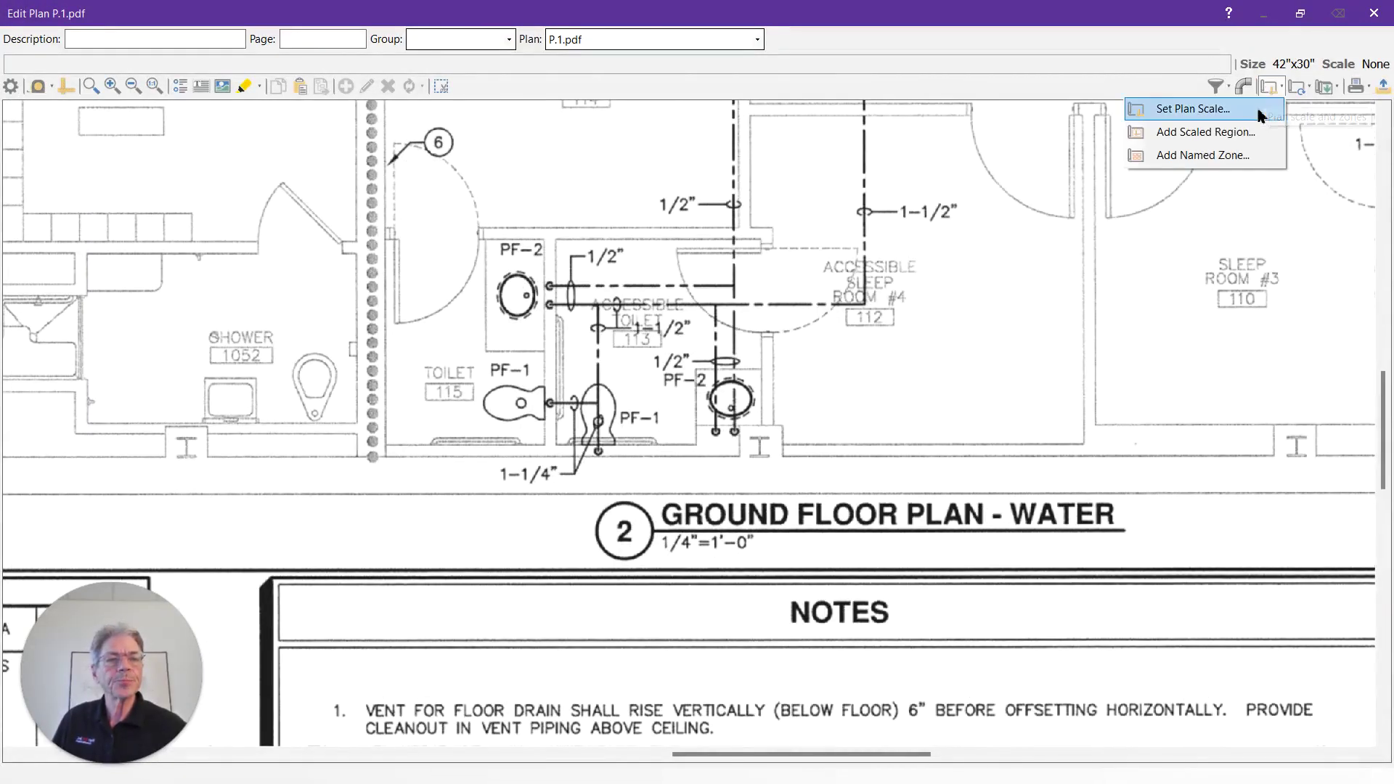
left_click(1170, 110)
left_click(465, 445)
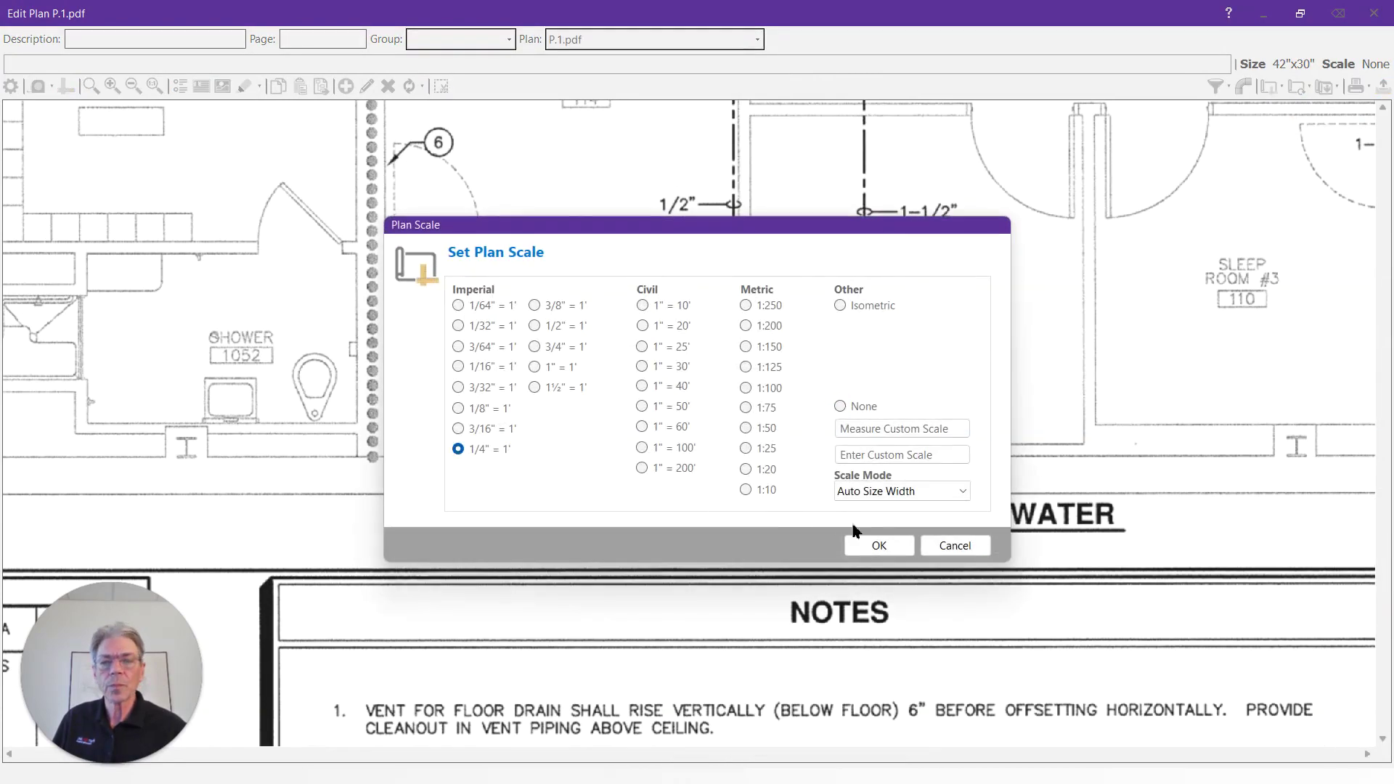
left_click(880, 545)
scroll(710, 327, "down", 2)
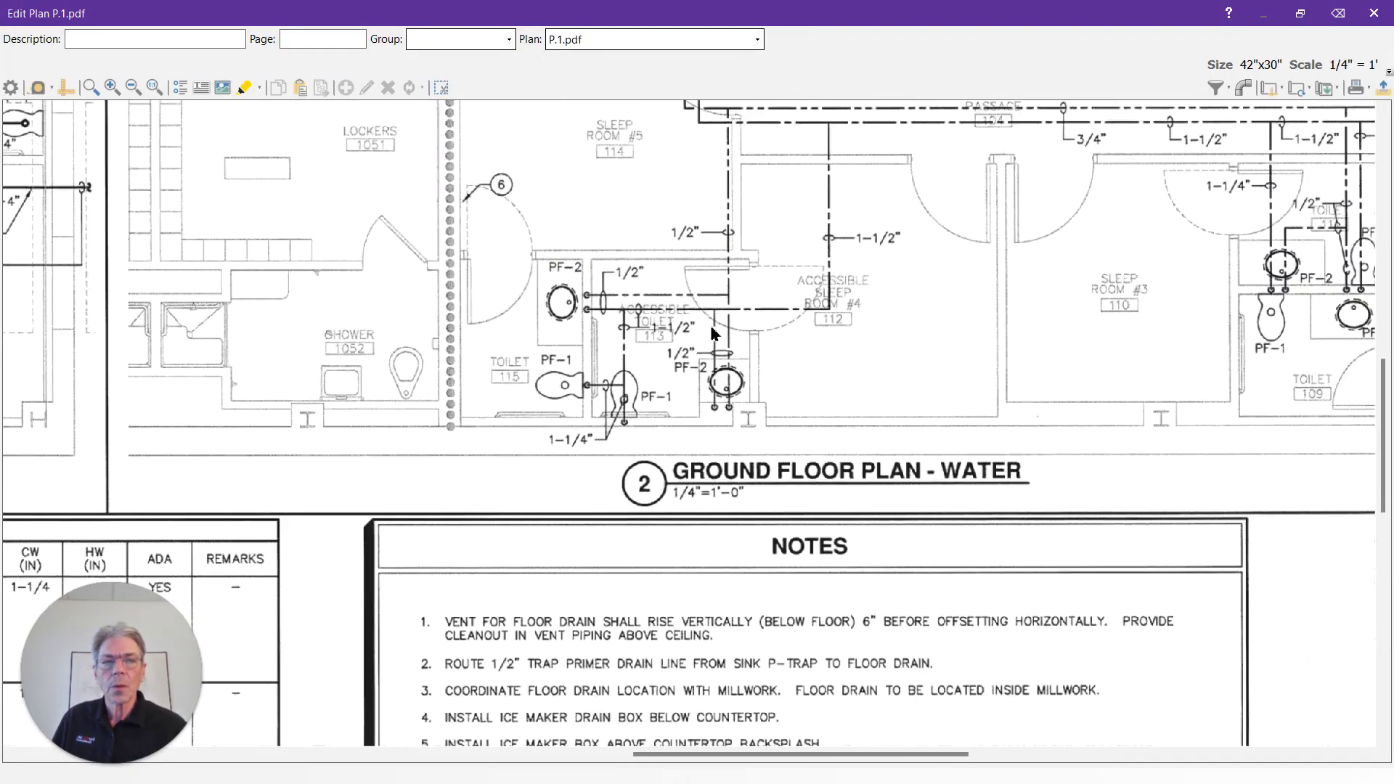
scroll(712, 334, "down", 3)
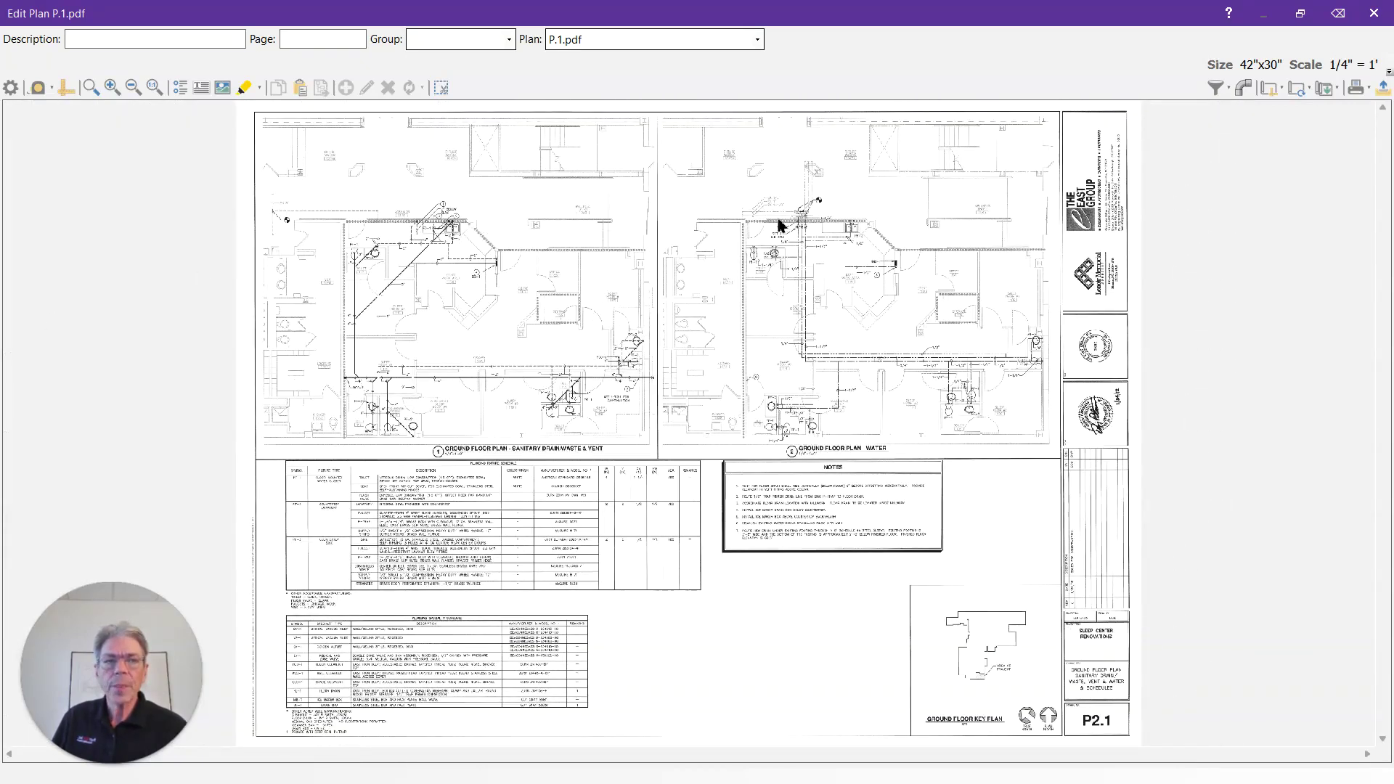
left_click(1369, 21)
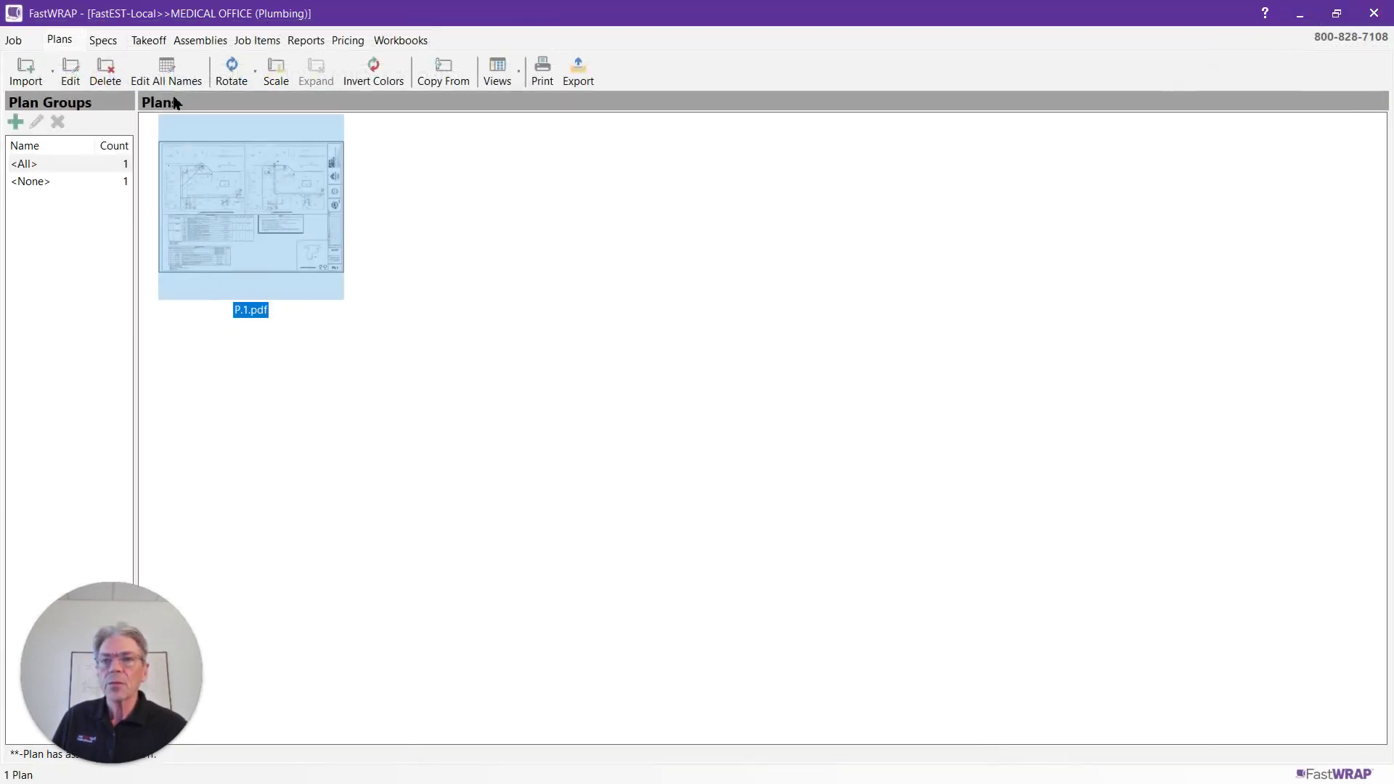
Start a new takeoff section with the pipe spec DHW - Dom Hot Wtr 1 Inch Fiberglass w/ASJ
left_click(150, 41)
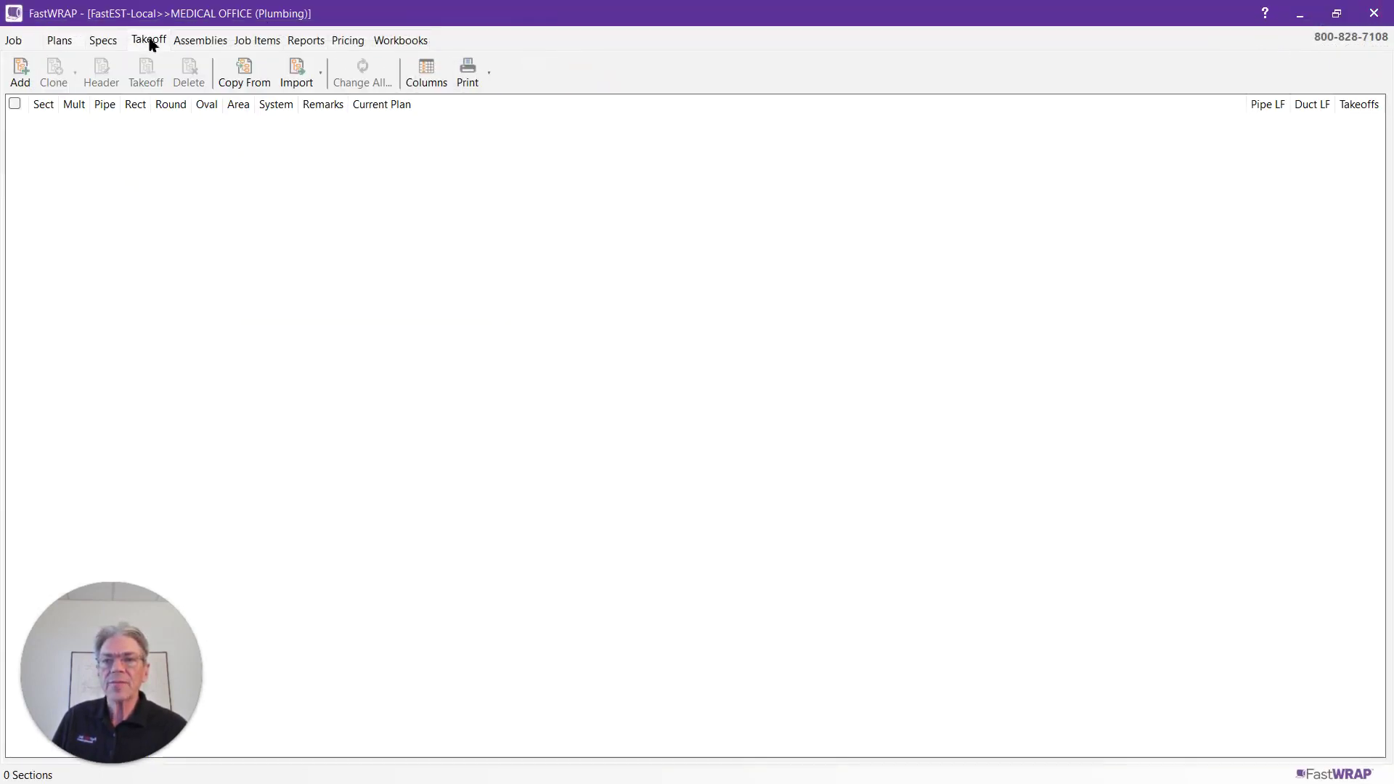
left_click(20, 72)
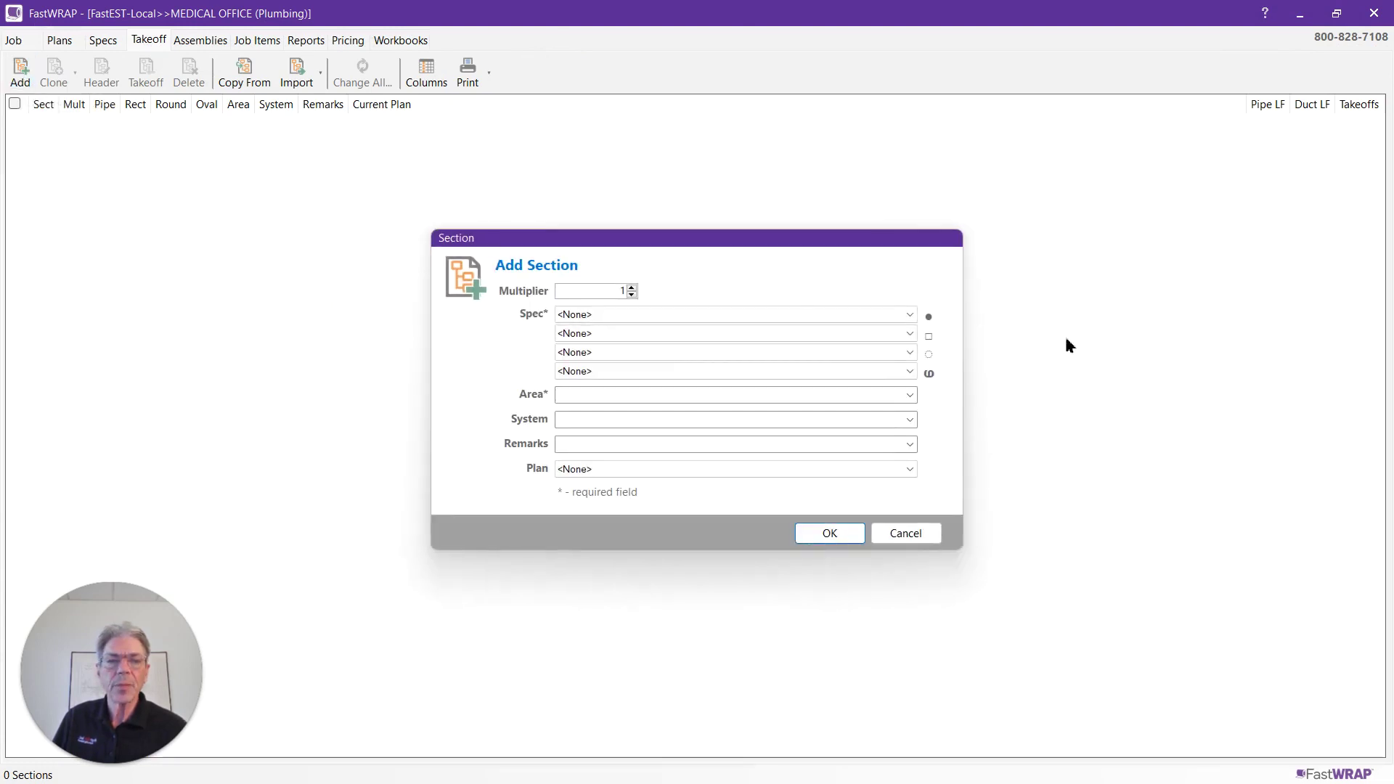
left_click(907, 318)
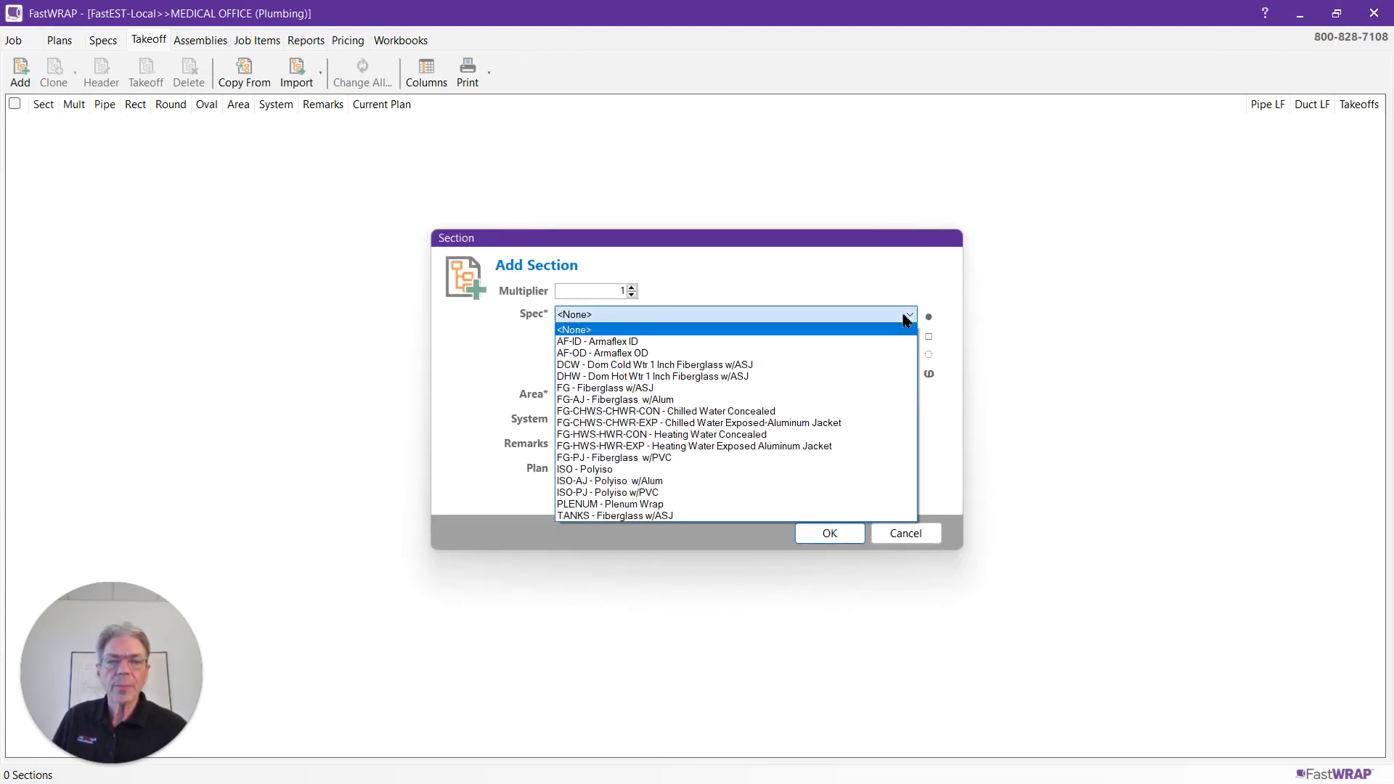
left_click(702, 377)
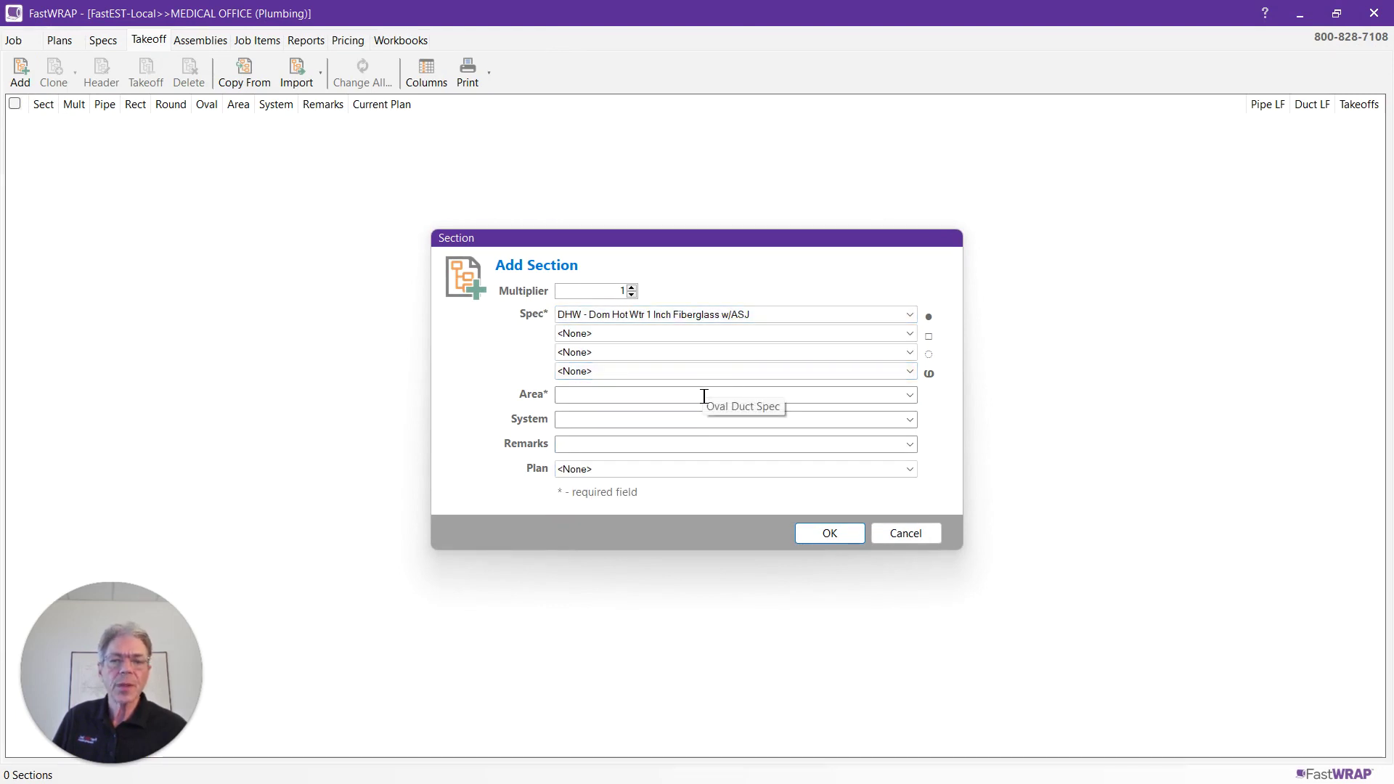
Set the section's area to First Floor and its system to Domestic Water Concealed
left_click(703, 397)
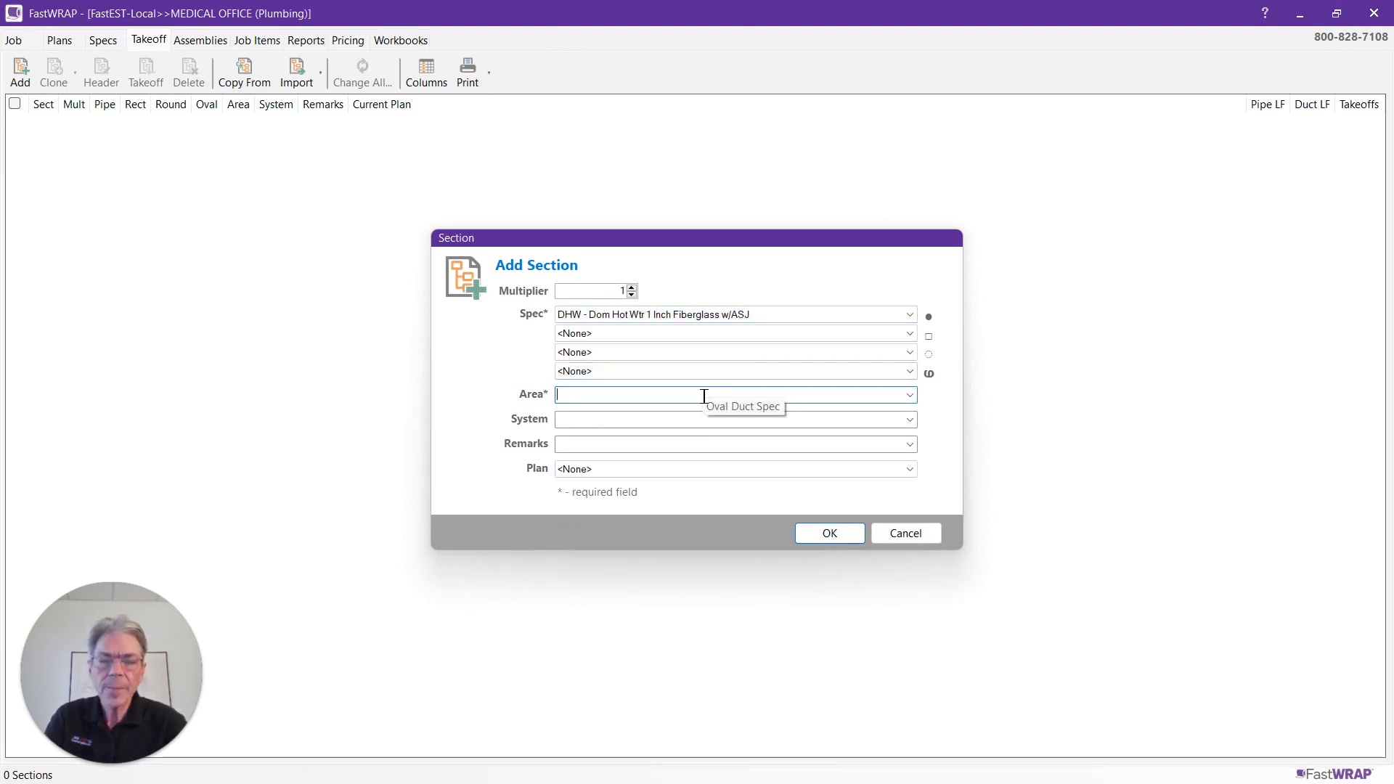
type("Fir")
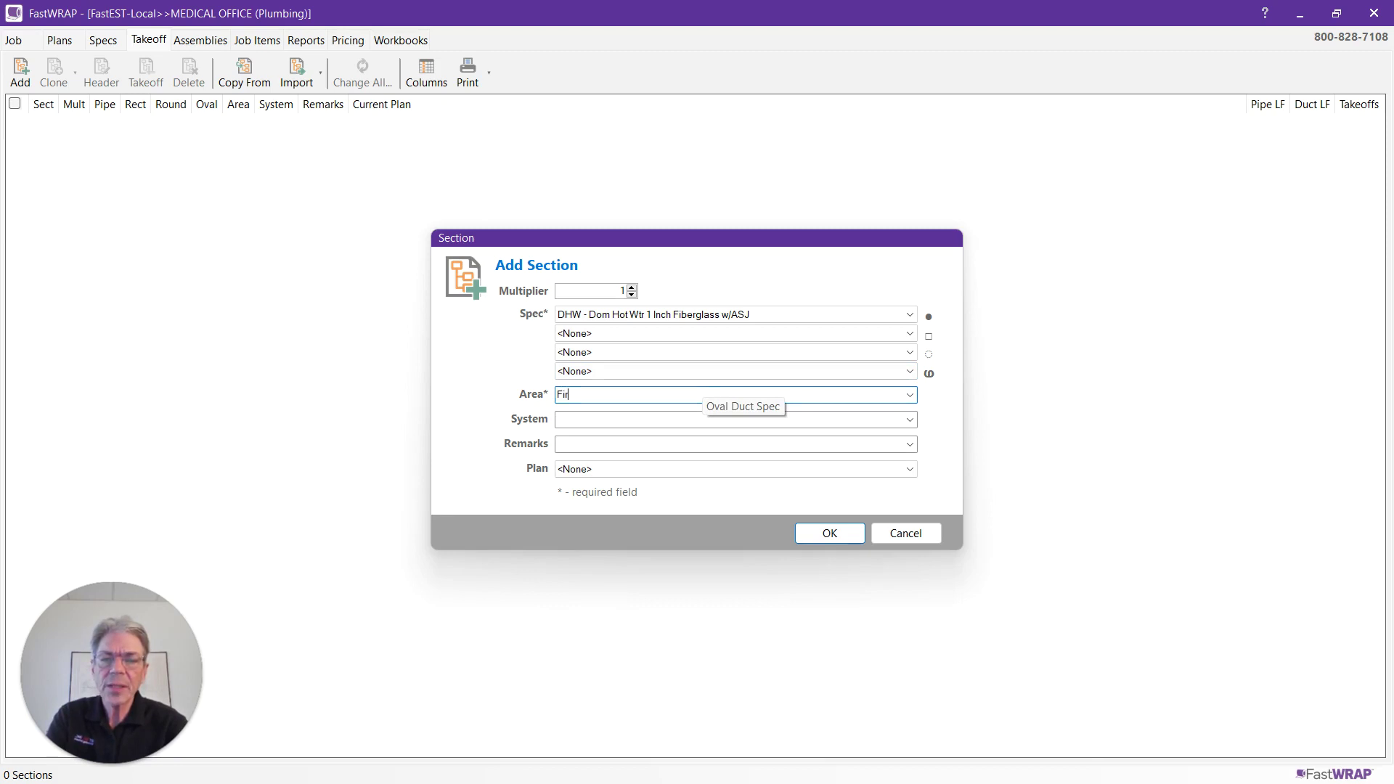
type("st")
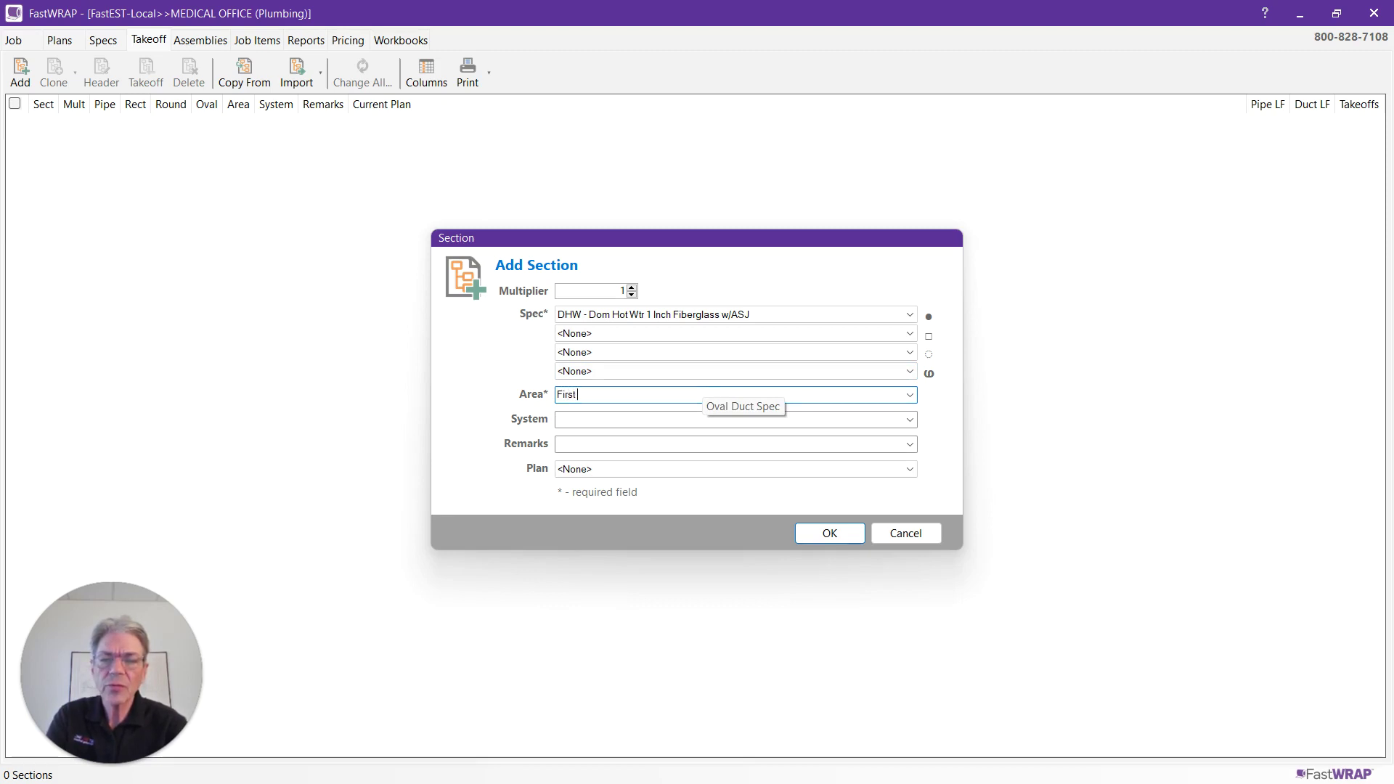
type(" Floor")
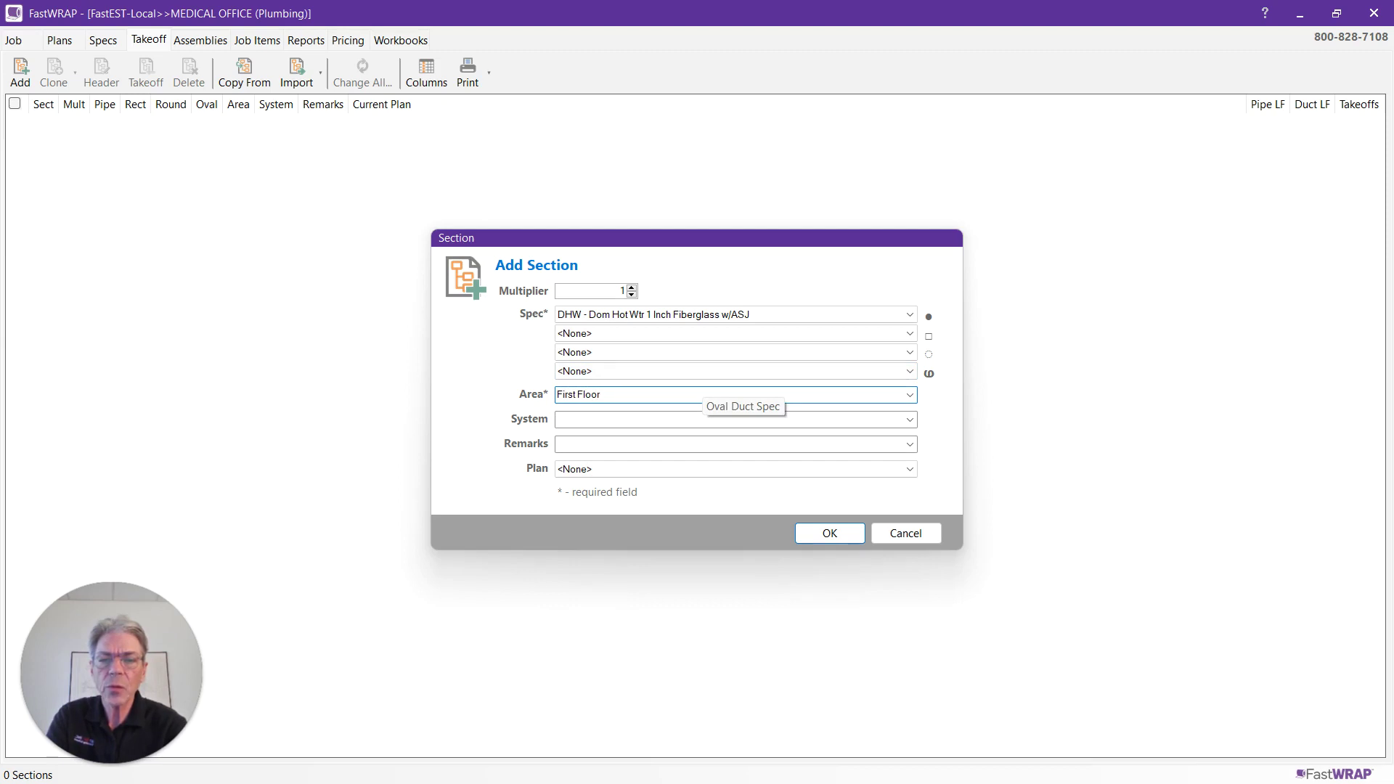
key("Tab")
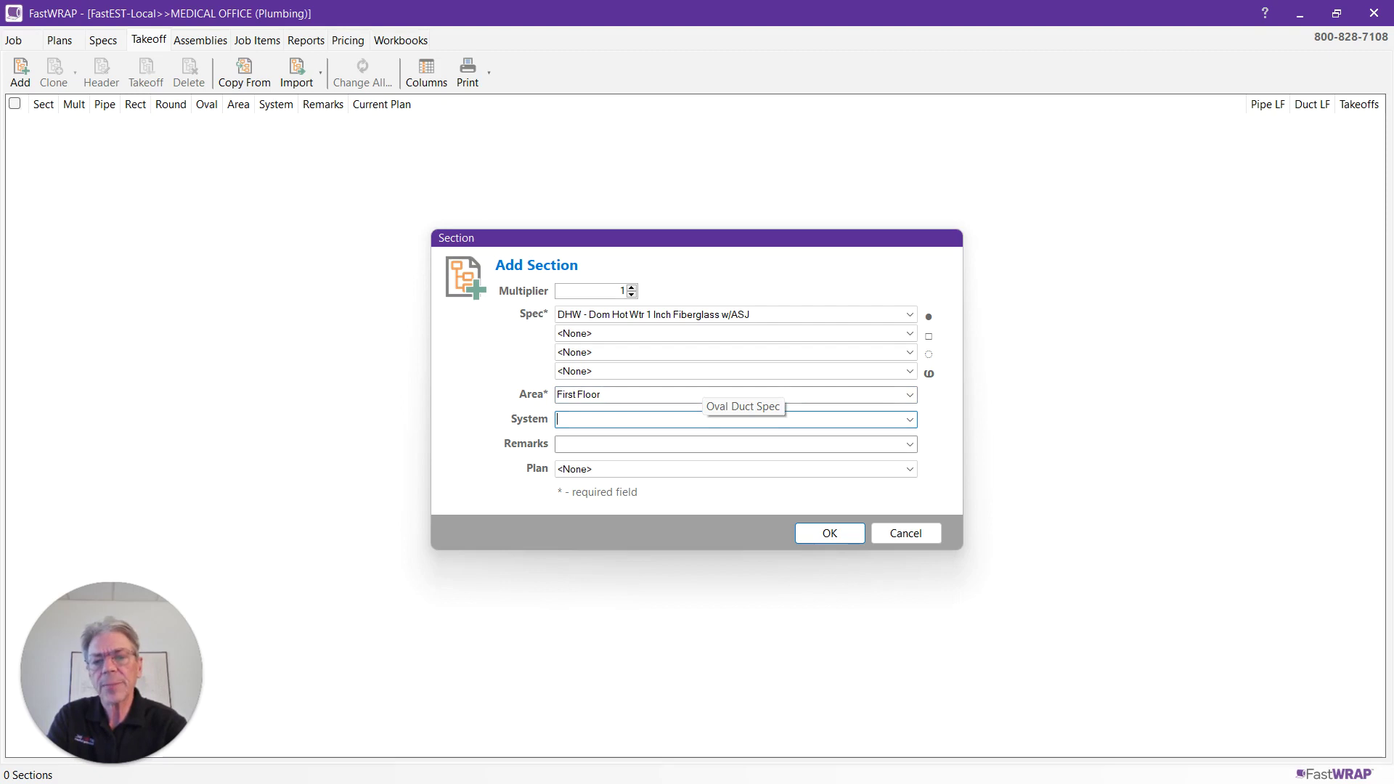
type("Domestic c")
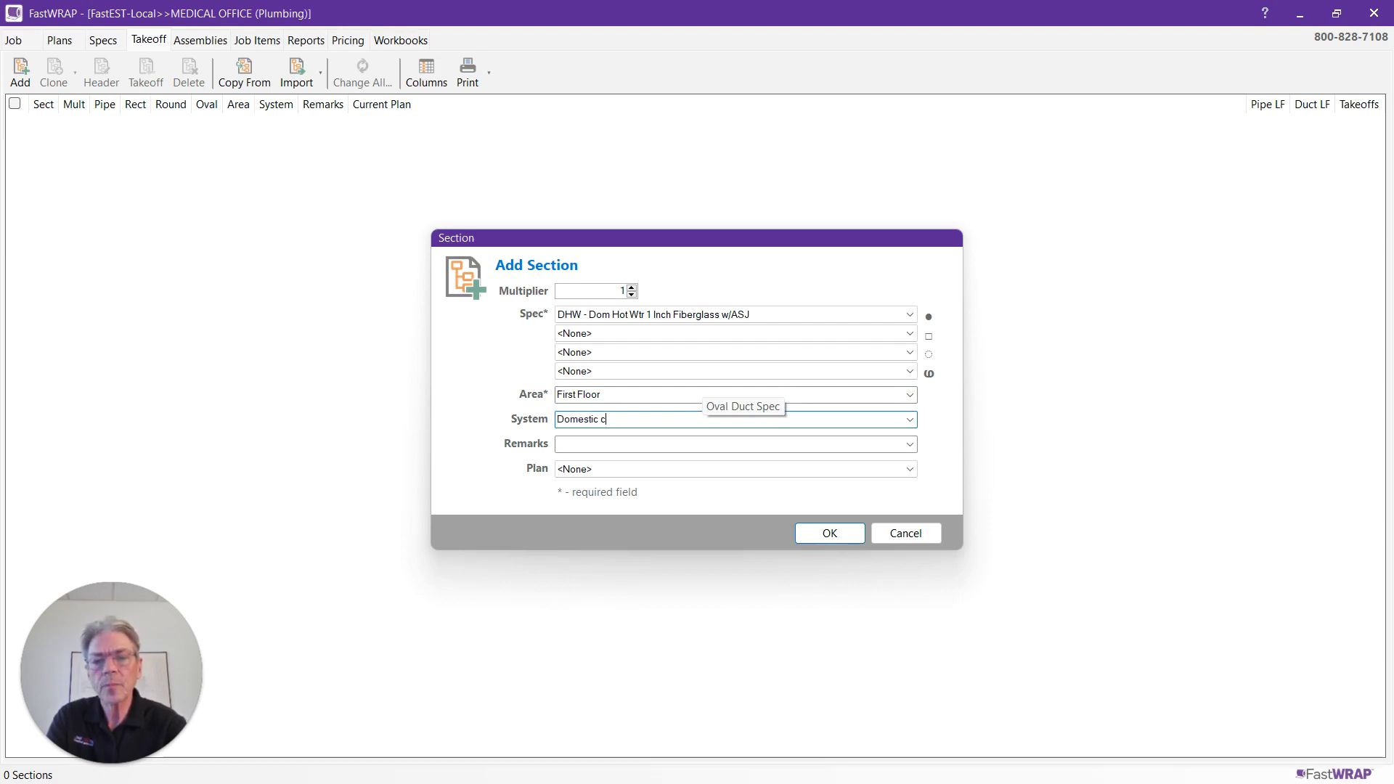
key("BackSpace")
type("Wat")
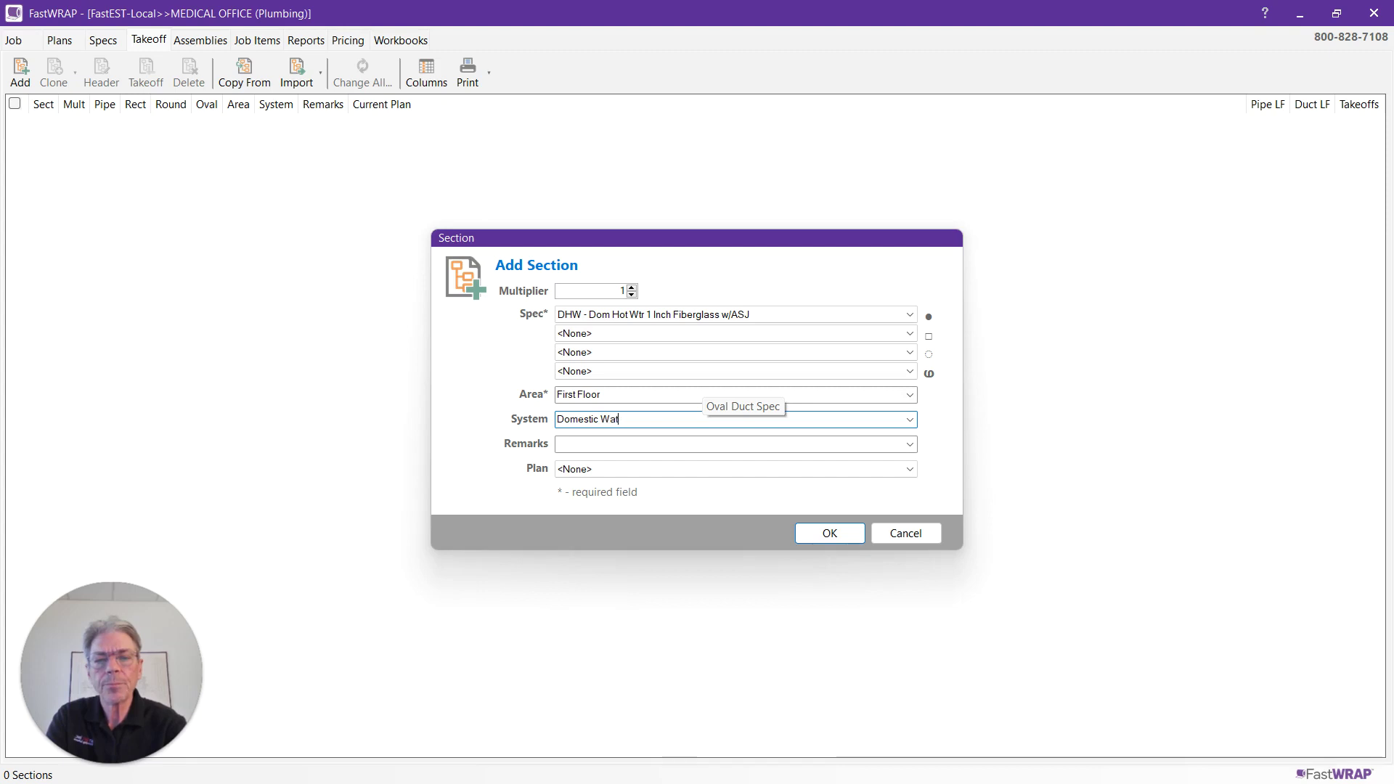
type("er Concealed")
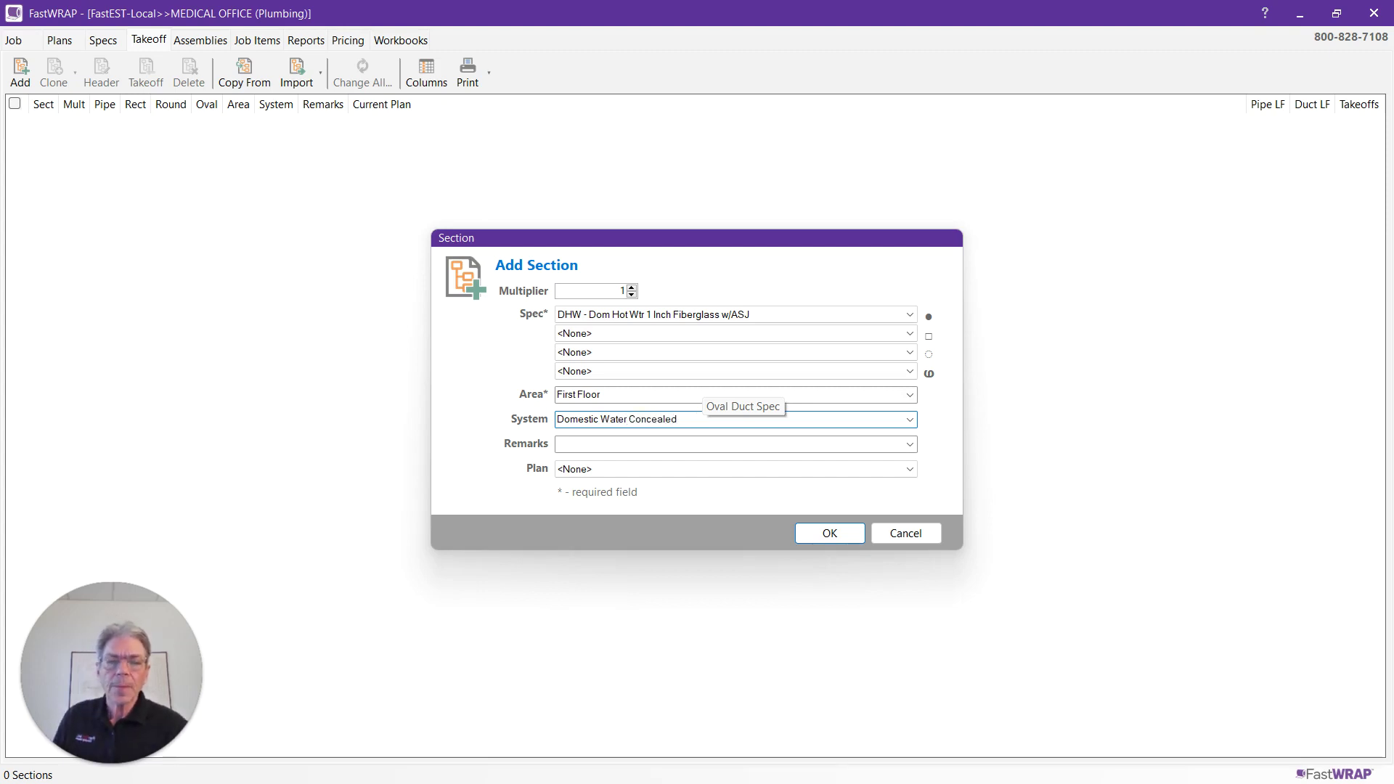
Leave the remarks empty, assign the P.1.pdf plan to the section, and create the section
left_click(730, 444)
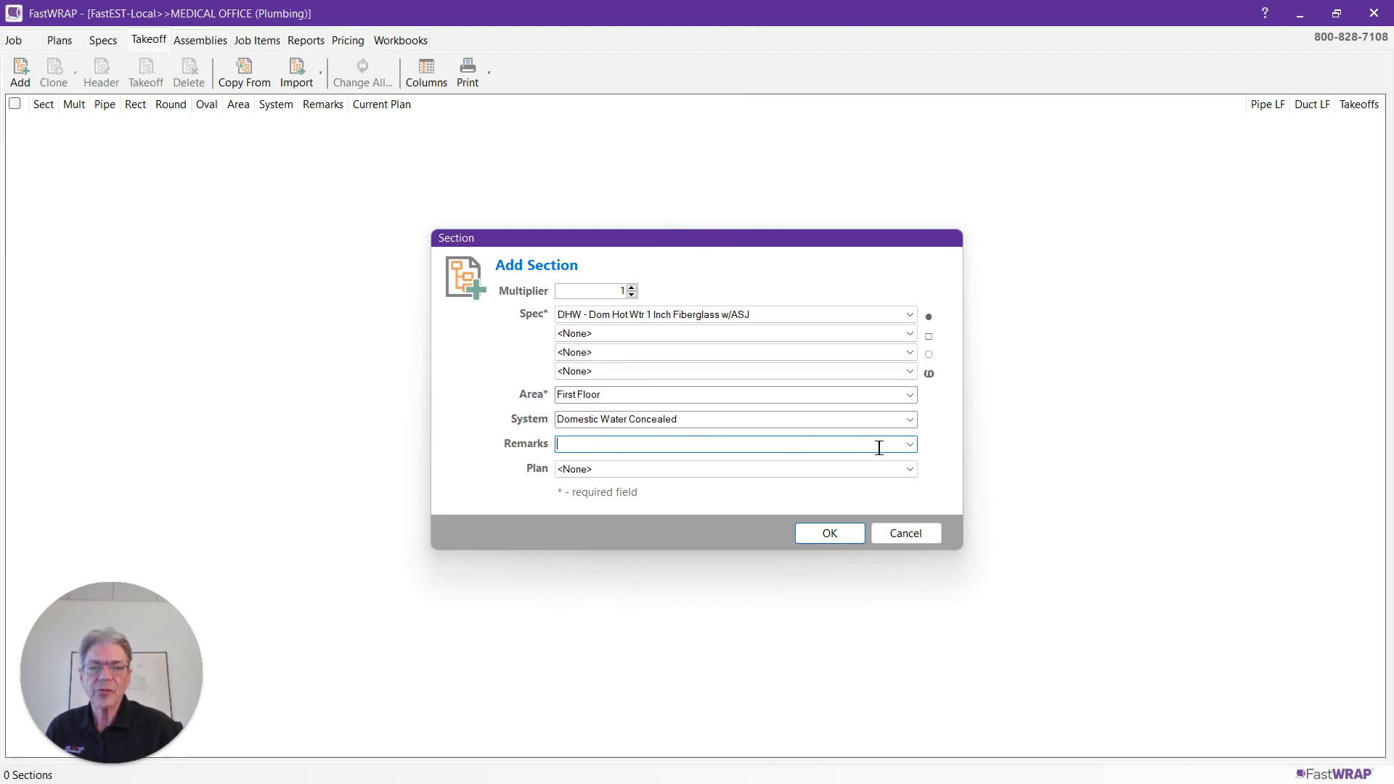
left_click(793, 475)
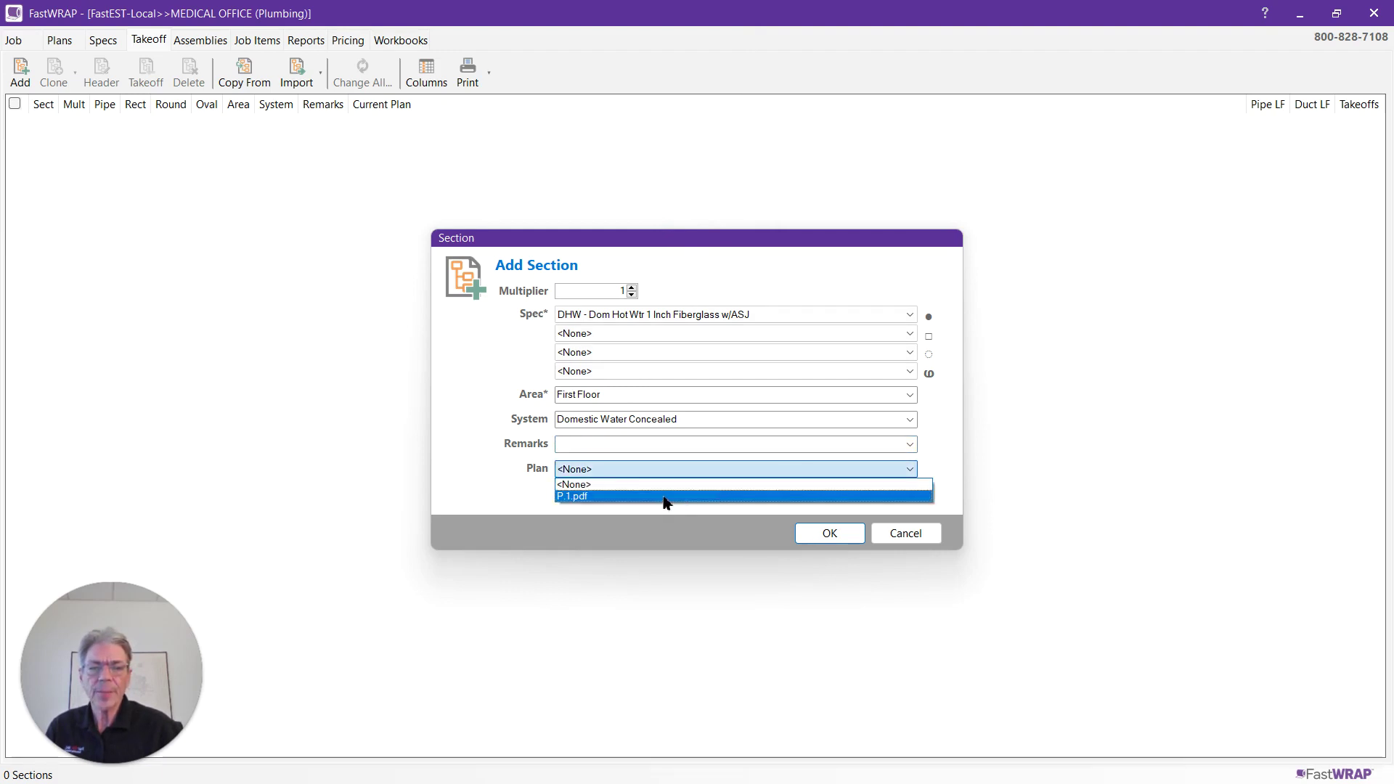
left_click(665, 496)
left_click(832, 533)
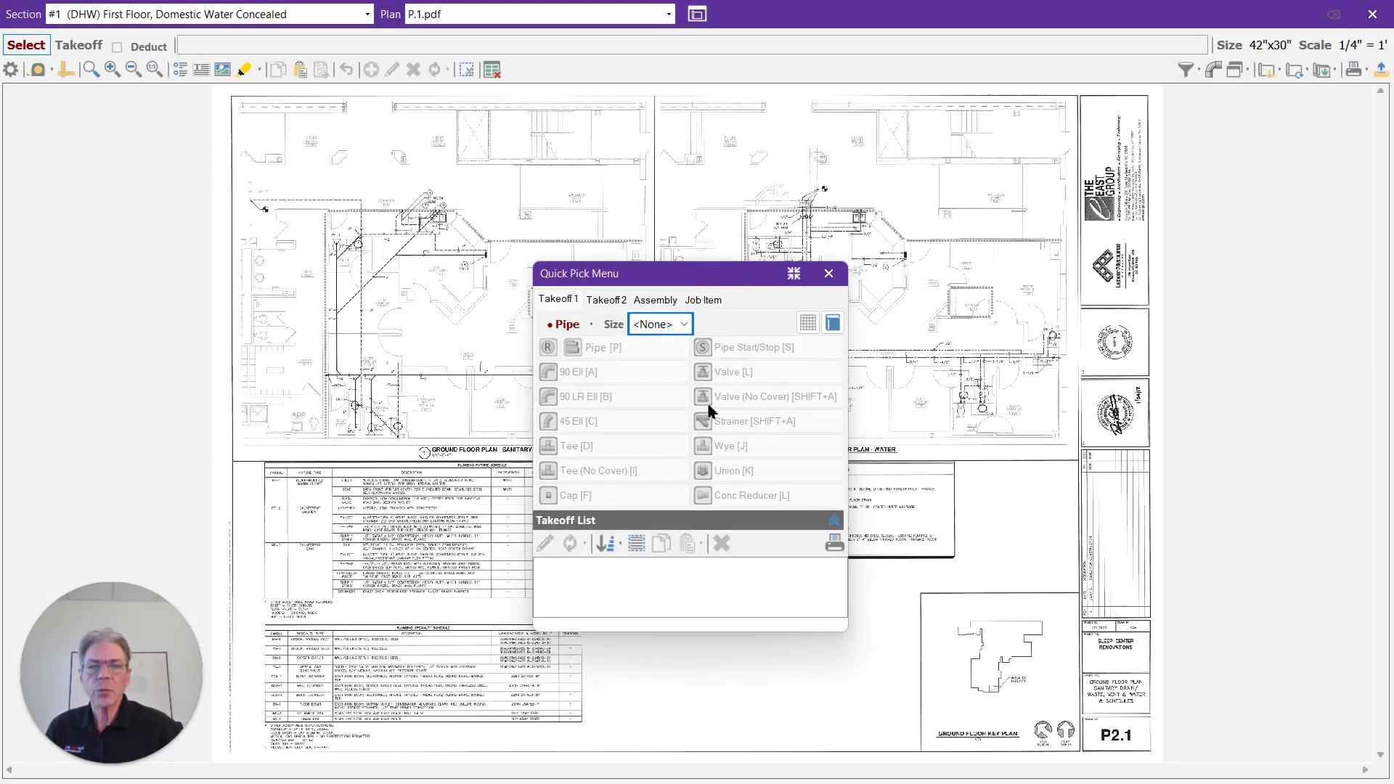
Move the Quick Pick Menu clear of the water piping entering near Toilet 117 on the ground floor water plan
mouse_move(709, 283)
left_mouse_down()
mouse_move(1219, 247)
mouse_move(1214, 159)
left_mouse_up()
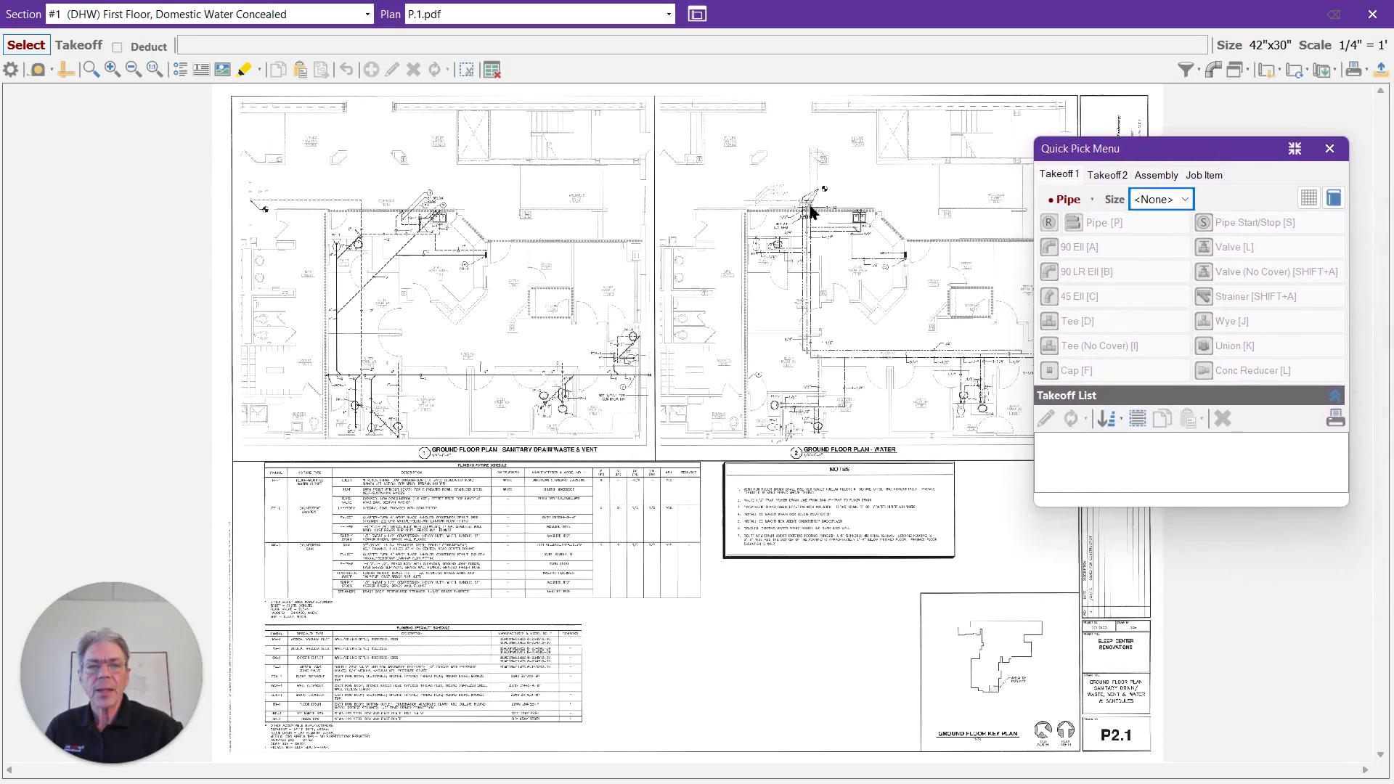
scroll(788, 213, "up", 3)
scroll(775, 245, "up", 1)
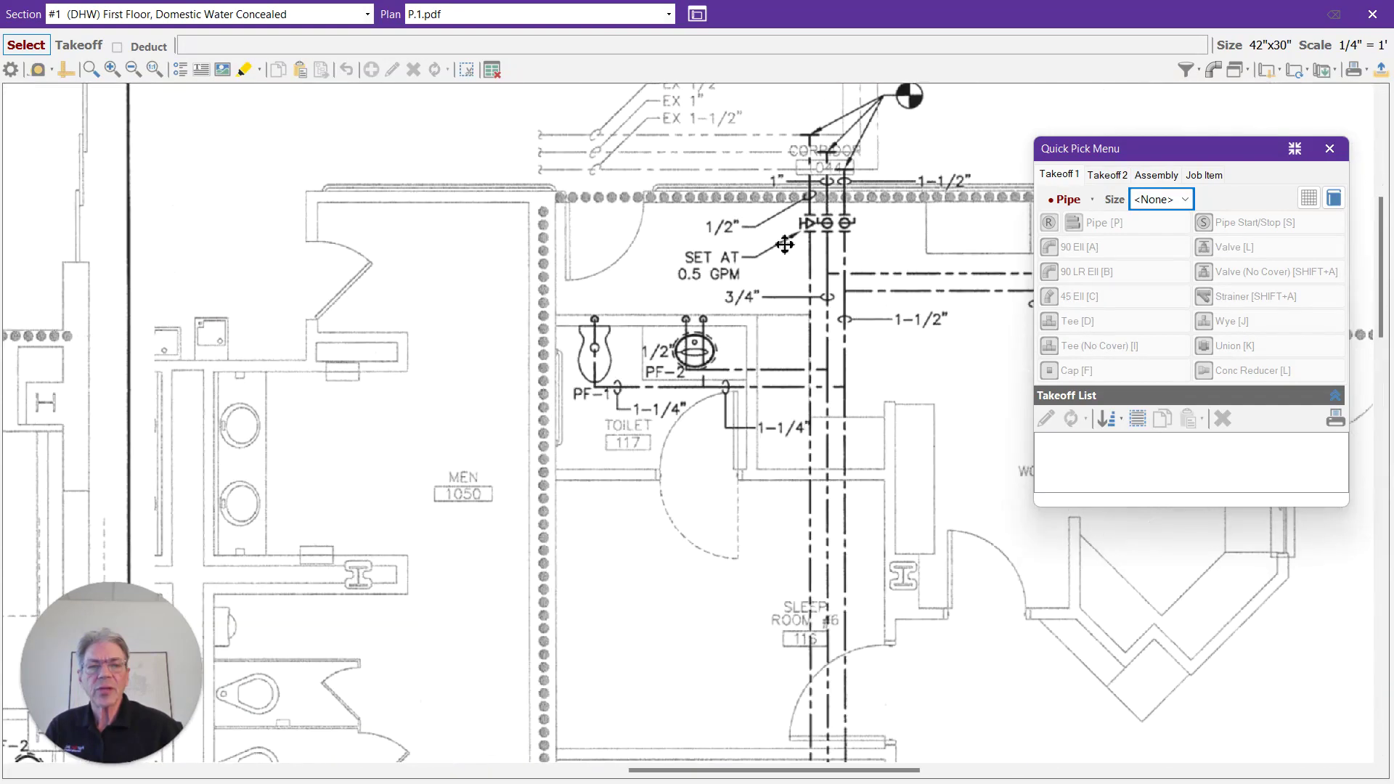
left_click_drag(785, 246, 629, 333)
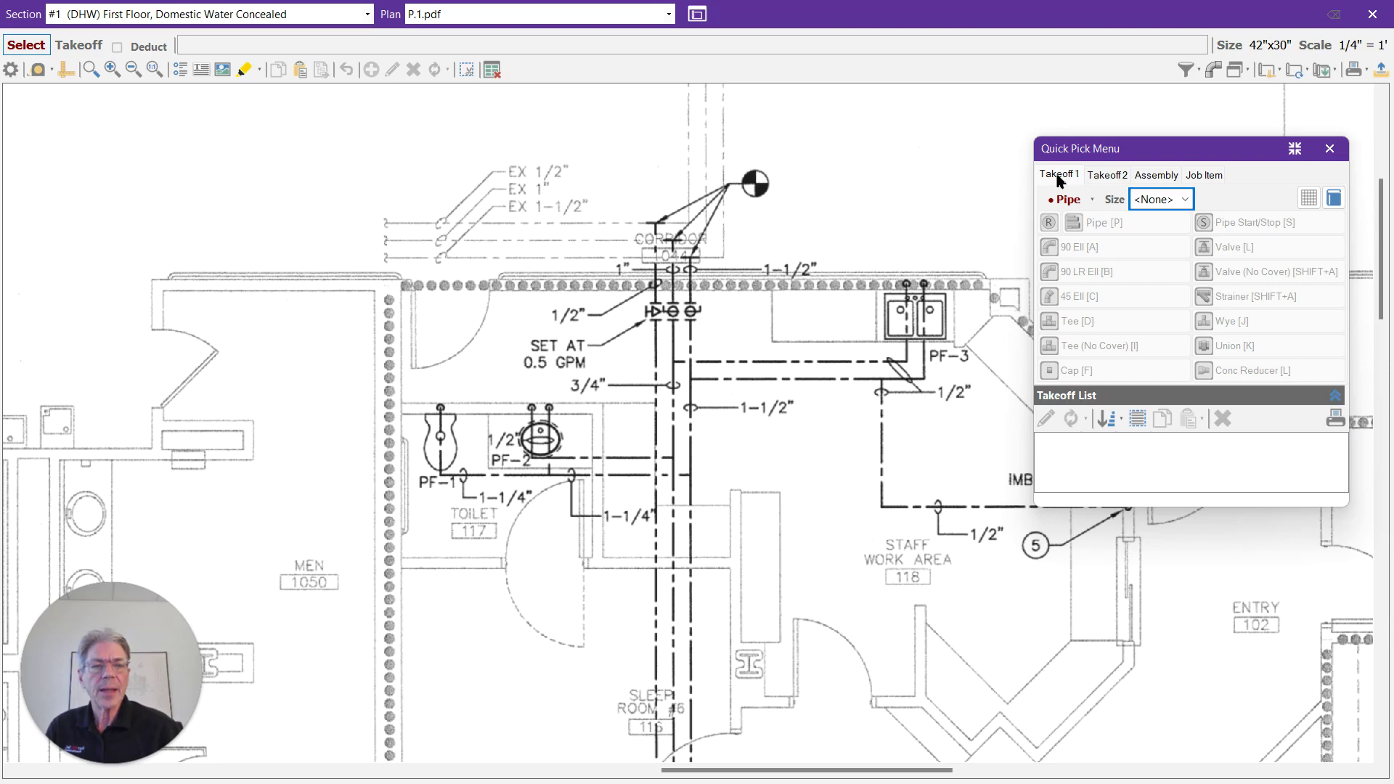
Take off about 5 ft of size 1 pipe from the corridor connection to the first hot water branch toward PF-3
left_click(1184, 199)
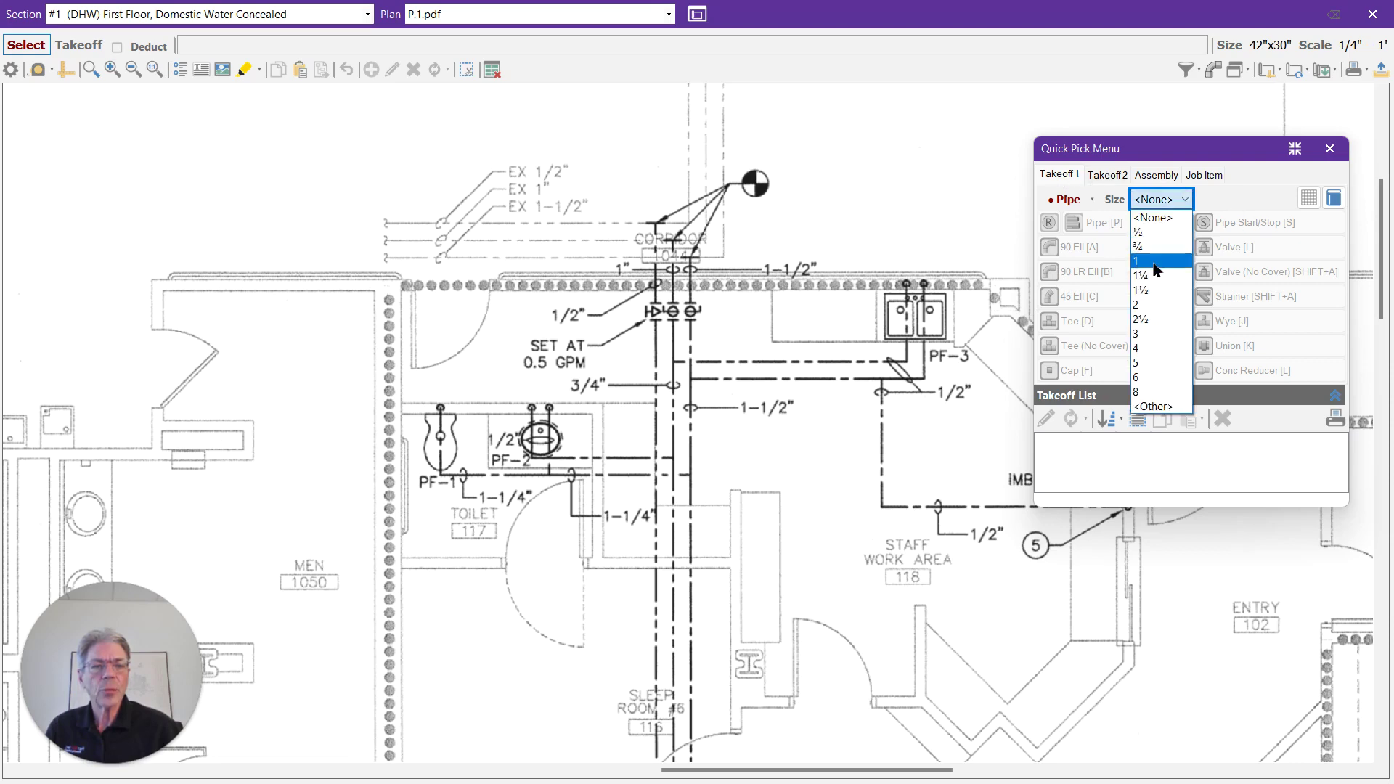
left_click(1156, 269)
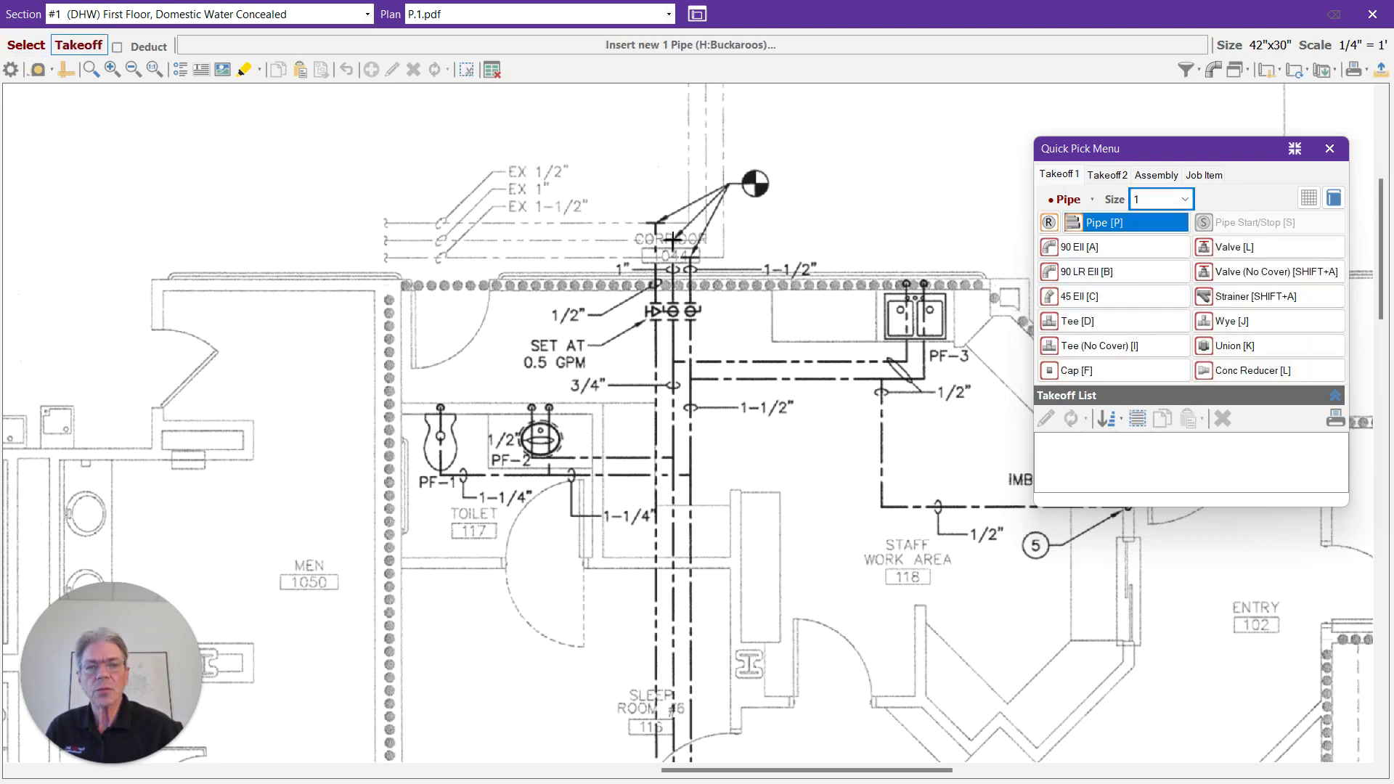
left_click_drag(672, 238, 677, 363)
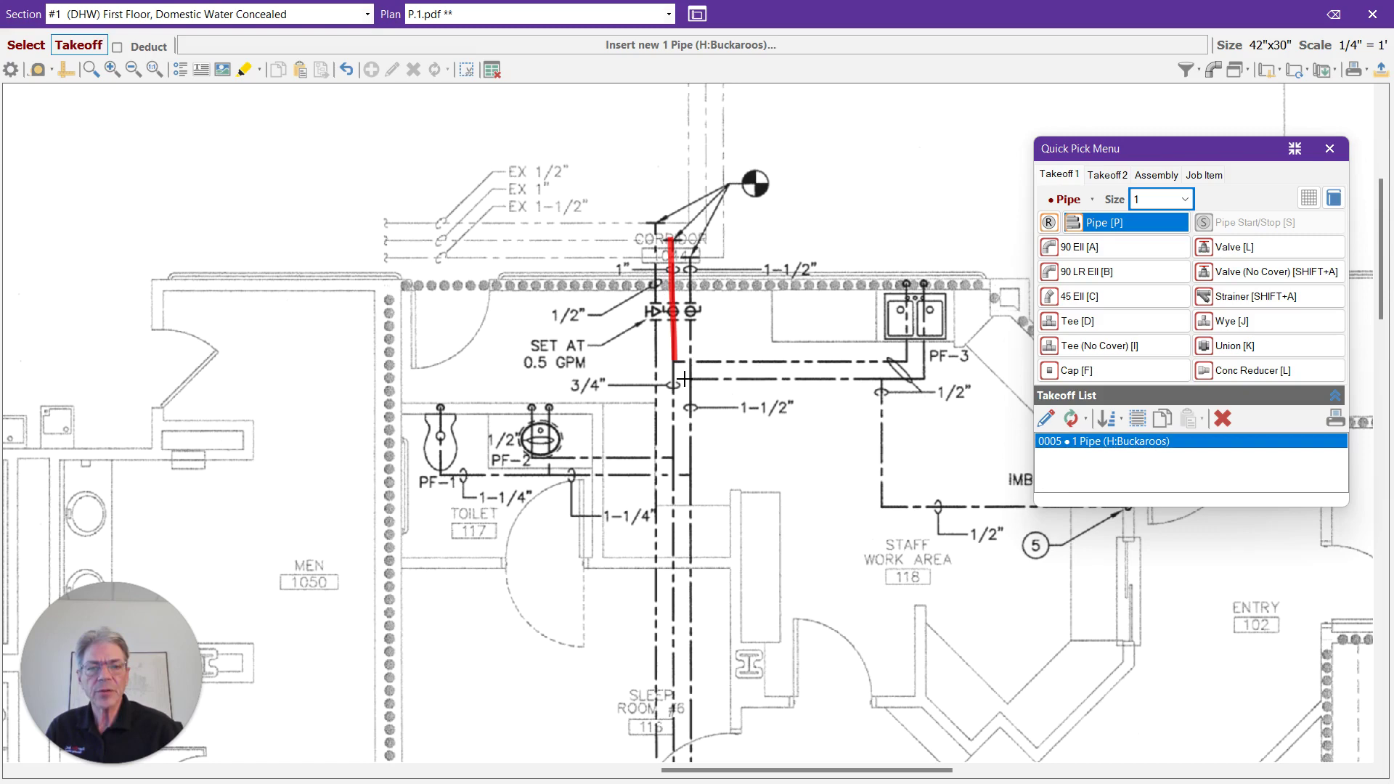
Place a size 1 Tee (No Cover) where the PF-3 branch leaves the hot water main
left_click_drag(774, 520, 767, 434)
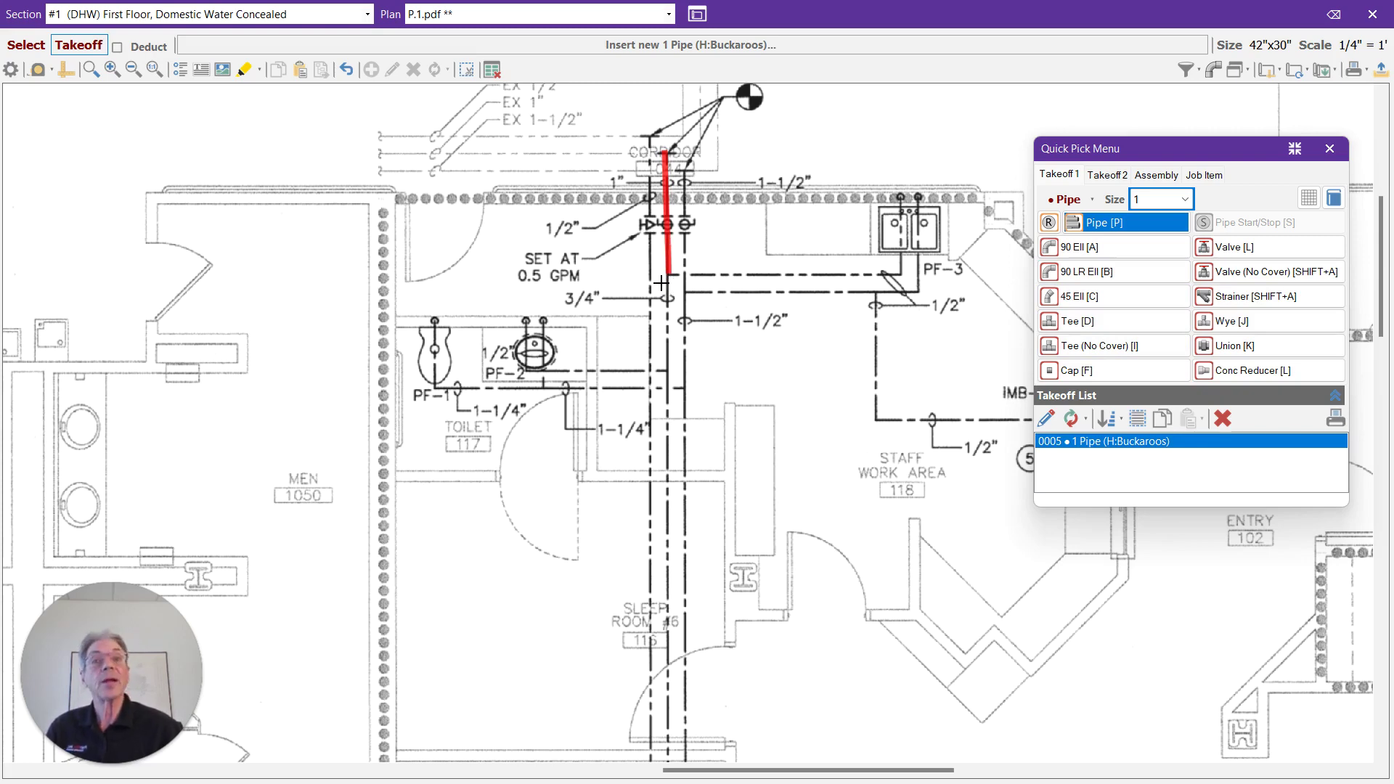
left_click(1097, 324)
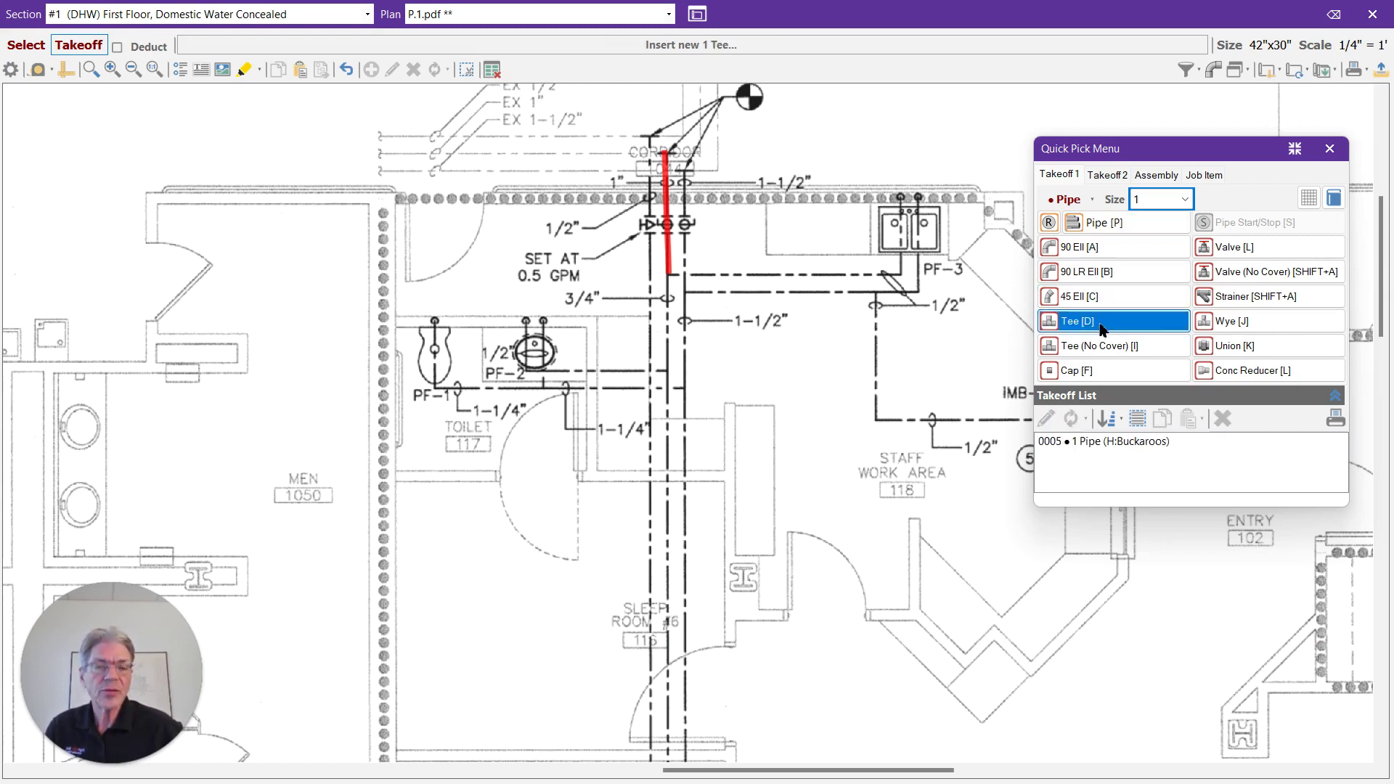
left_click(1137, 348)
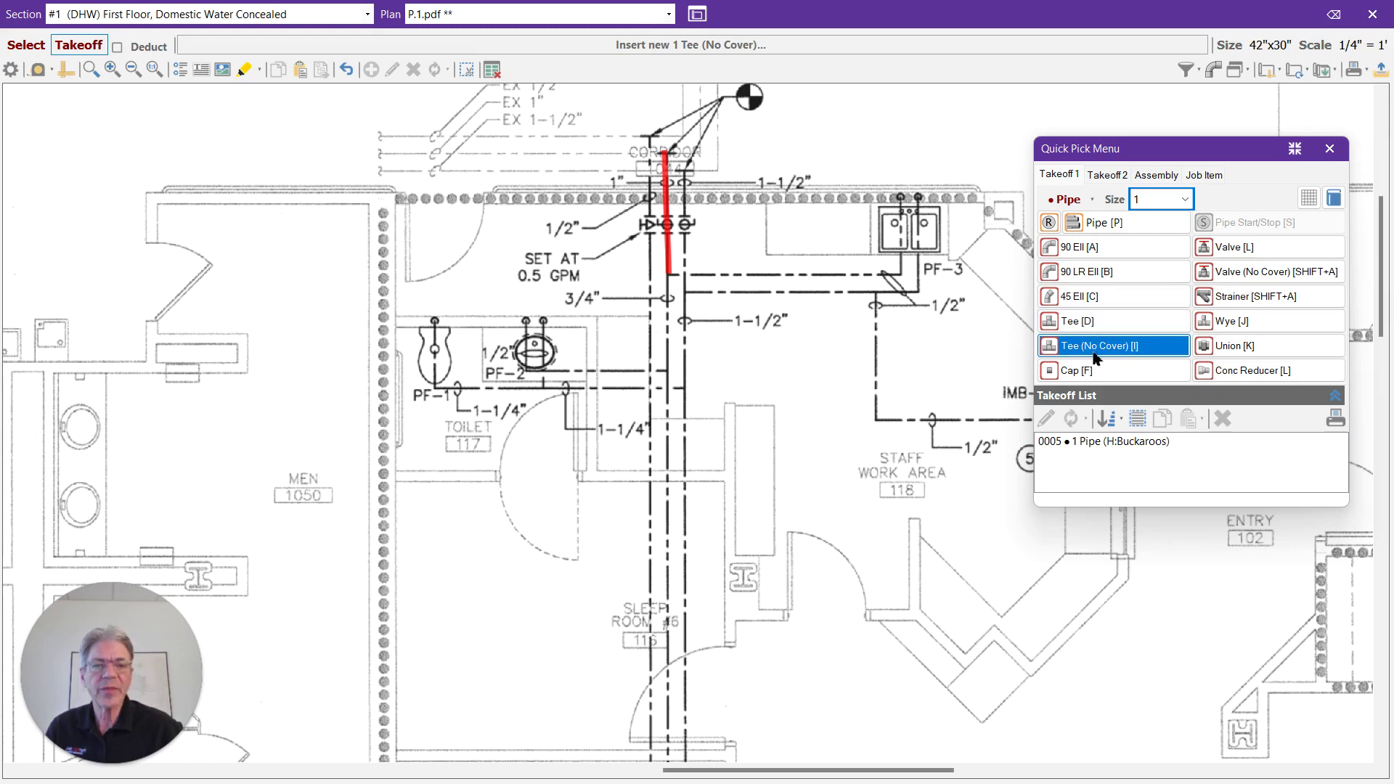
left_click(669, 277)
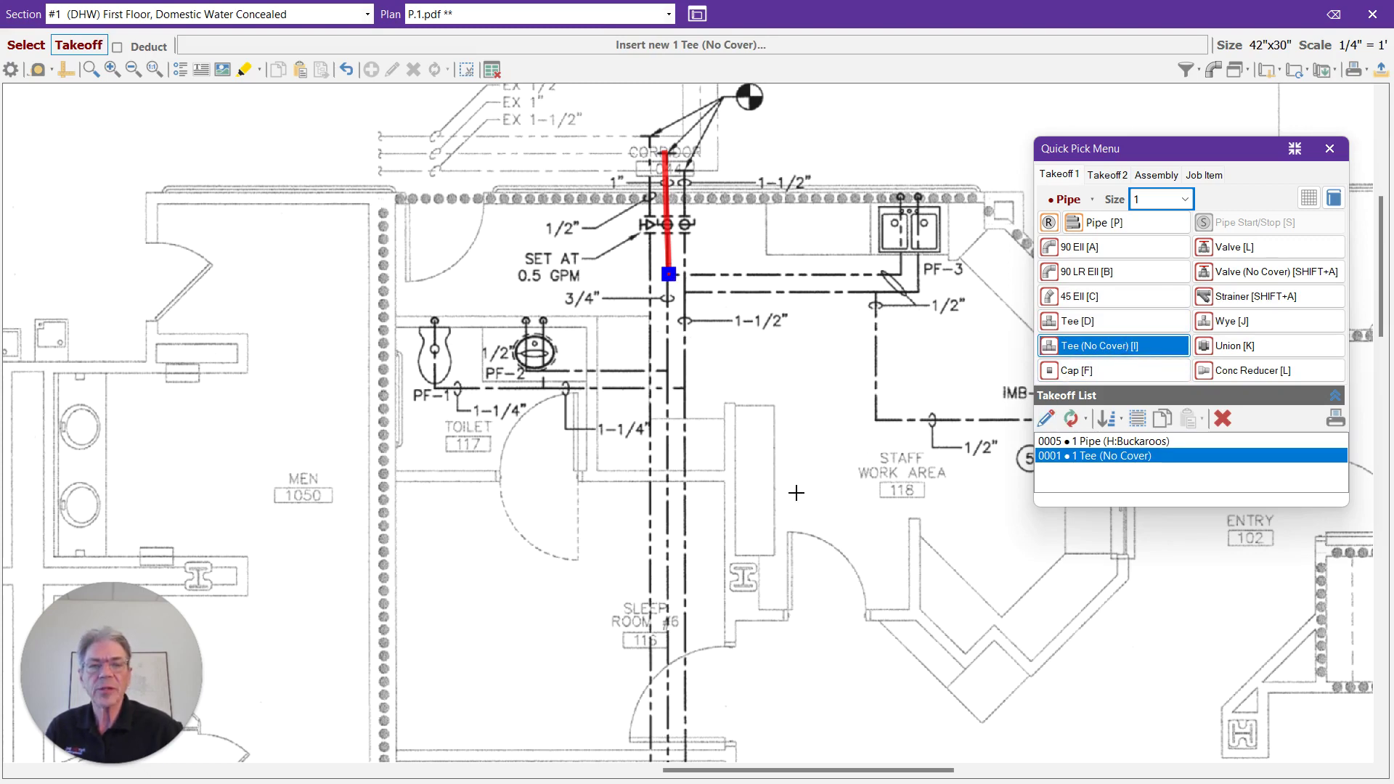
Take off the ¾ pipe main from the tee down past Sleep Room #6, about 23 ft, and along the Passage, about 30 ft
left_click_drag(796, 493, 791, 421)
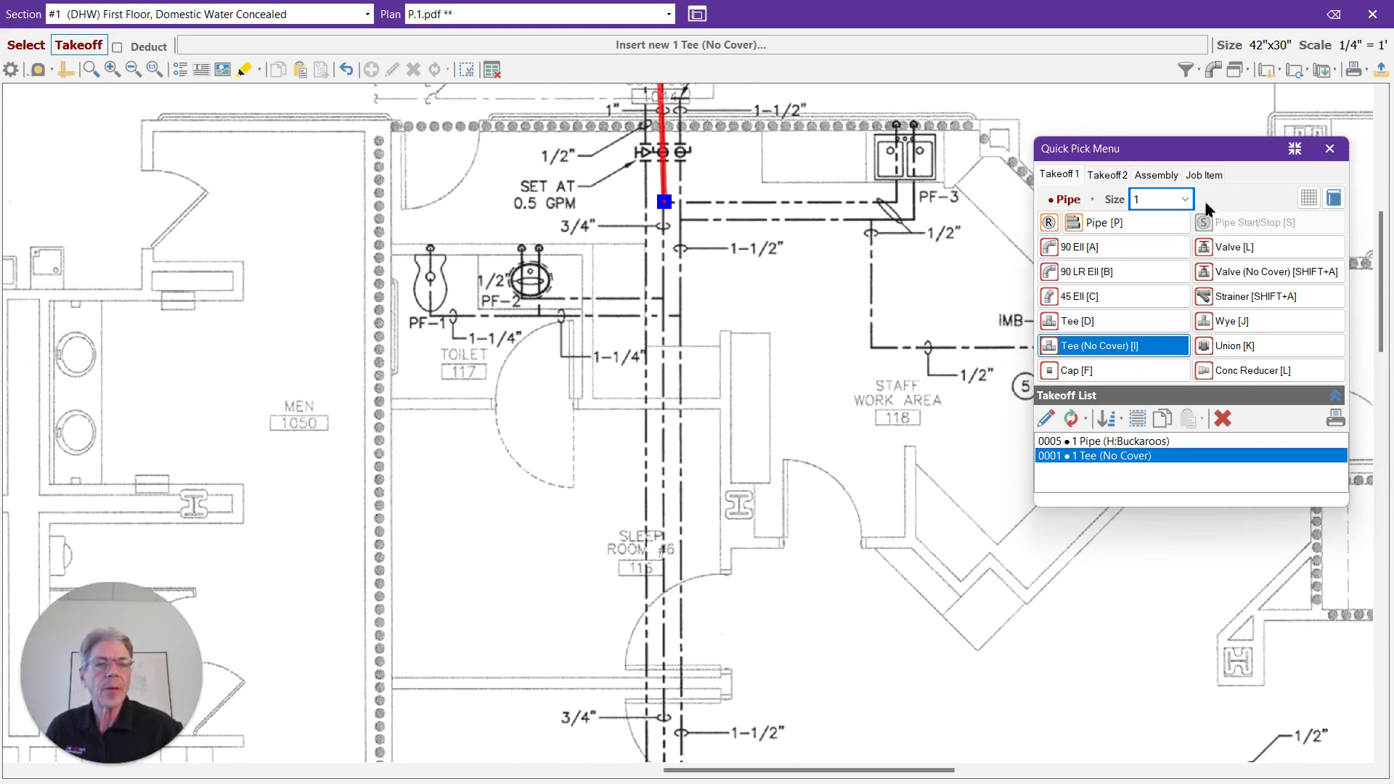
left_click(1183, 199)
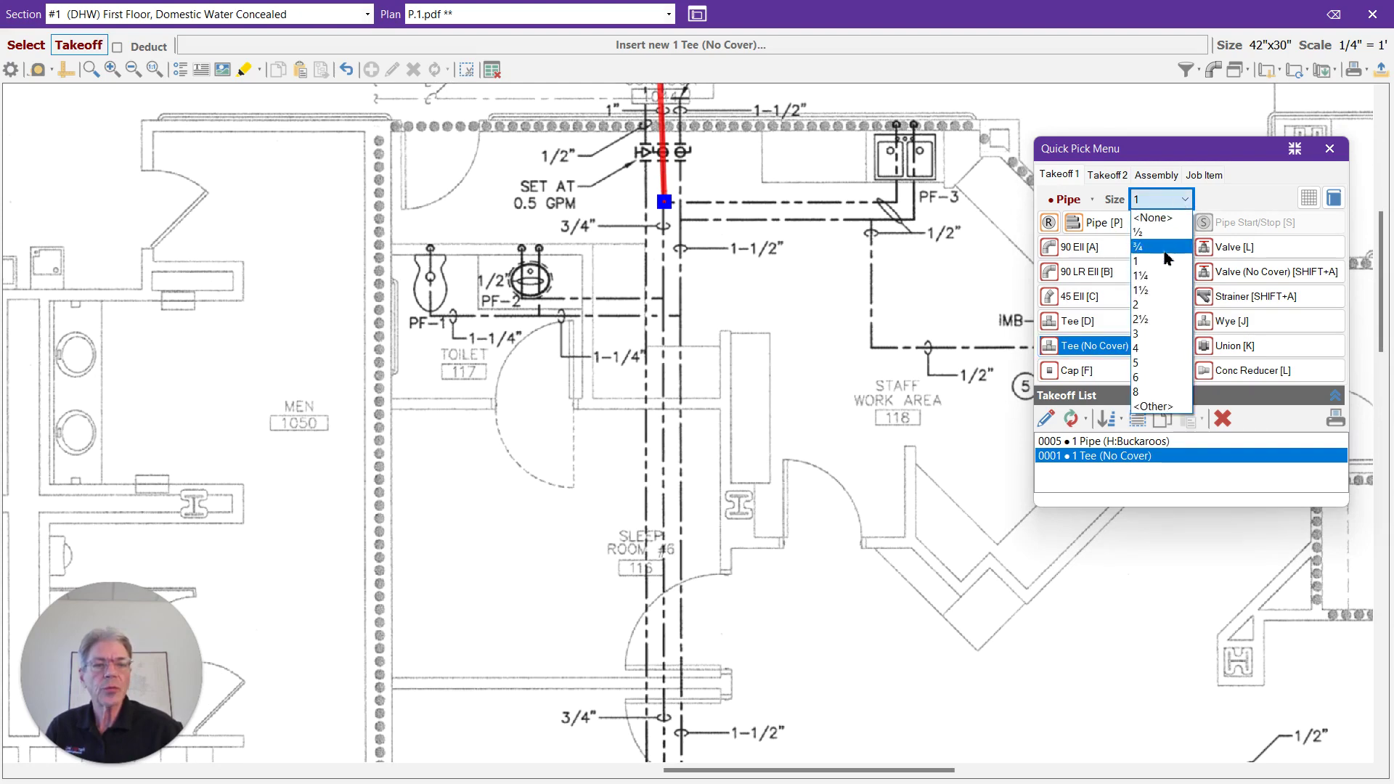
left_click(1164, 251)
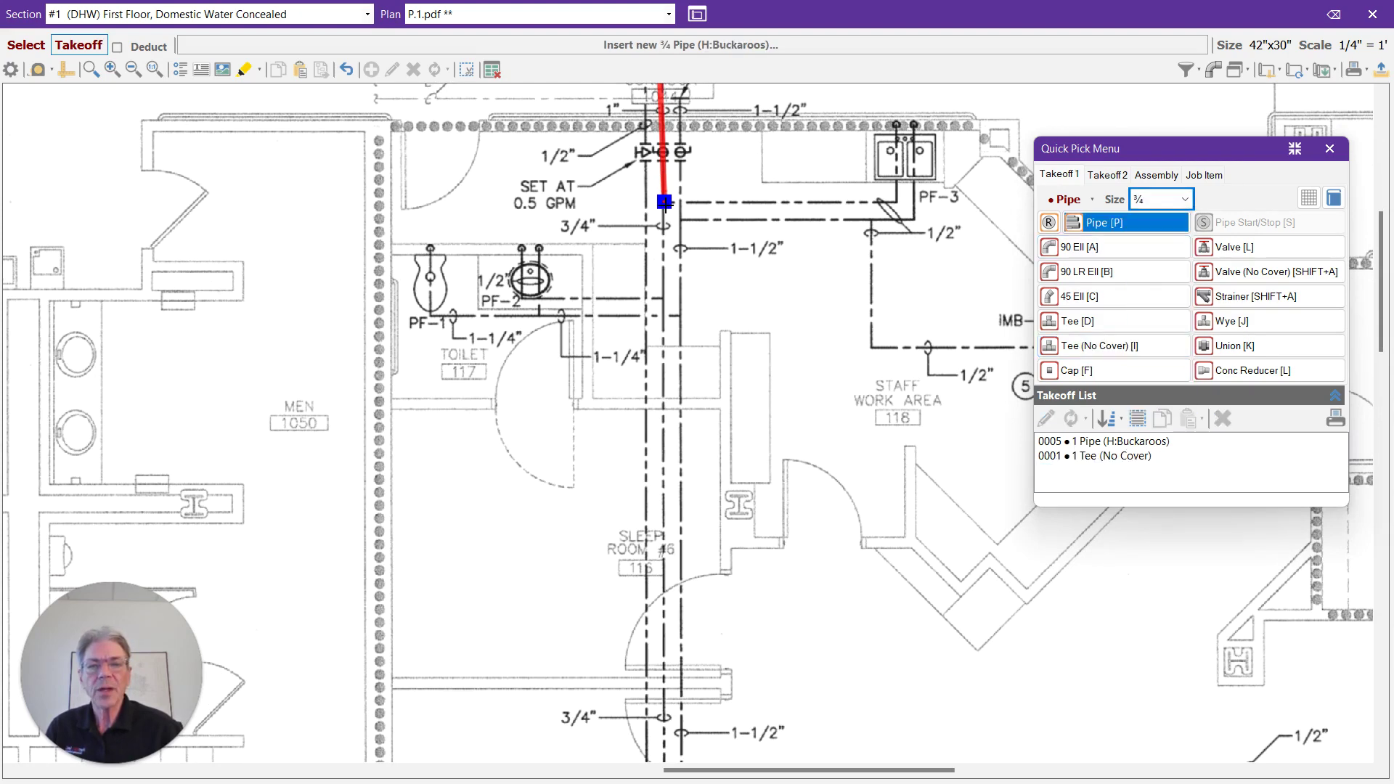
scroll(755, 341, "down", 2)
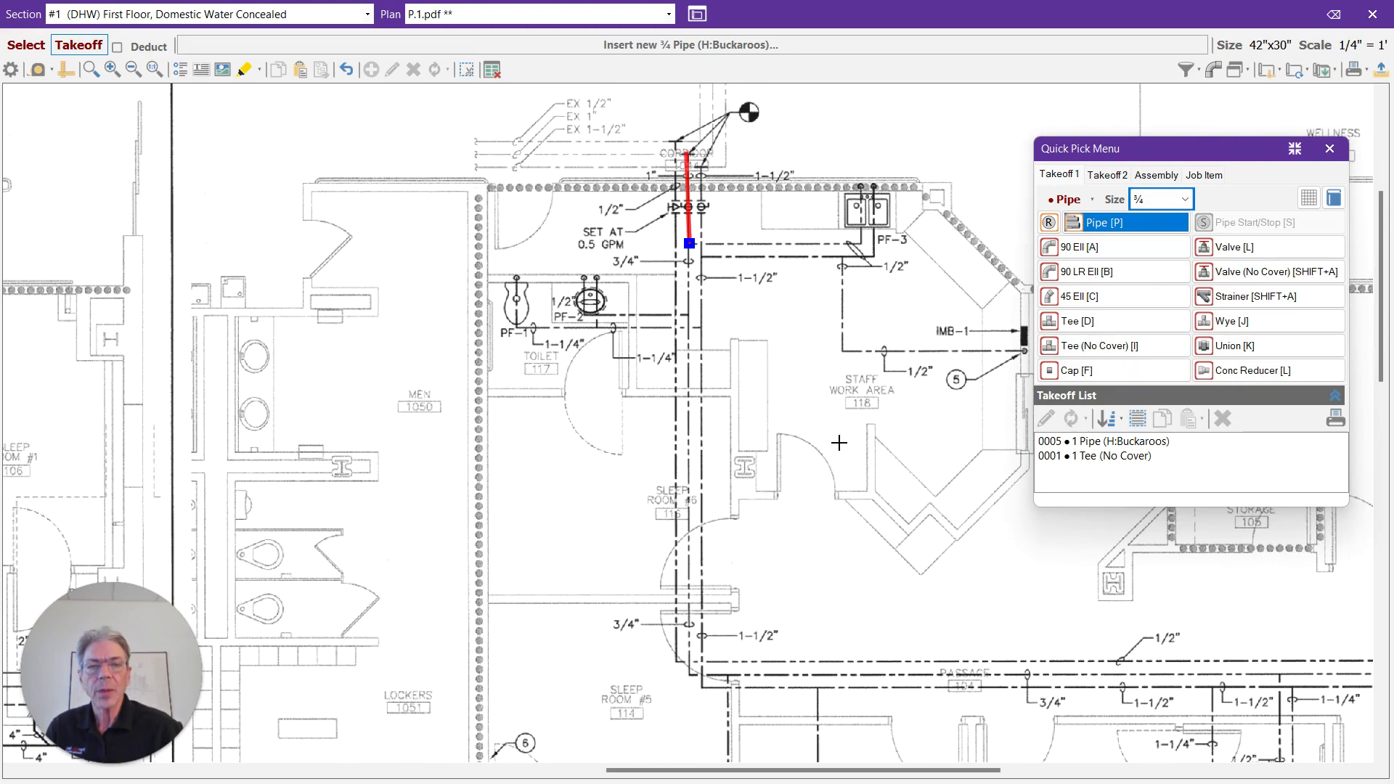
left_click_drag(815, 427, 548, 420)
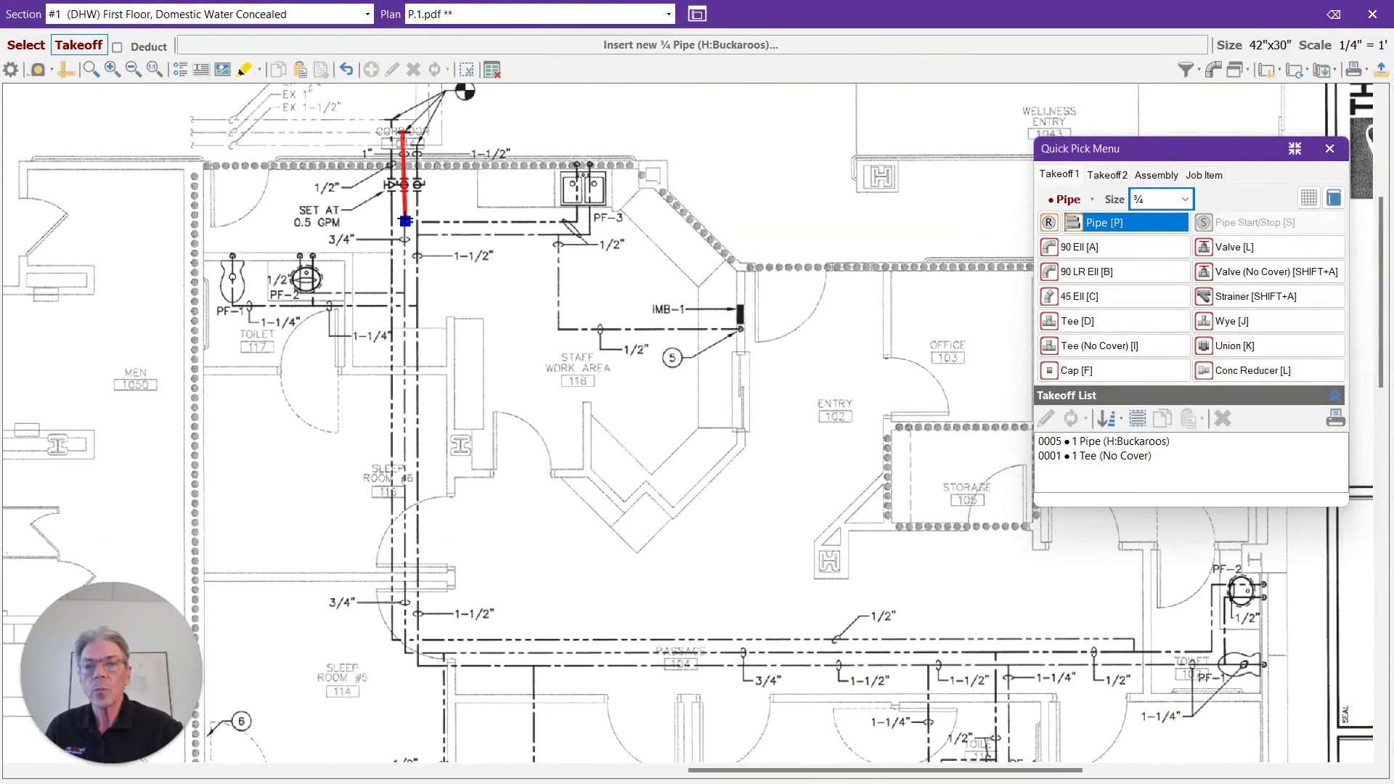
left_click_drag(408, 225, 994, 654)
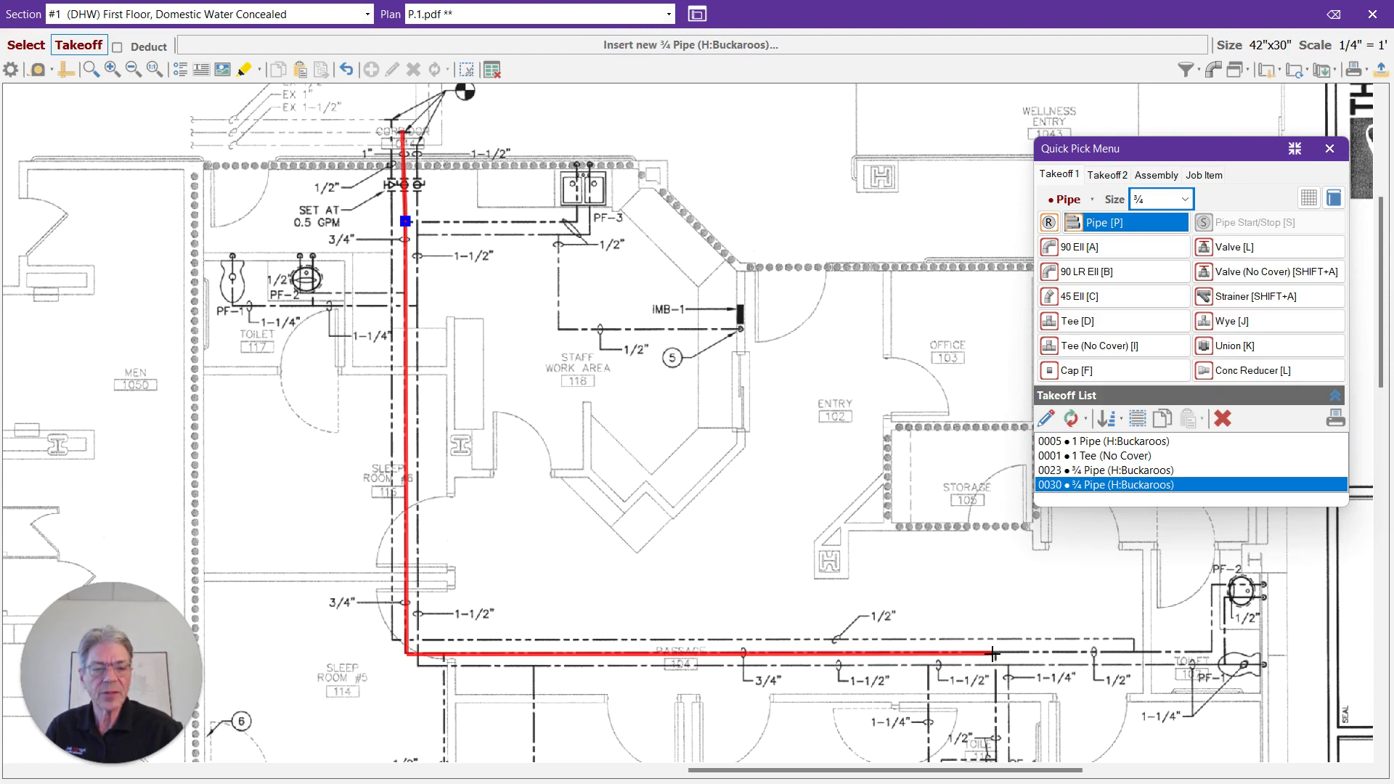
Place a ¾ 90 Ell at the main's corner near Sleep Room #5 and a ¾ Tee (No Cover) at the end of the Passage run
key("a")
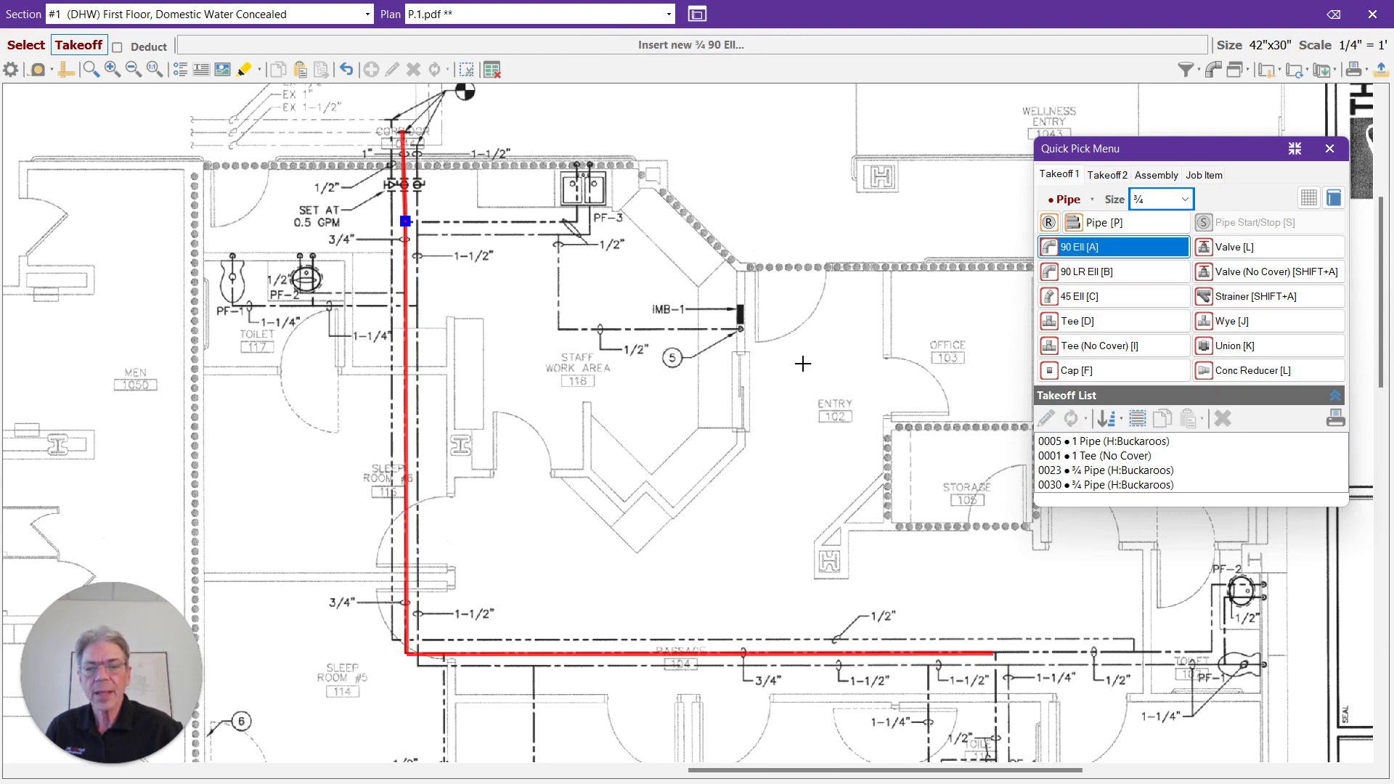
left_click(408, 656)
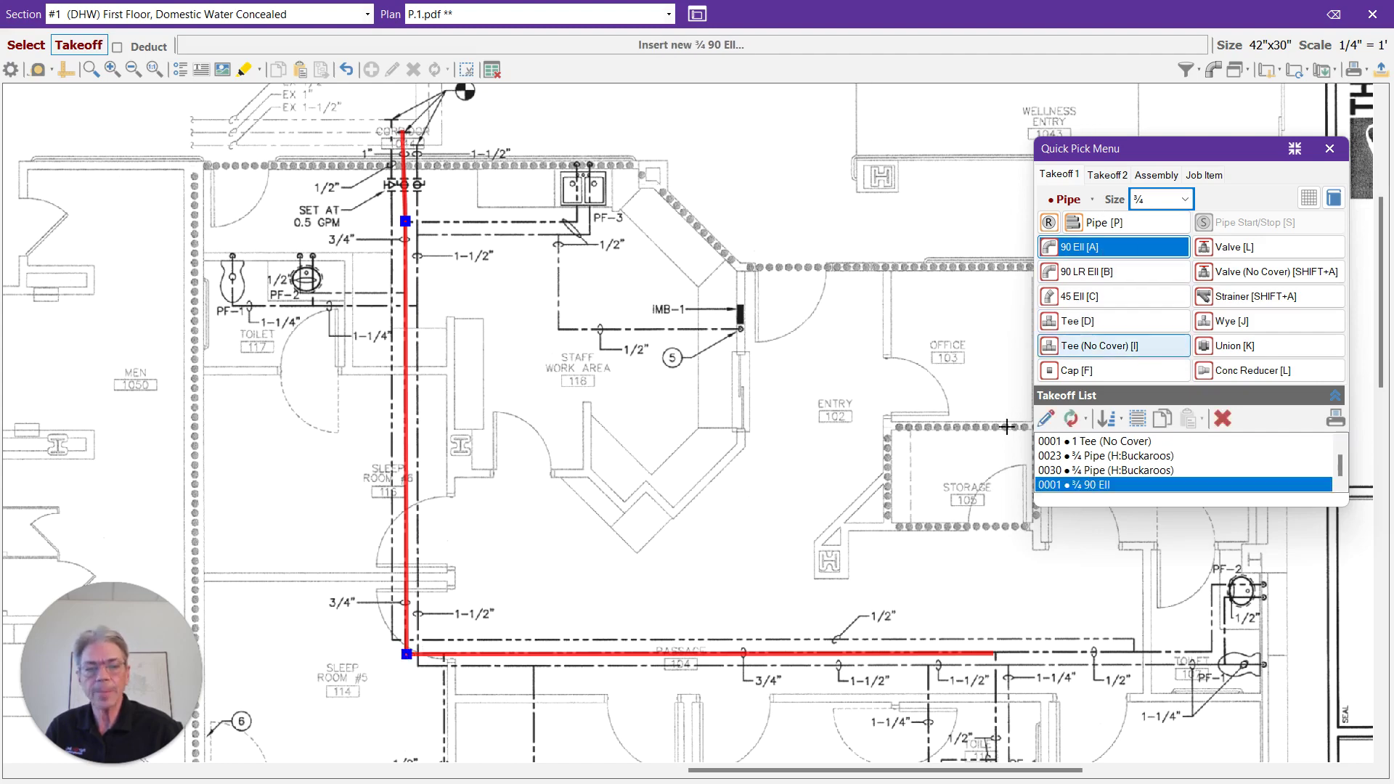
left_click(1131, 347)
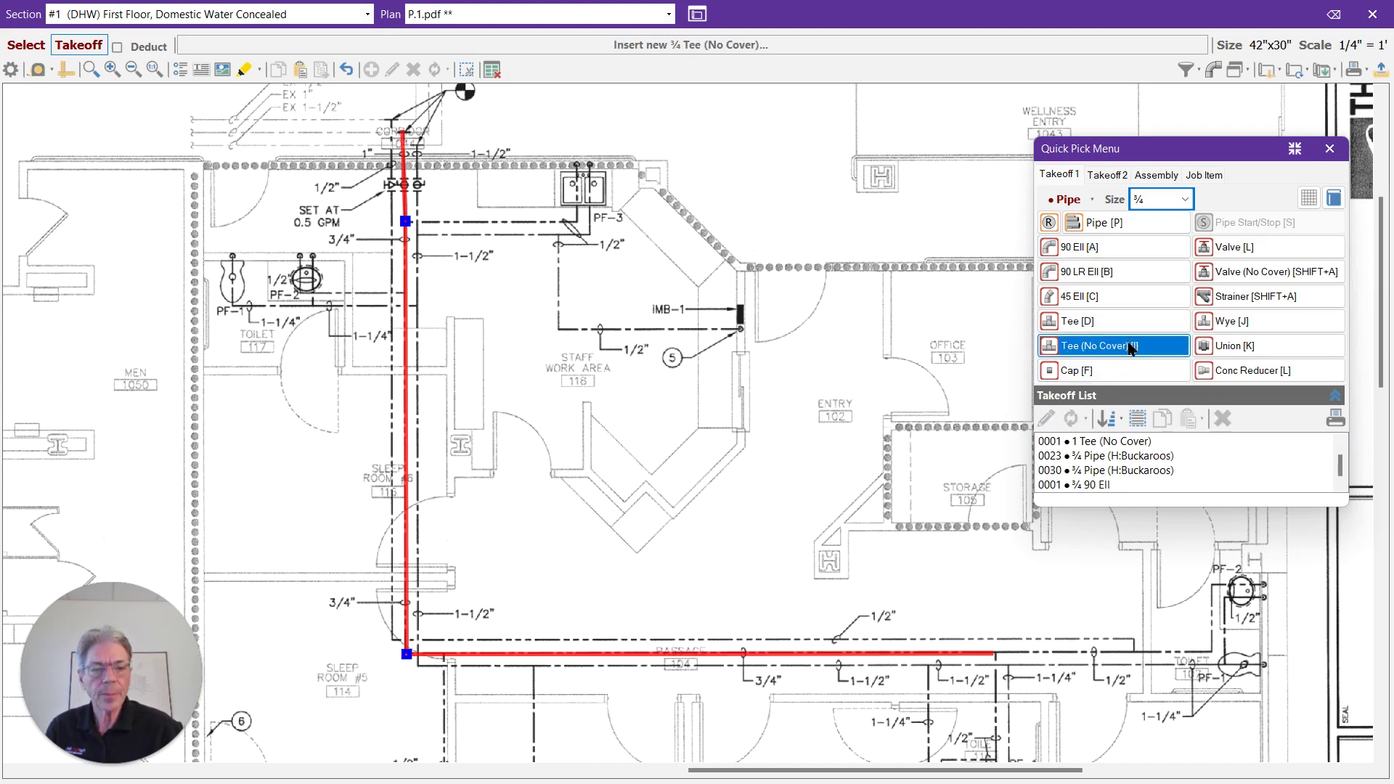
left_click(996, 654)
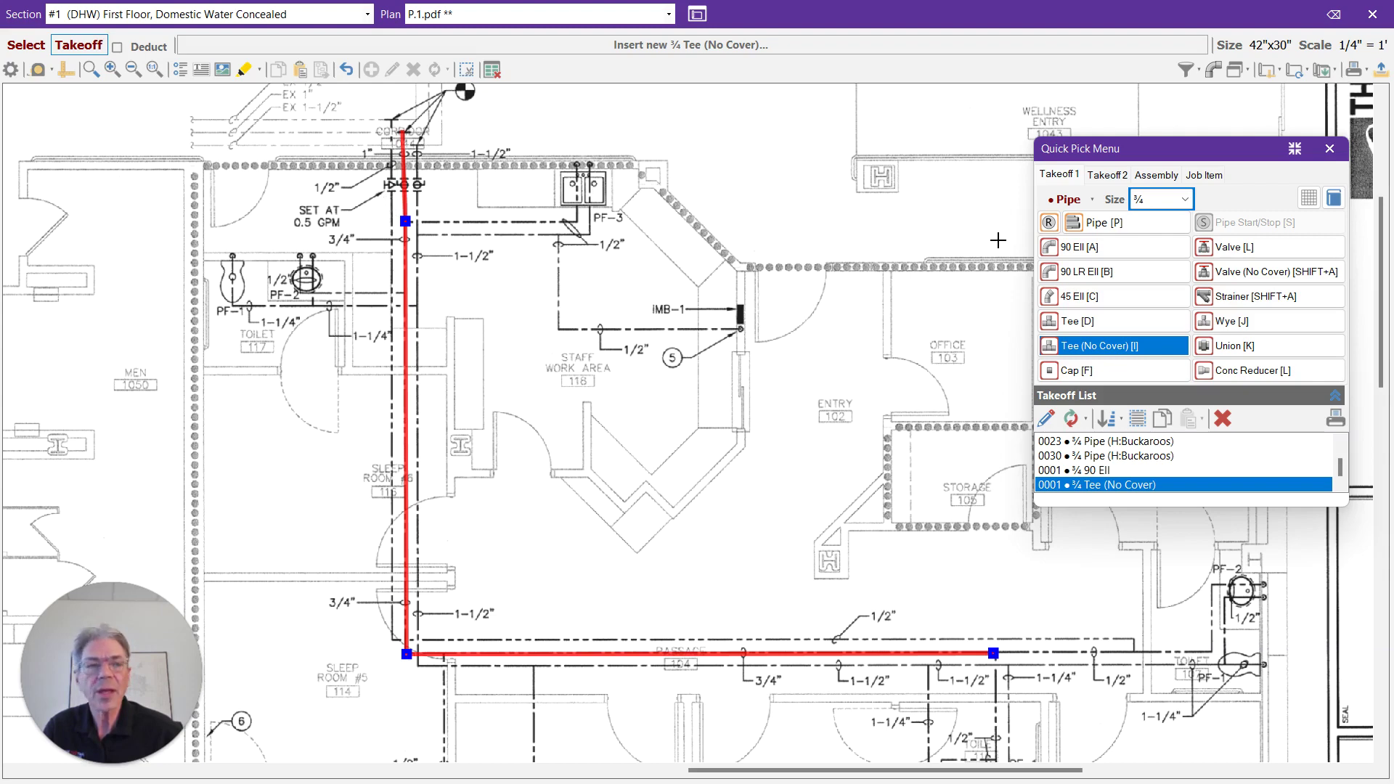
Take off the ½ pipe branch from the first tee to the PF-3 sink, about 9 ft and 3 ft, with a ½ 90 Ell at its corner
left_click(1180, 200)
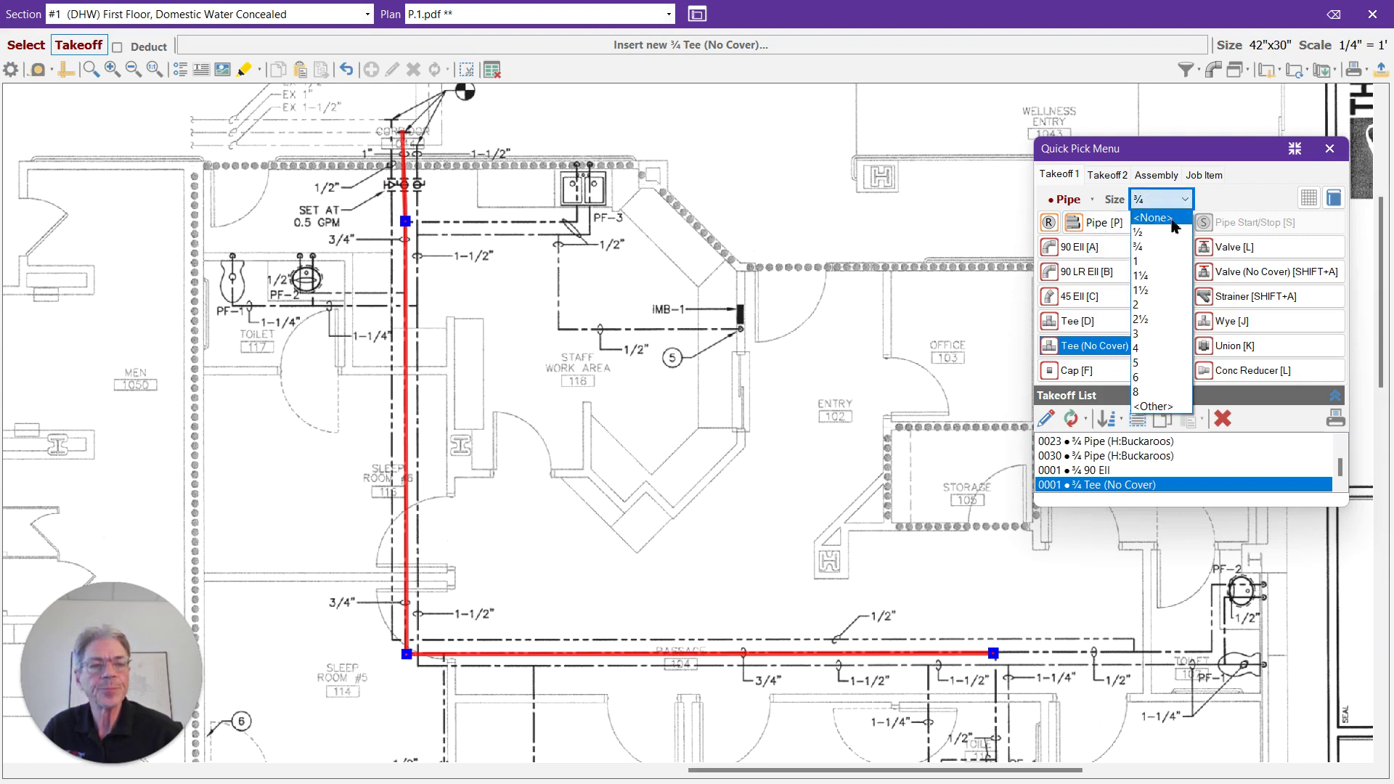
left_click(1162, 232)
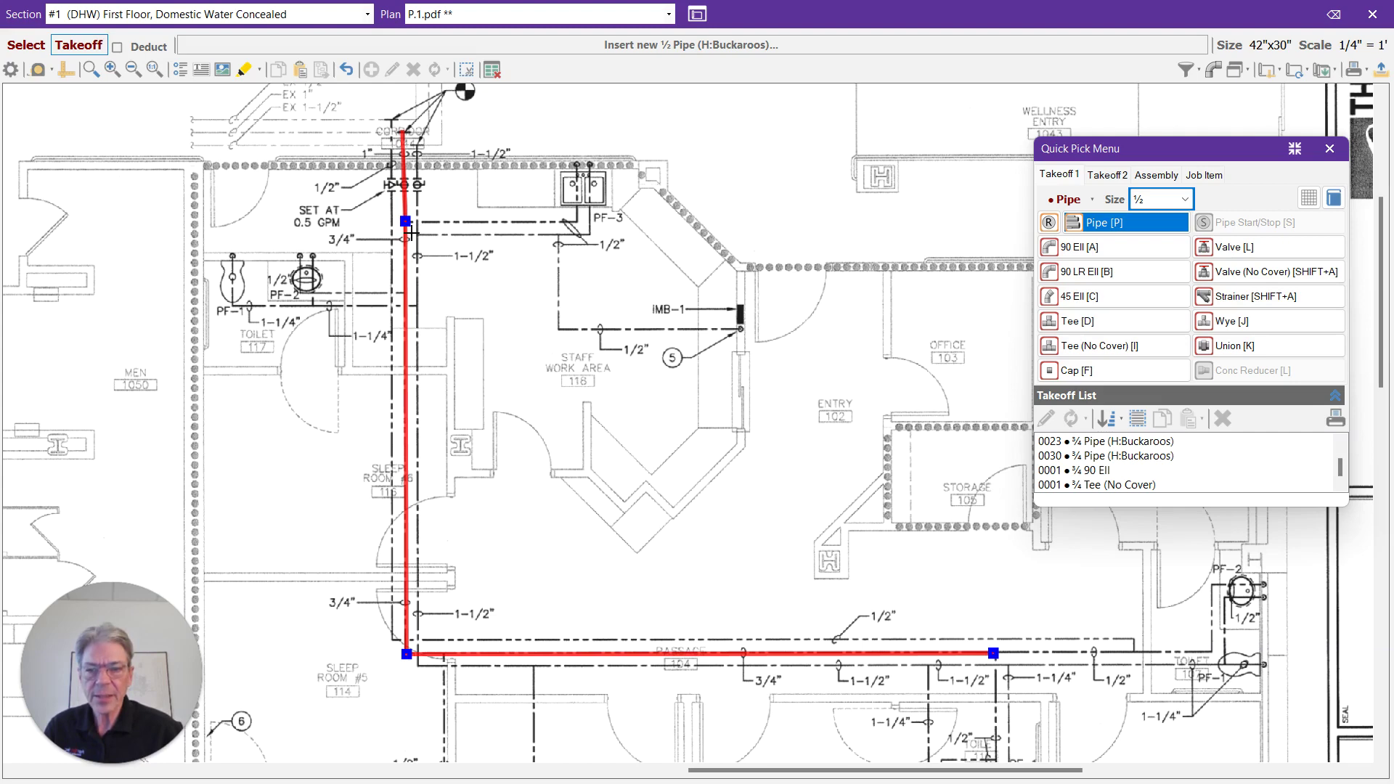
mouse_move(410, 227)
left_mouse_down()
mouse_move(579, 225)
mouse_move(579, 167)
left_mouse_up()
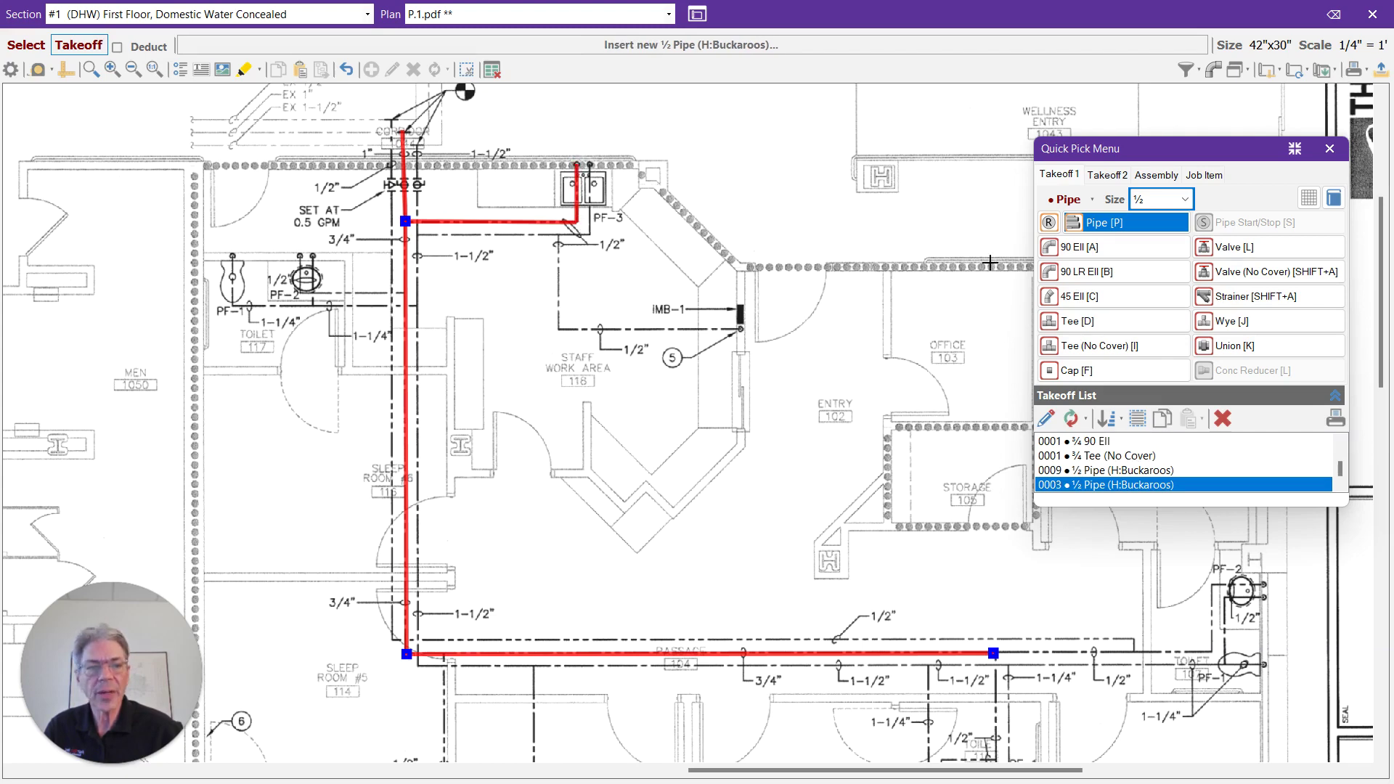
key("a")
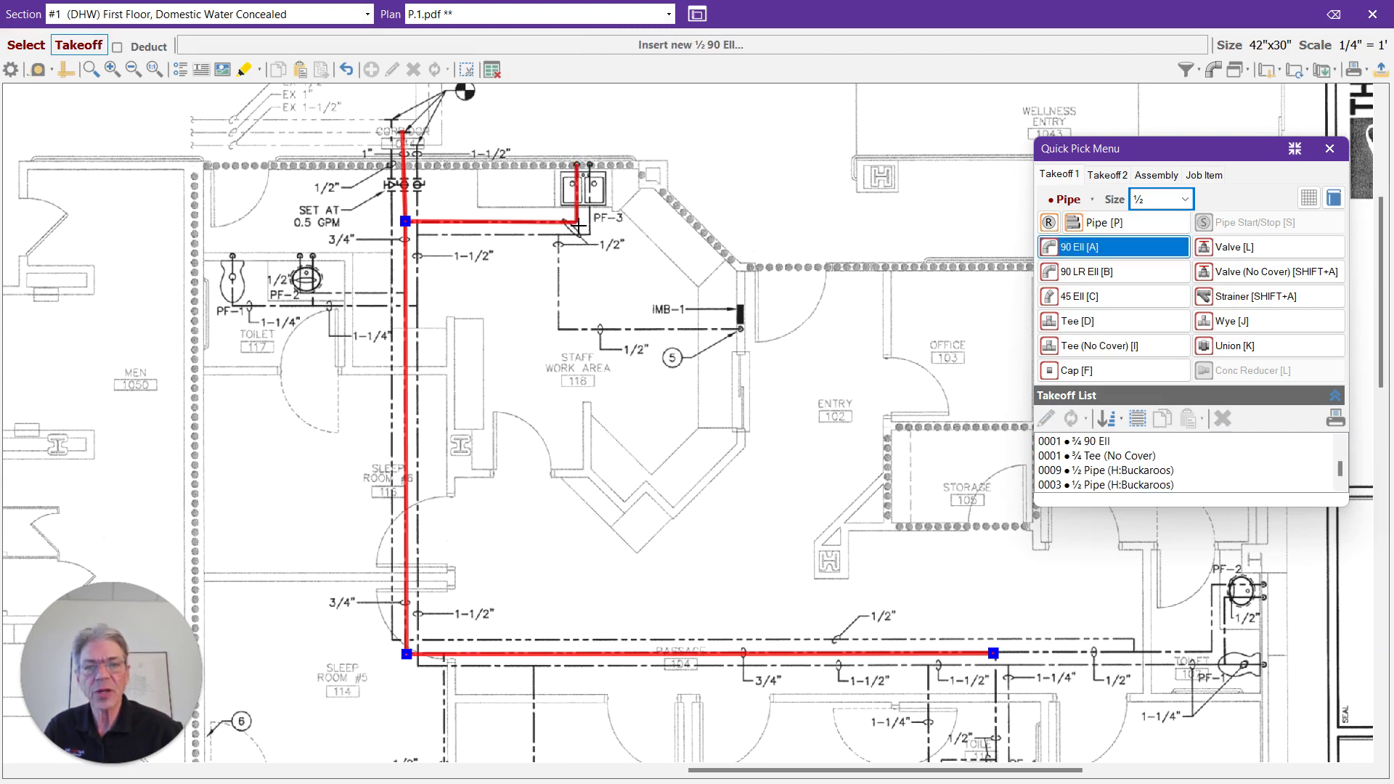
left_click(578, 223)
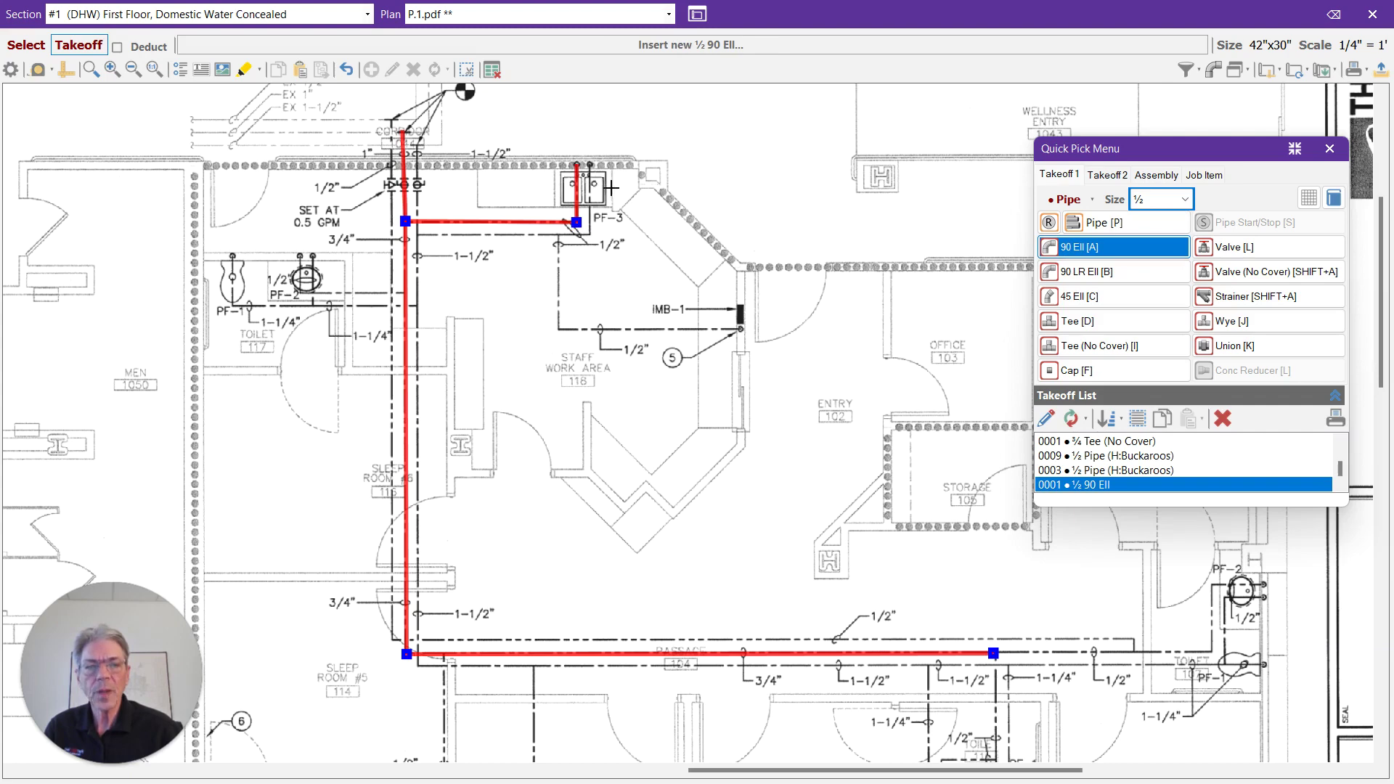
Place a ½ DROP-HW Hot Water Drop assembly at the PF-3 sink and review the assembly's definition
left_click(1159, 175)
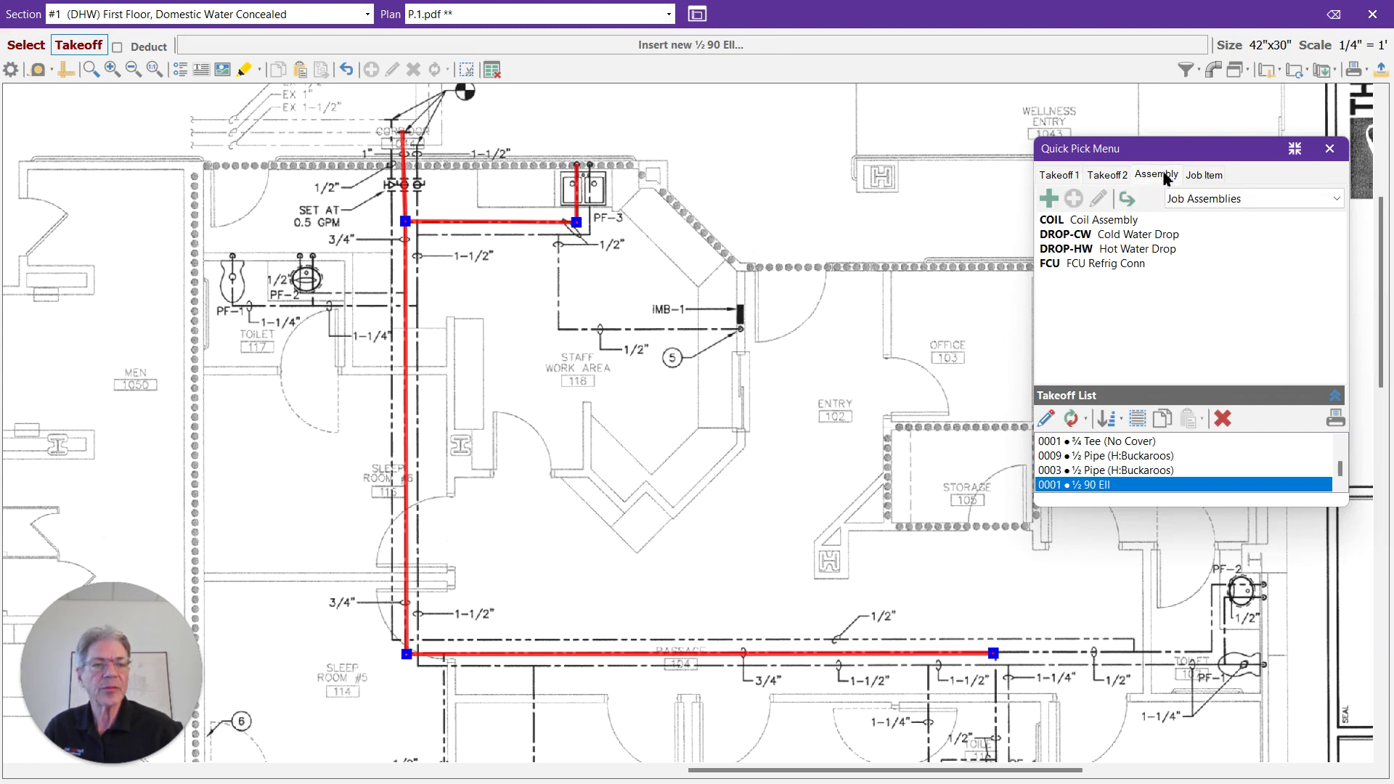
left_click(1109, 254)
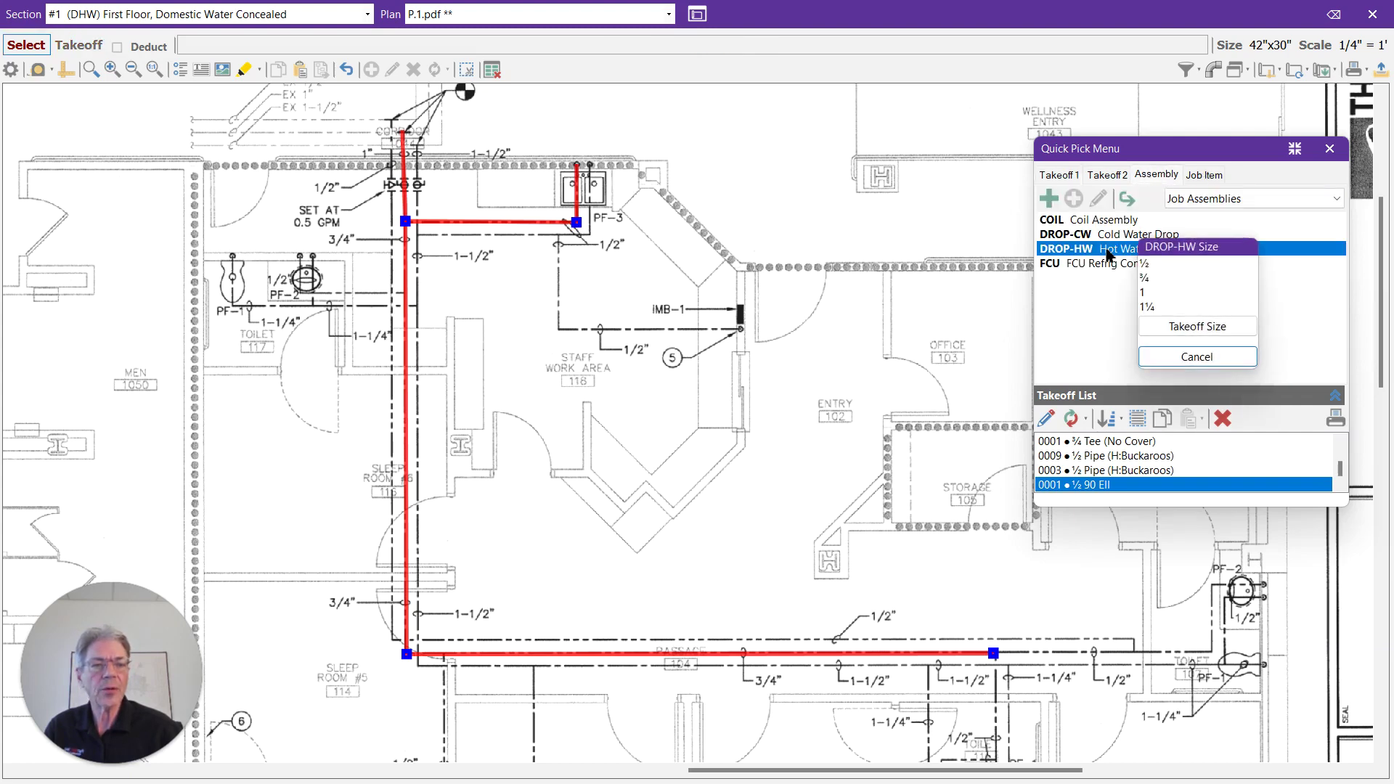
left_click(1153, 264)
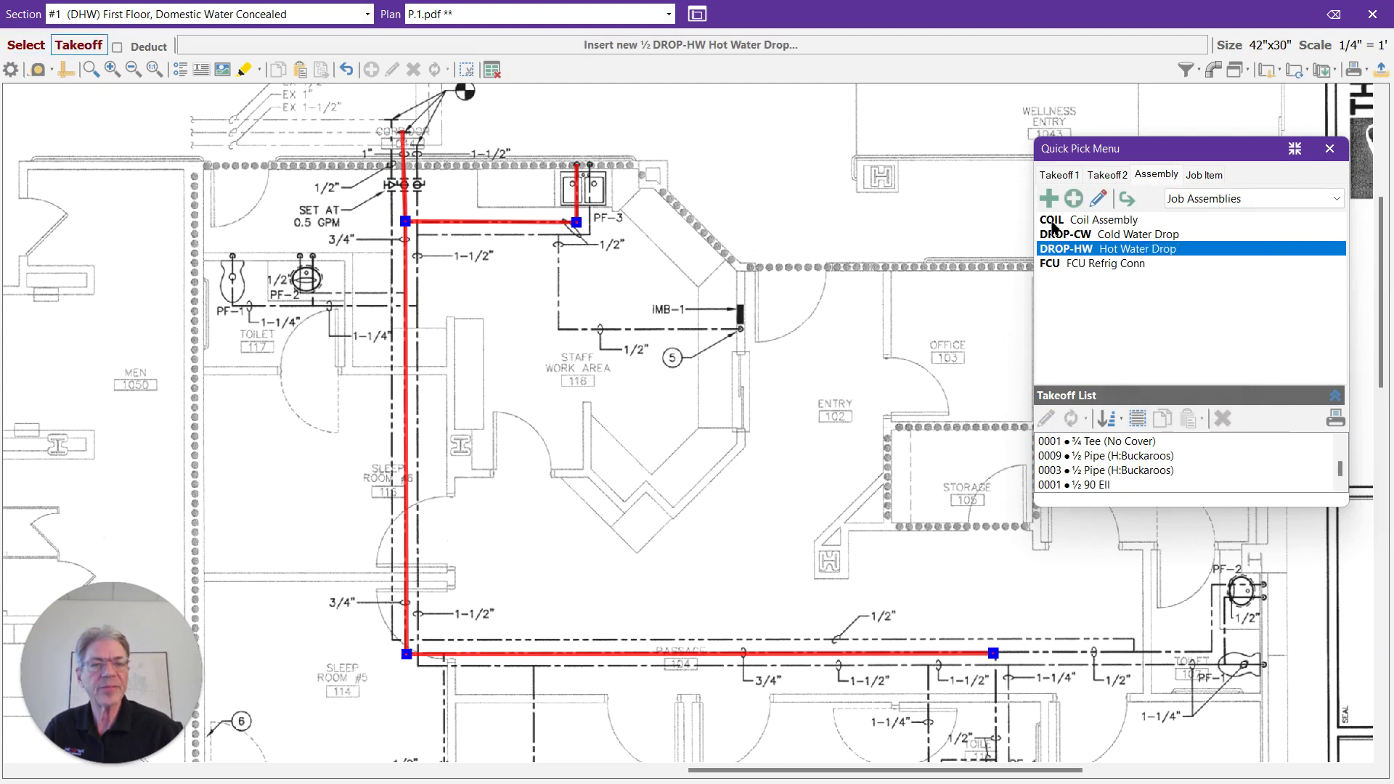
left_click(570, 161)
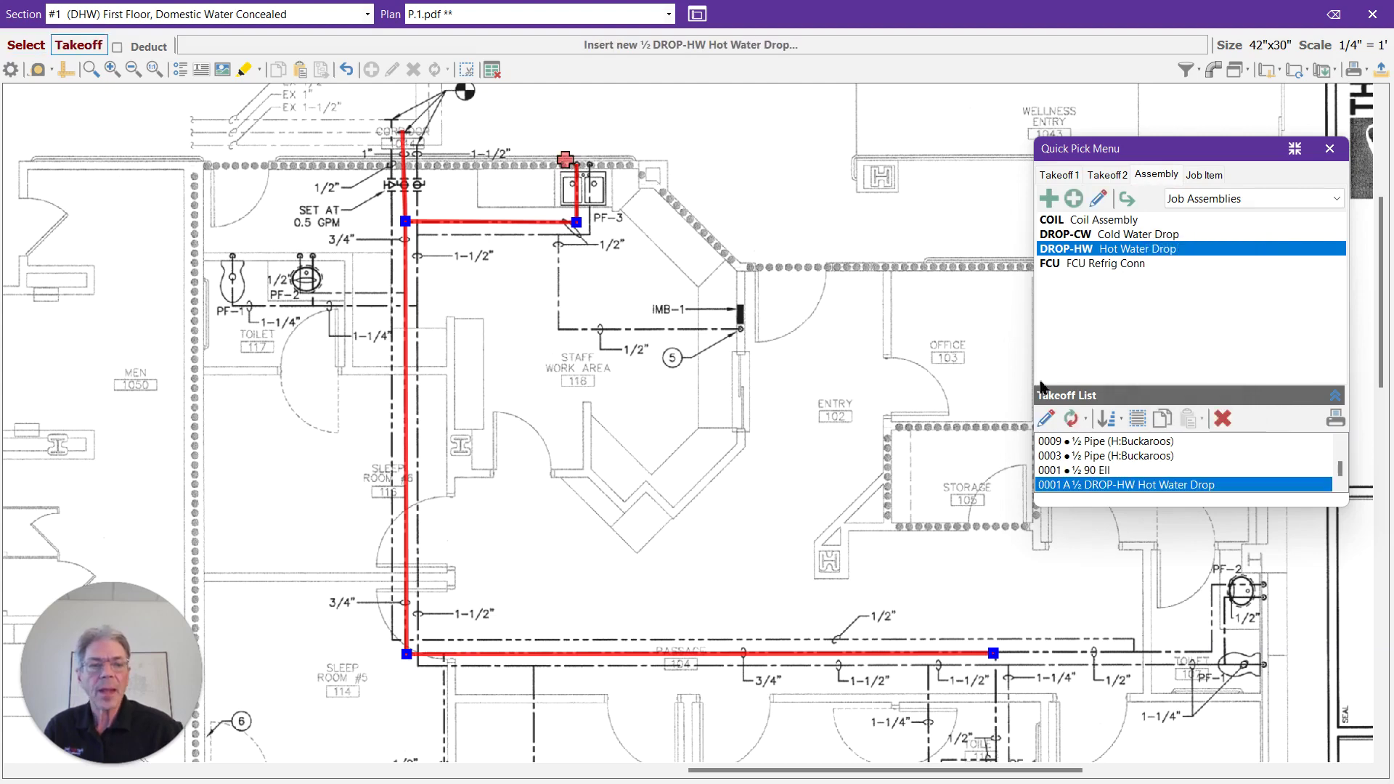
left_click(1098, 198)
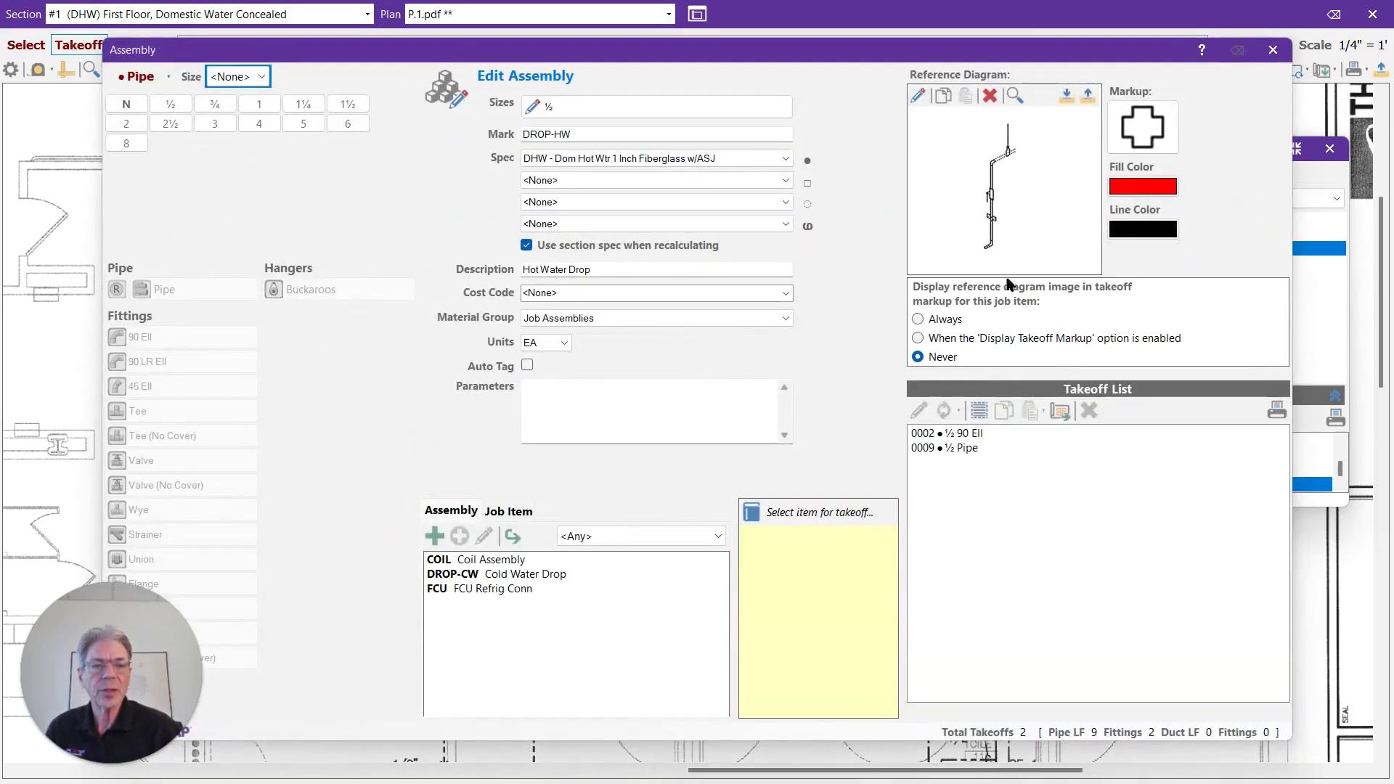
left_click(1275, 51)
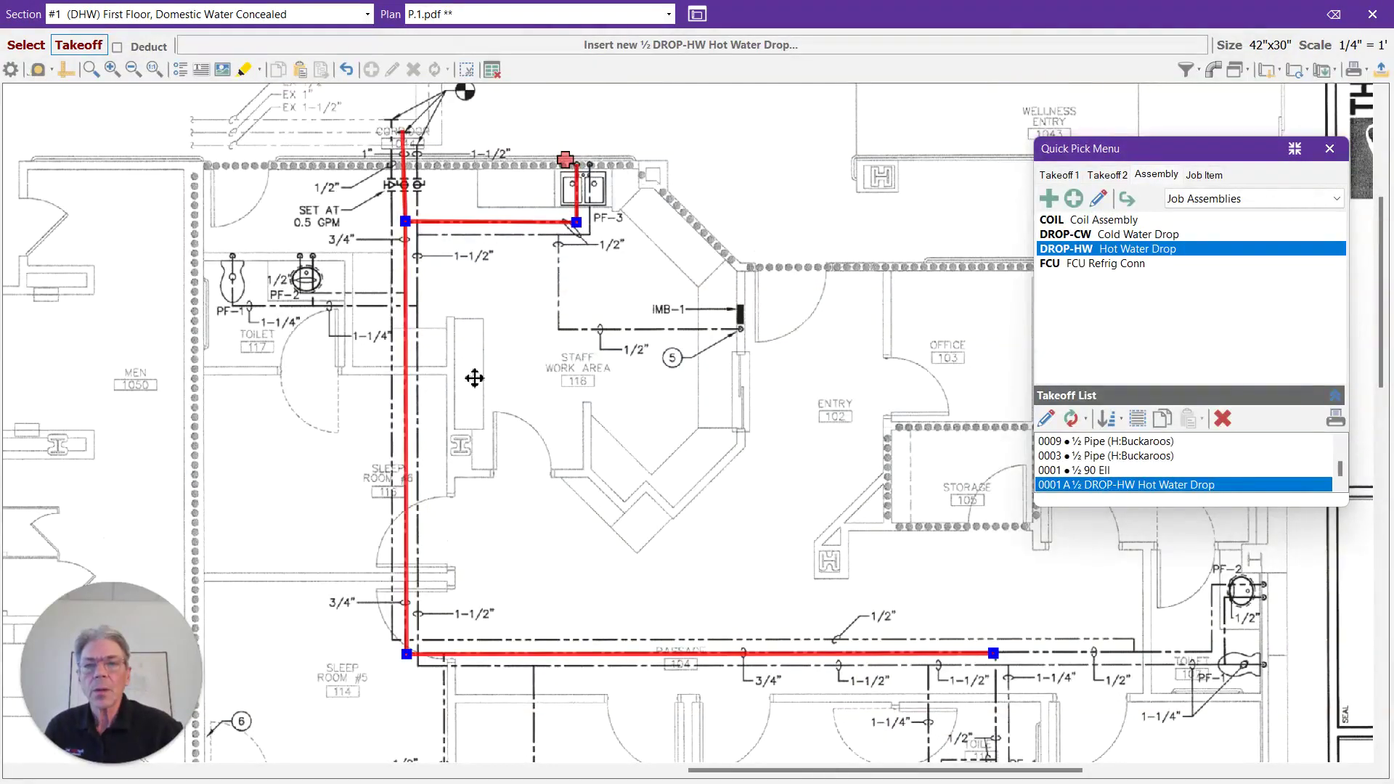
Take off the ½ pipe branch from the main to the PF-2 lavatory in Toilet 117, about 6 ft and 2 ft, with a ½ 90 Ell at its corner
mouse_move(473, 376)
left_mouse_down()
mouse_move(687, 327)
mouse_move(706, 385)
left_mouse_up()
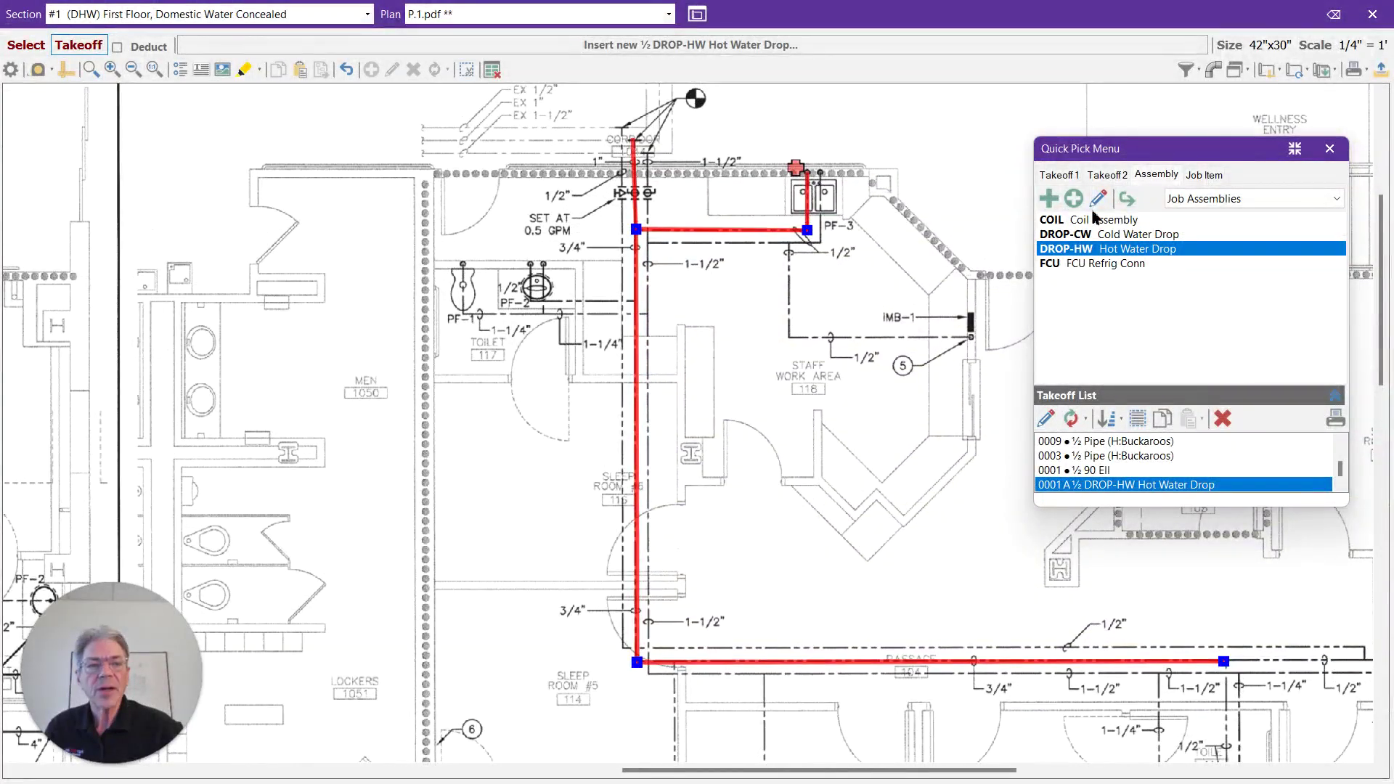
left_click(1059, 175)
left_click(1081, 222)
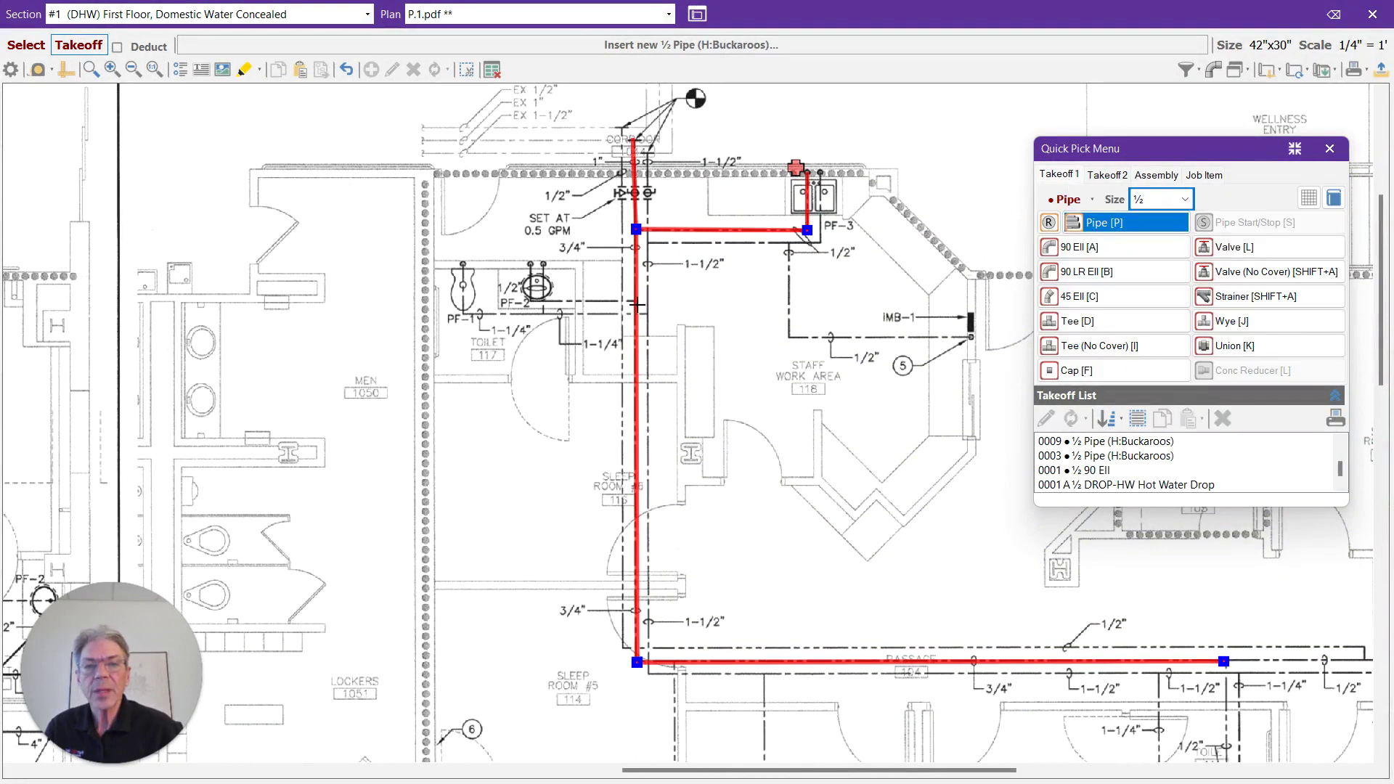
mouse_move(636, 303)
left_mouse_down()
mouse_move(529, 309)
mouse_move(528, 263)
left_mouse_up()
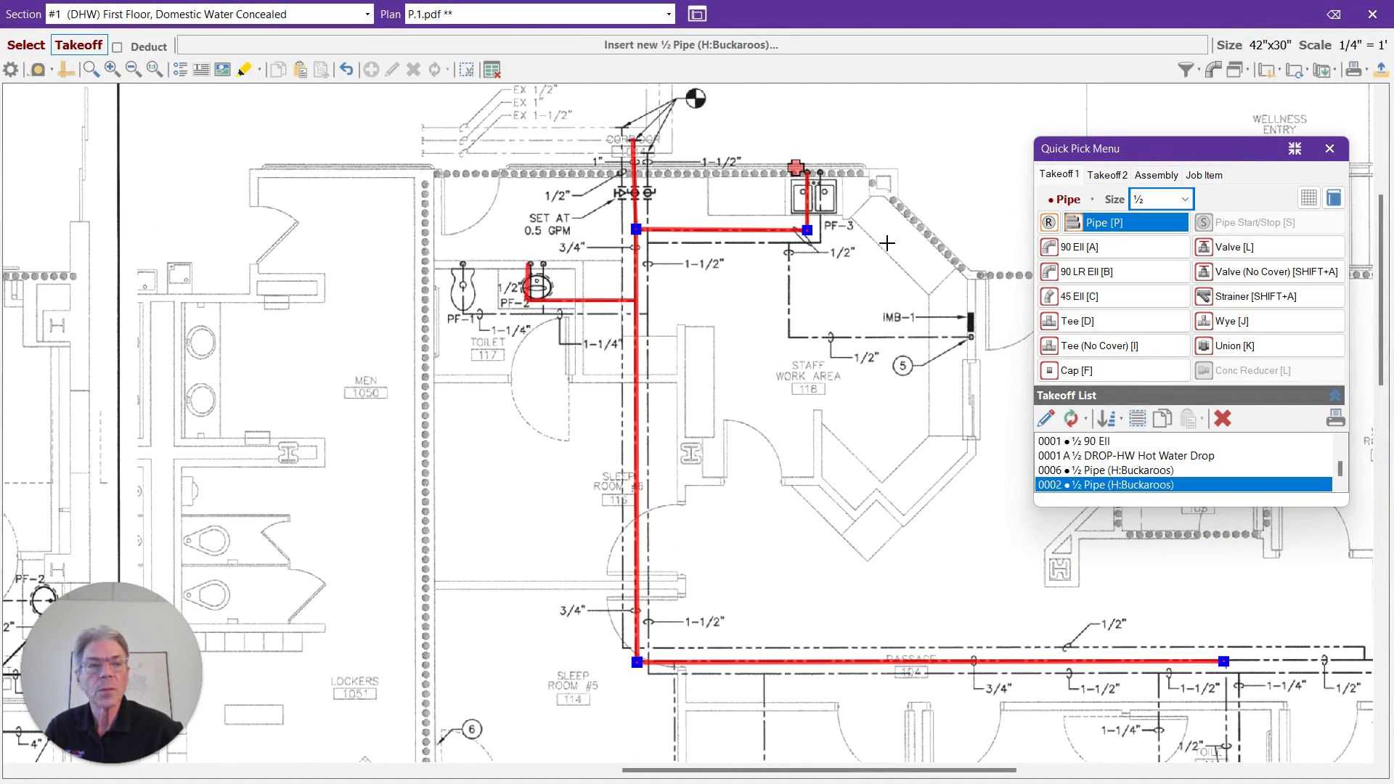
left_click(1074, 247)
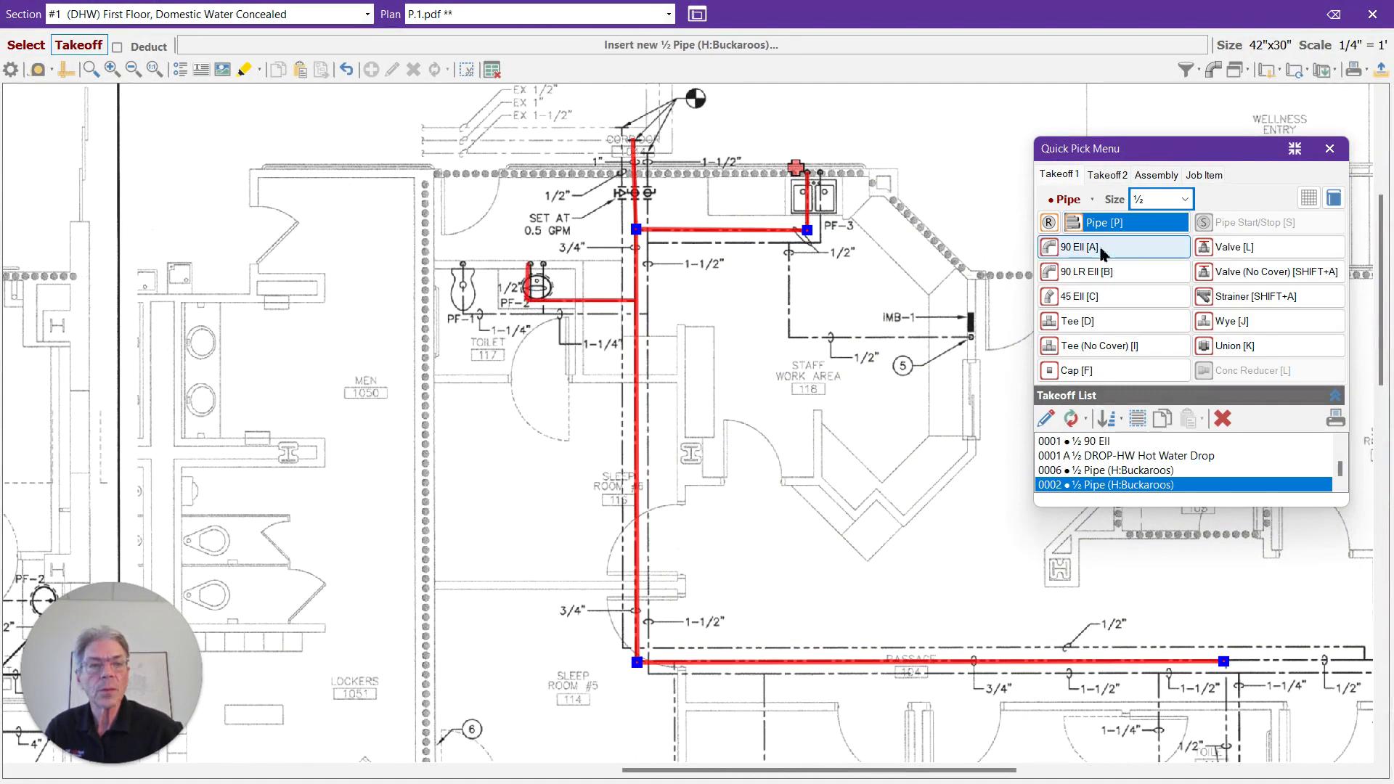
left_click(529, 305)
Place a ½ DROP-HW Hot Water Drop assembly at the PF-2 lavatory in Toilet 117
left_click(1158, 175)
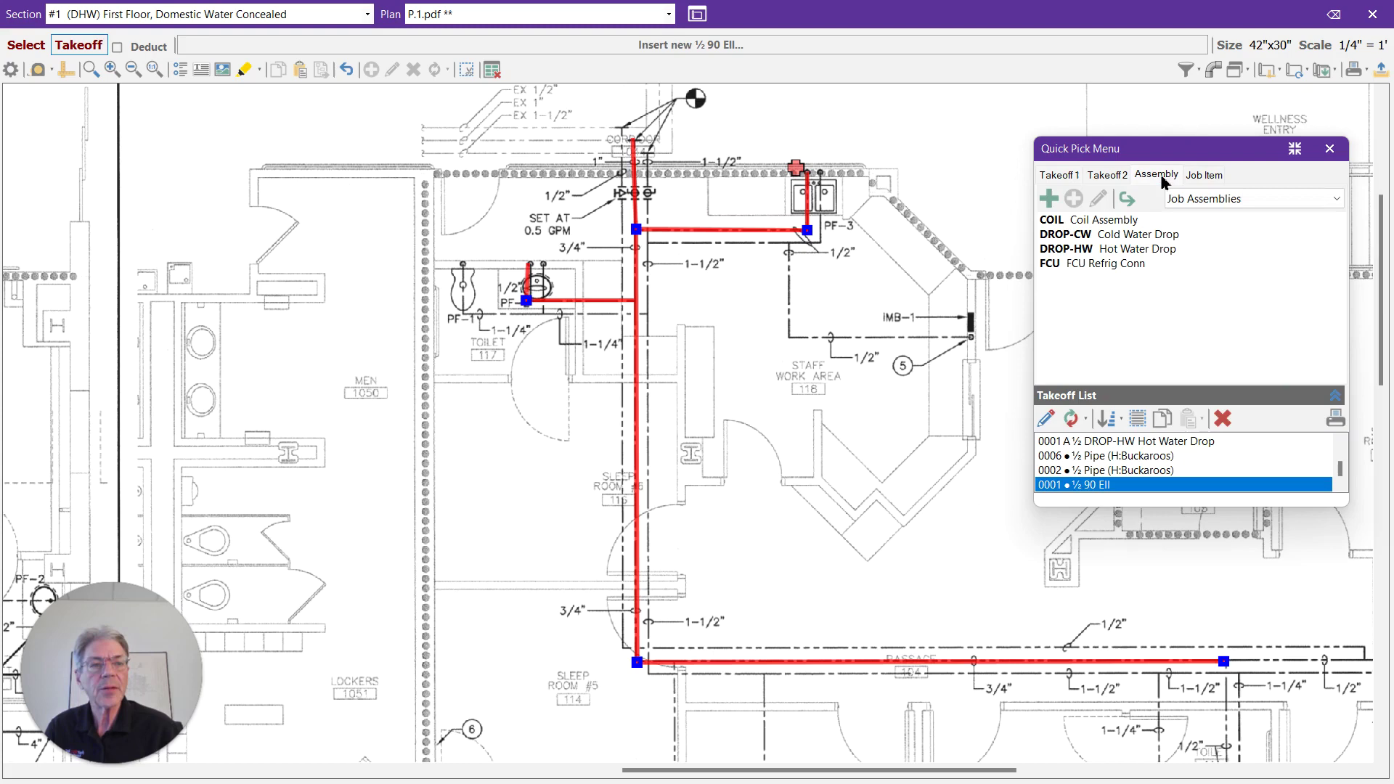
left_click(1100, 254)
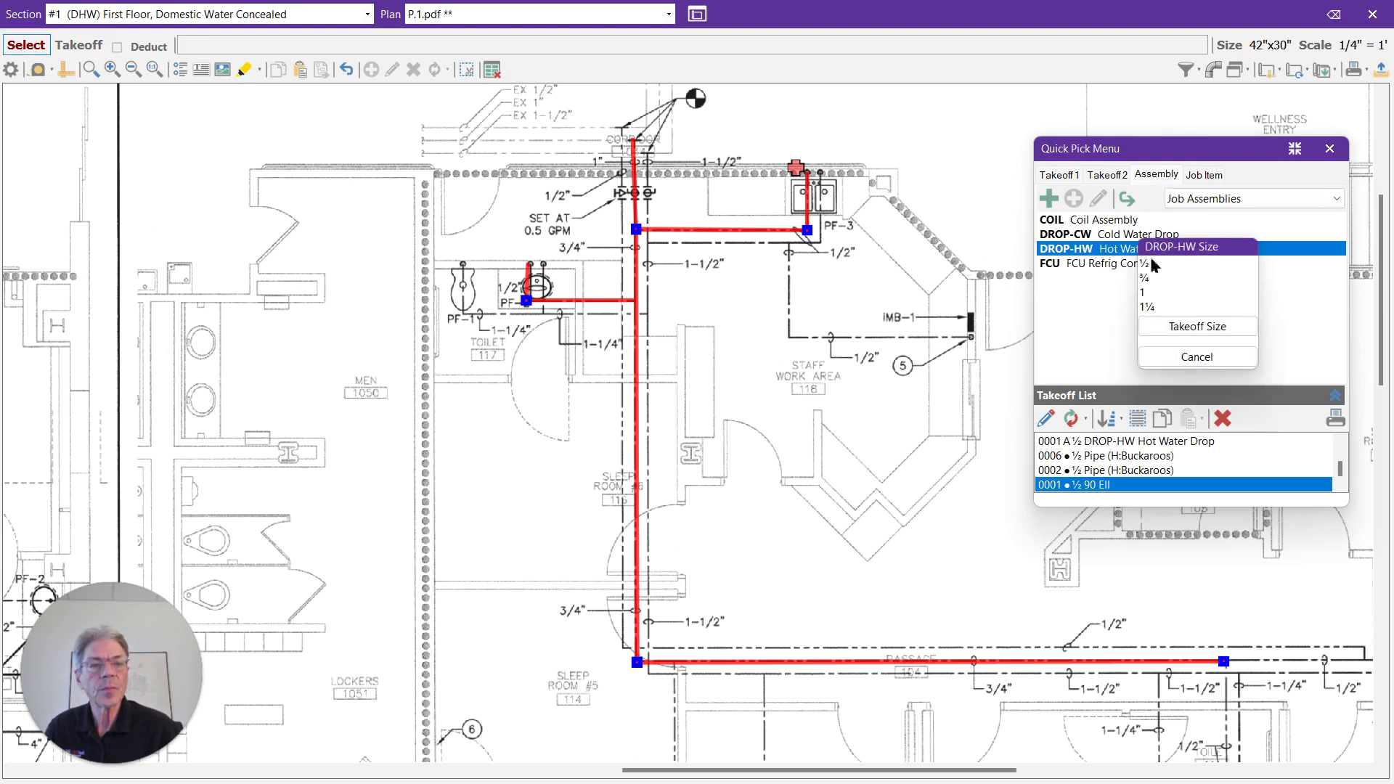
left_click(1150, 263)
left_click(522, 269)
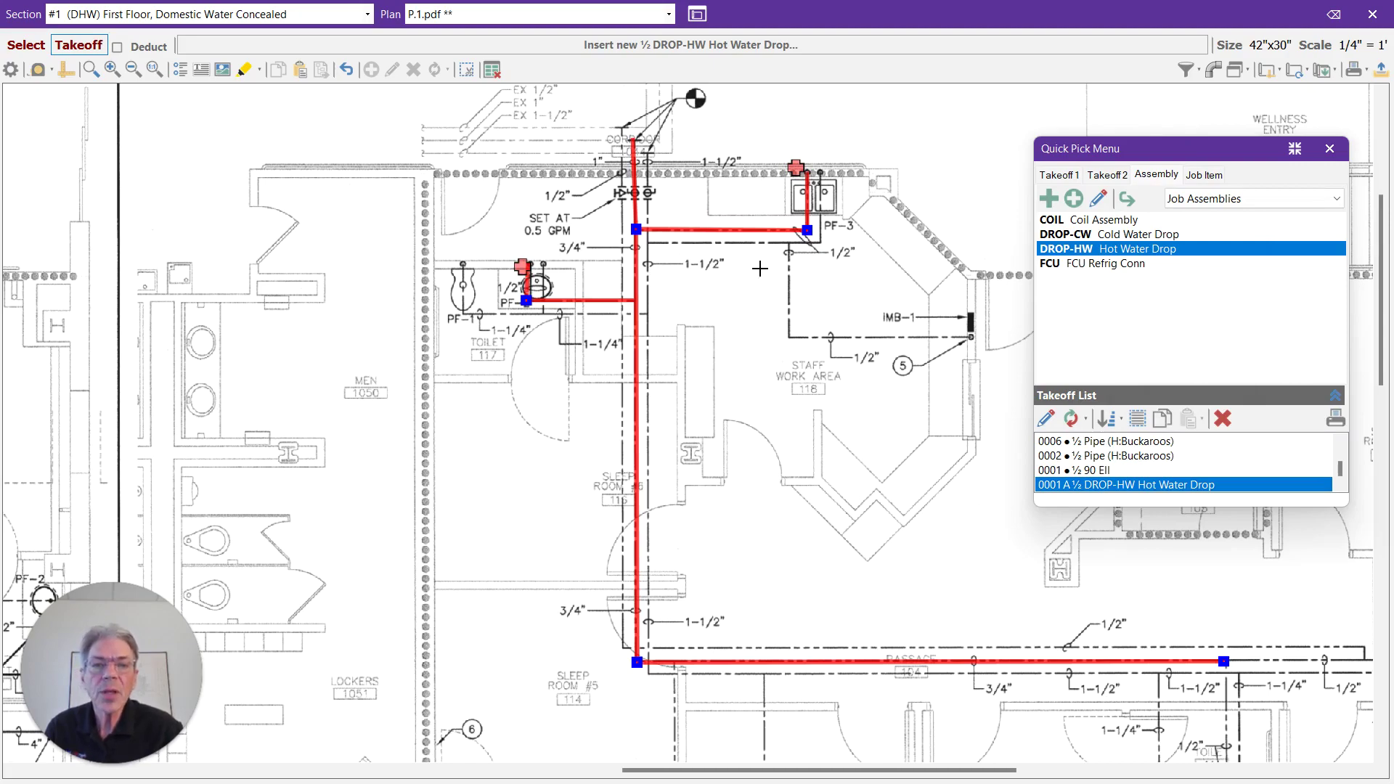
Take off ½ pipe from the passage main to the PF-2 lavatory in Accessible Toilet 113, about 14 ft, with a 6 ft branch to Toilet 115's PF-2
mouse_move(797, 561)
left_mouse_down()
mouse_move(669, 385)
mouse_move(712, 196)
left_mouse_up()
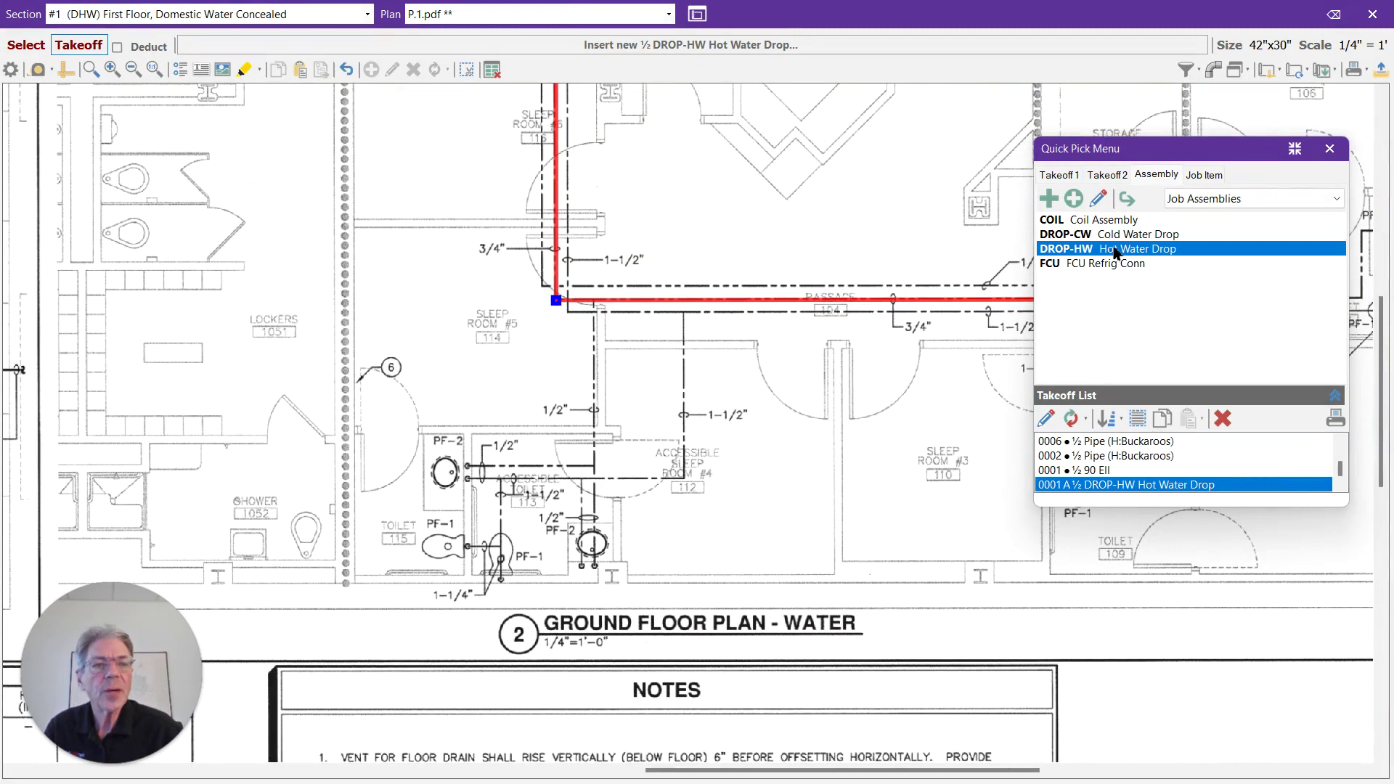
left_click(1059, 175)
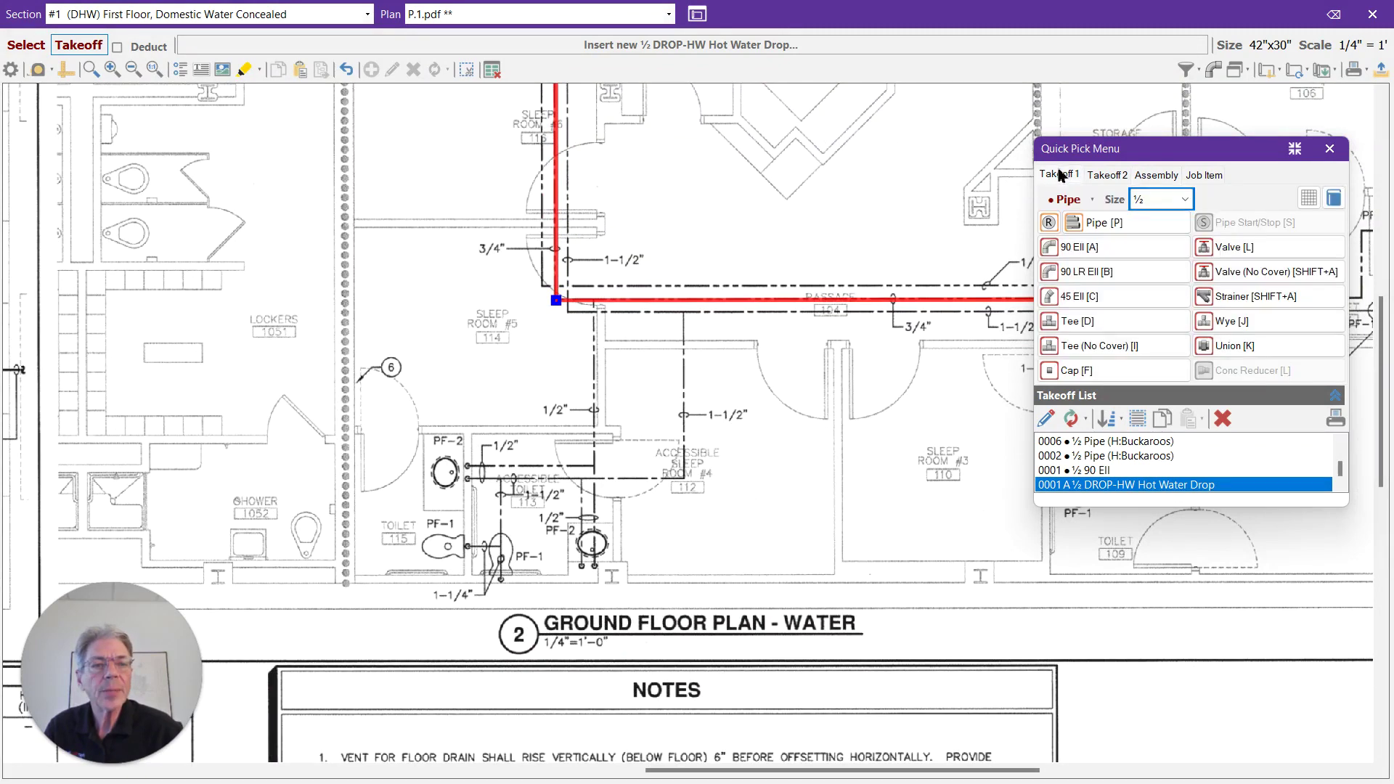
left_click(1089, 224)
left_click_drag(598, 300, 597, 567)
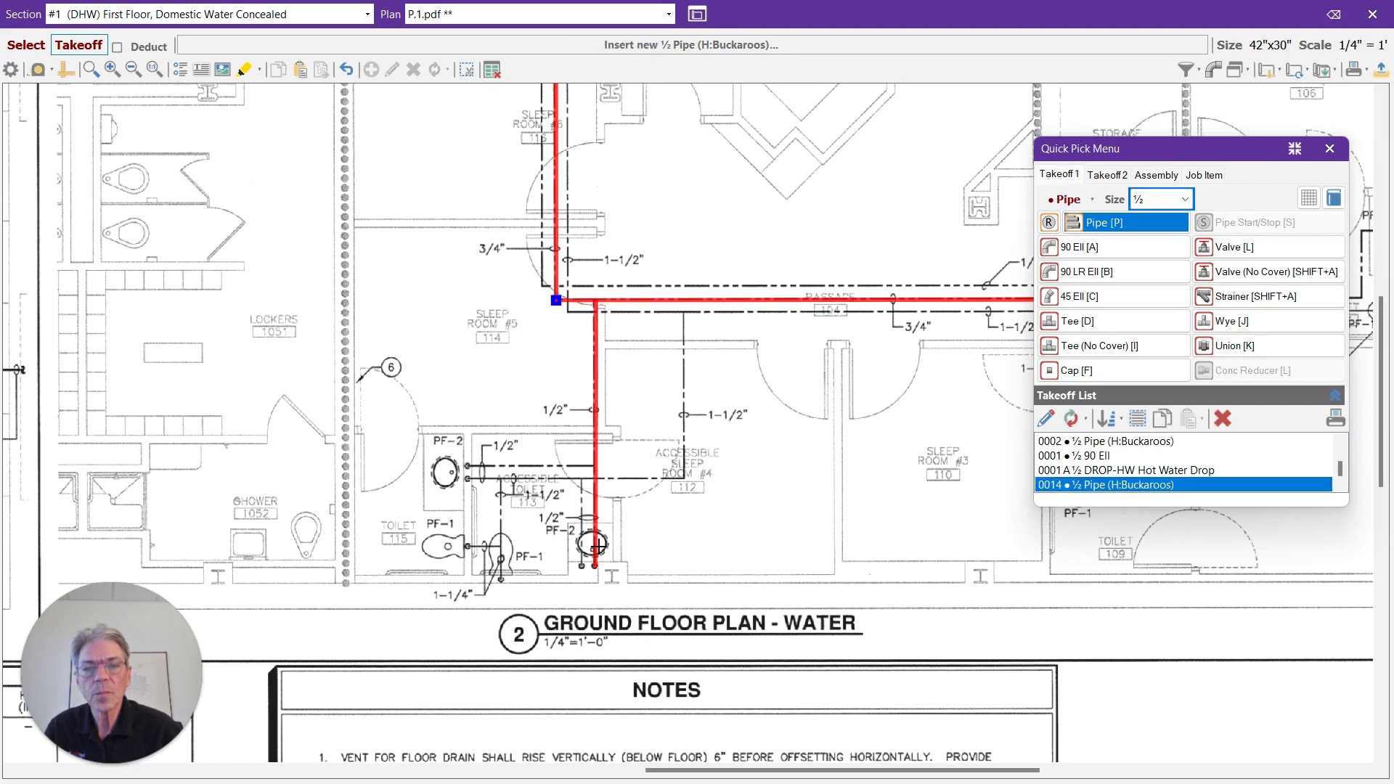
left_click_drag(594, 469, 469, 468)
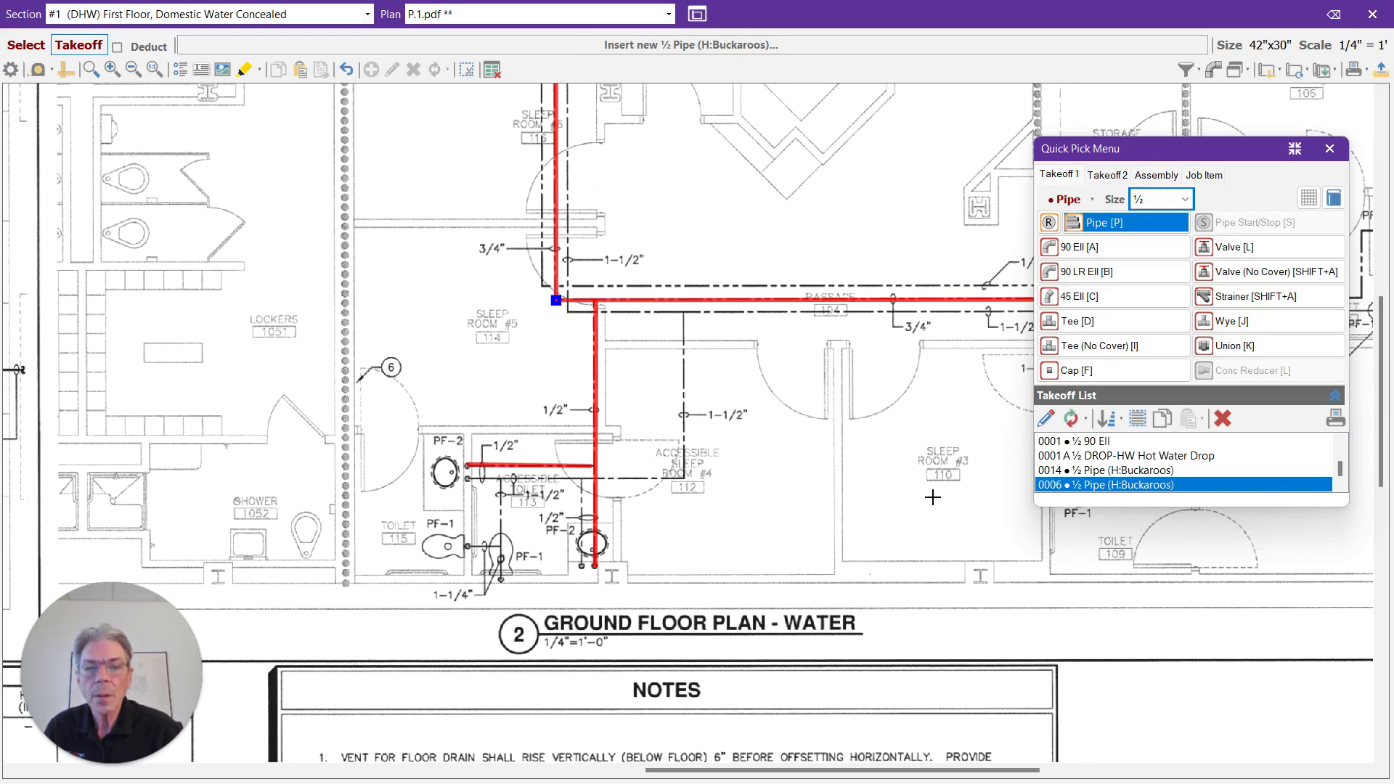
Place ½ DROP-HW Hot Water Drop assemblies at the PF-2 lavatories in Toilet 115 and Accessible Toilet 113
left_click(1155, 178)
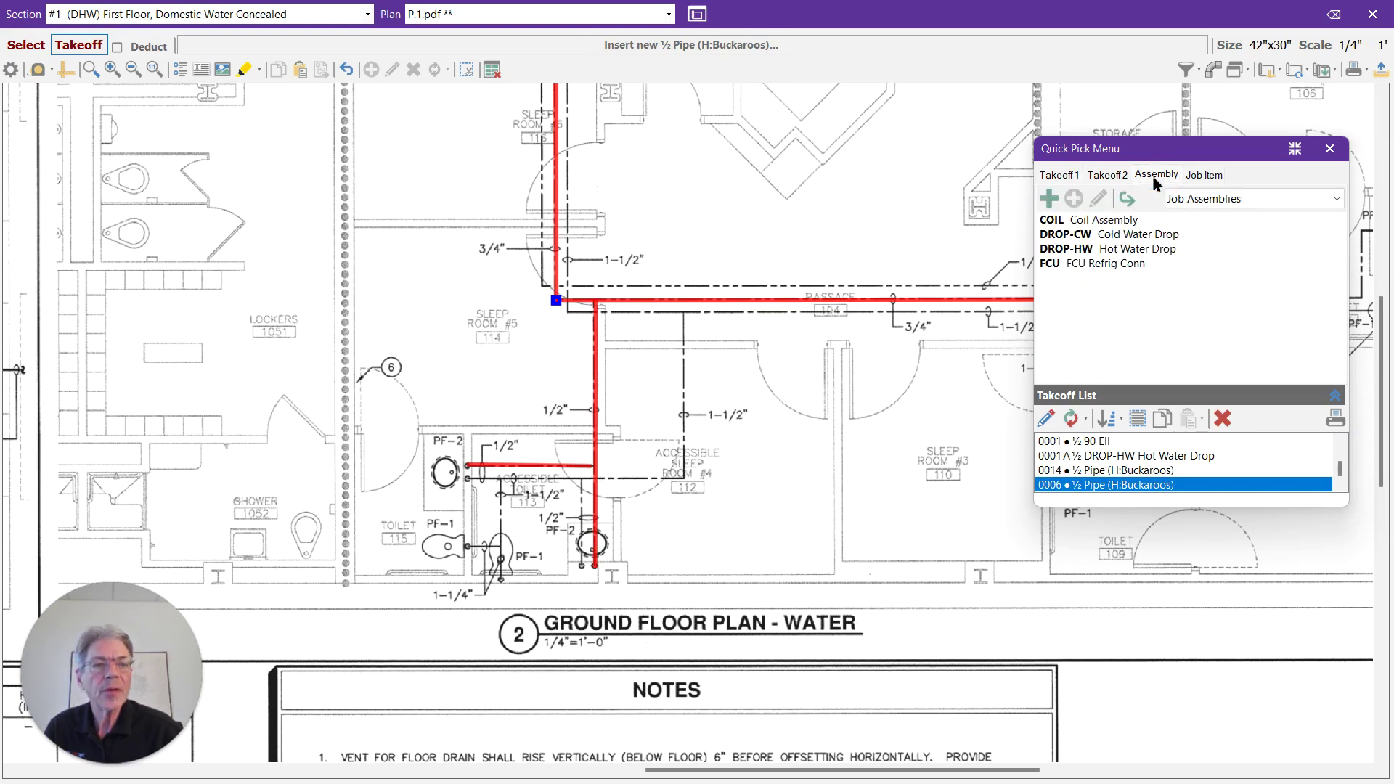
right_click(1098, 252)
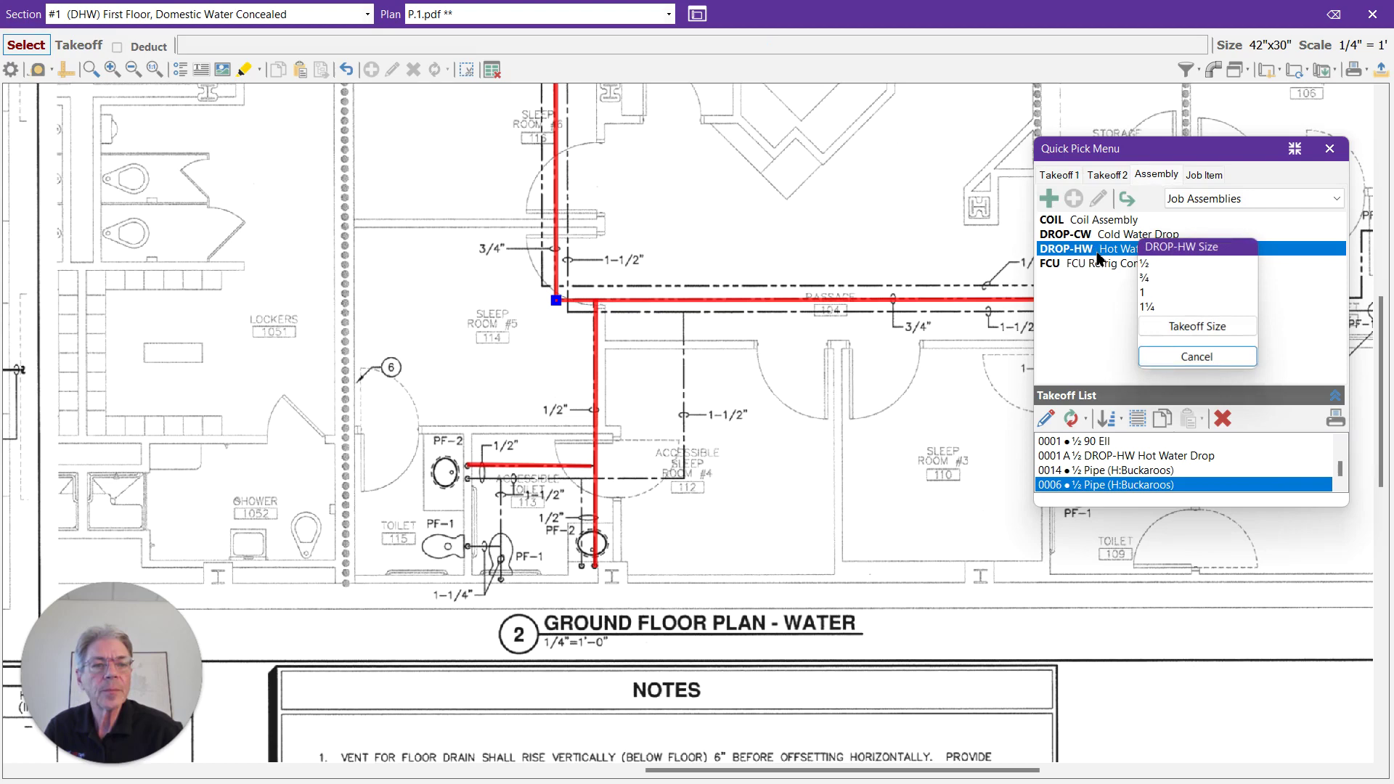
left_click(1167, 266)
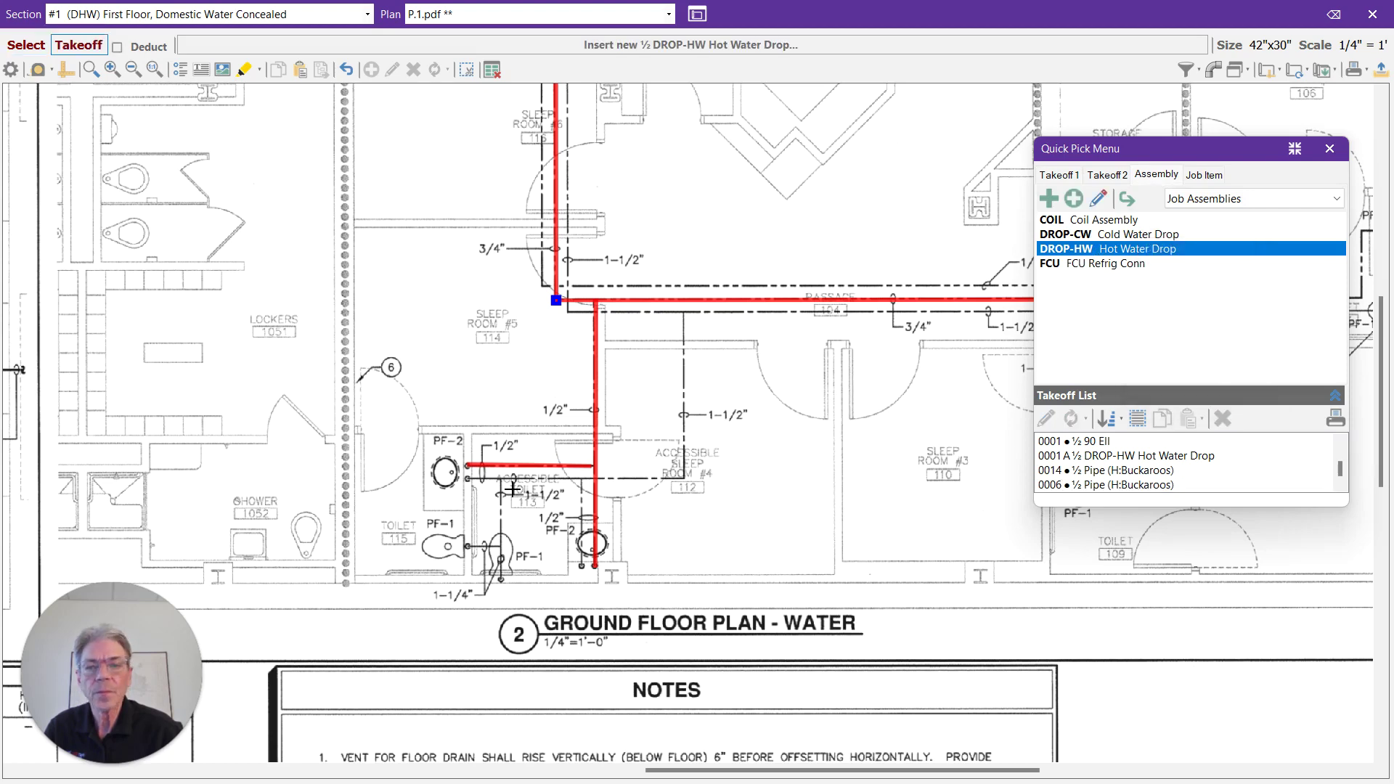
left_click(468, 460)
left_click(607, 573)
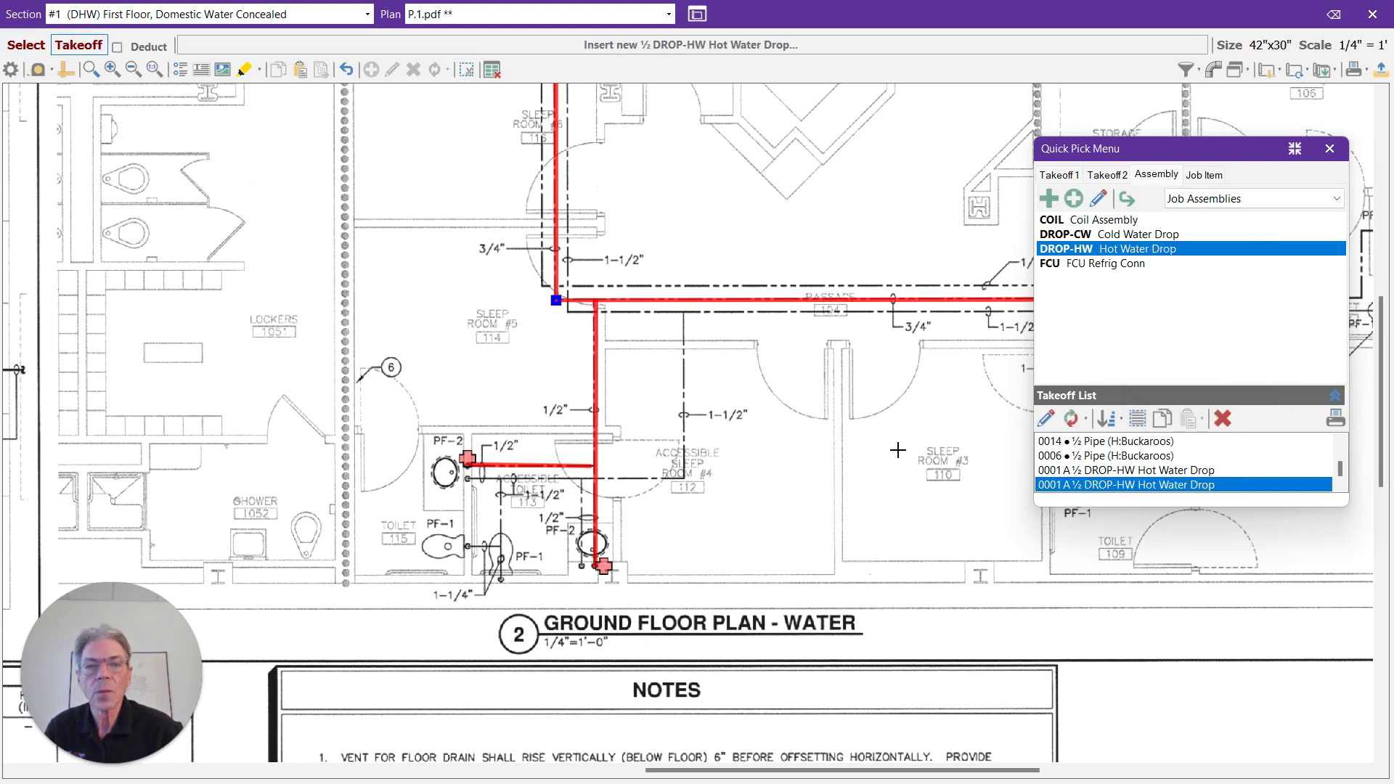
Take off the ½ pipe from the end of the ¾ main to the PF-2 lavatory near Sleep Room #1, about 11, 4 and 3 ft, with ½ 90 Ells at both corners
left_click_drag(952, 464, 330, 517)
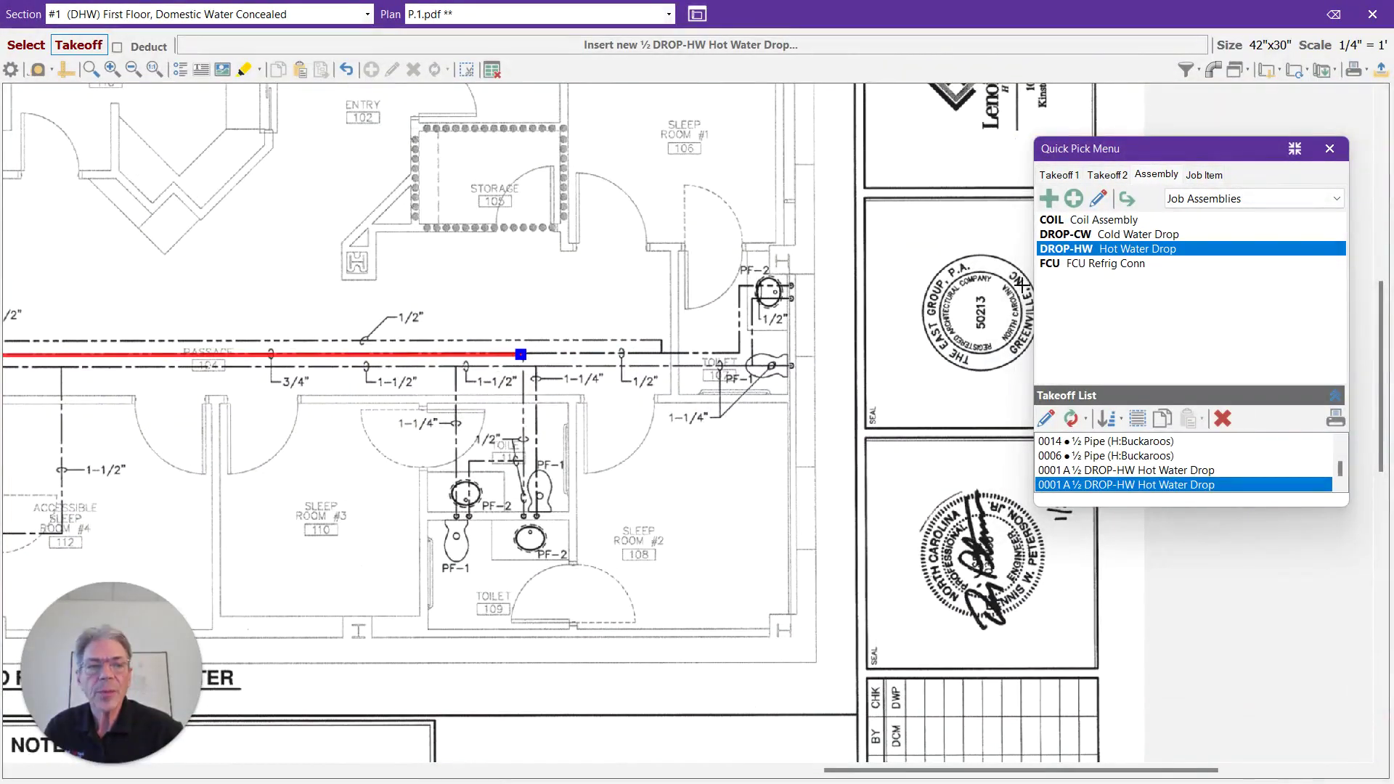
left_click(1064, 175)
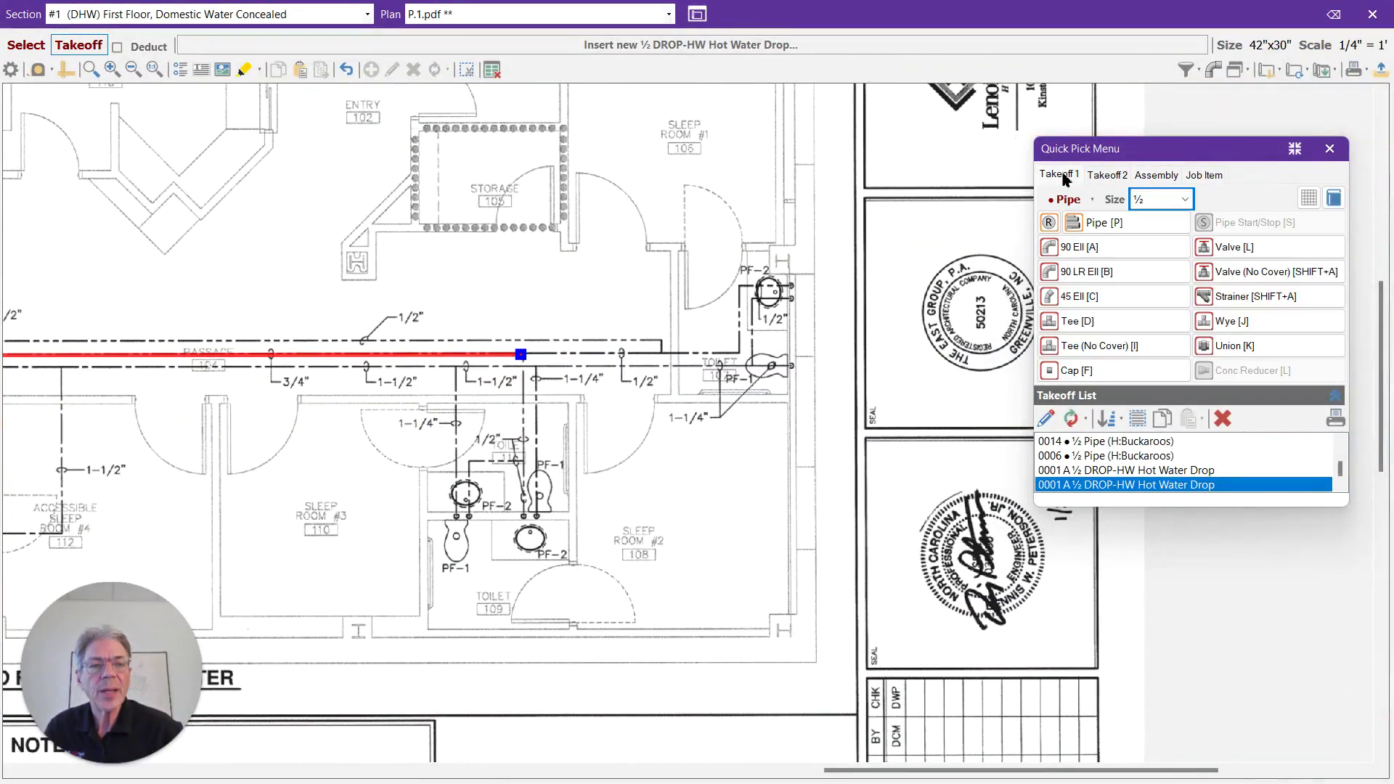
left_click(1095, 223)
left_click_drag(522, 355, 793, 285)
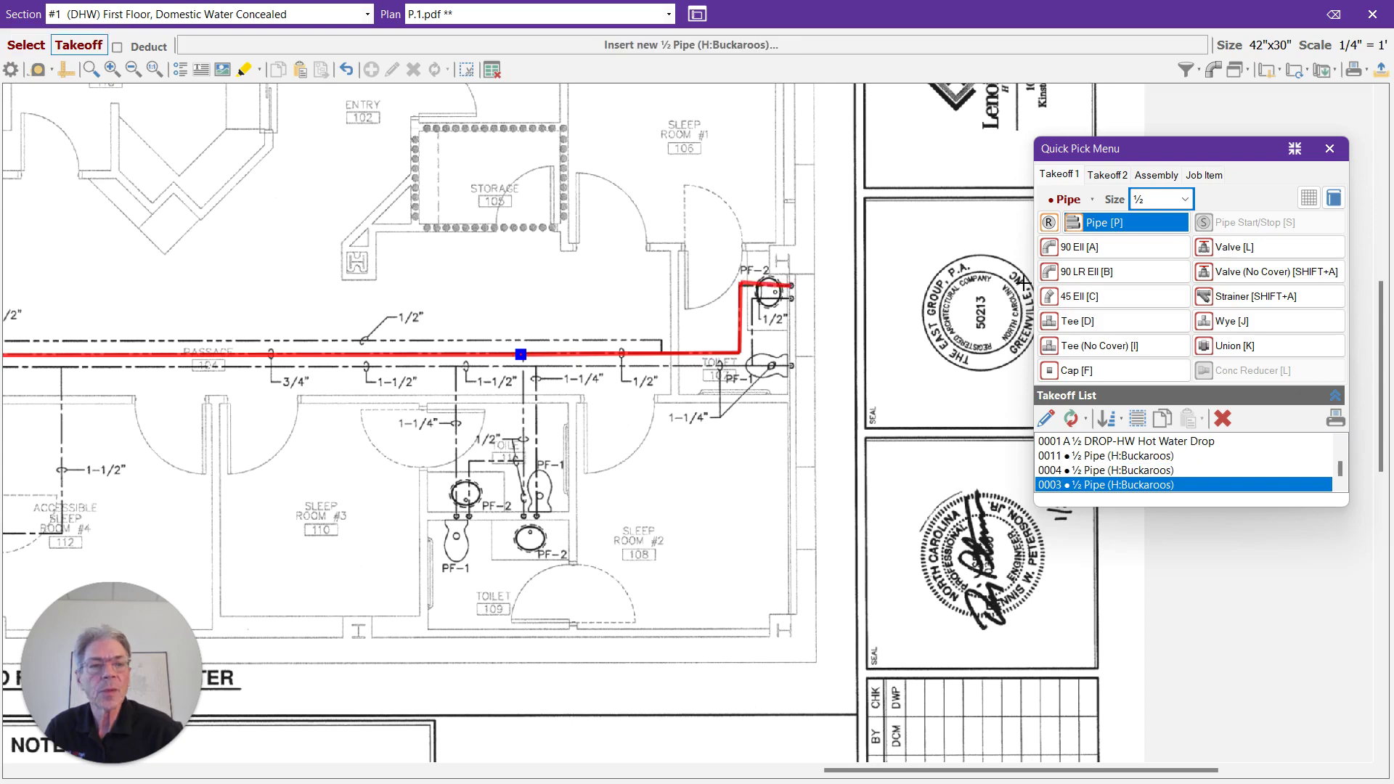
left_click(1082, 247)
left_click(741, 283)
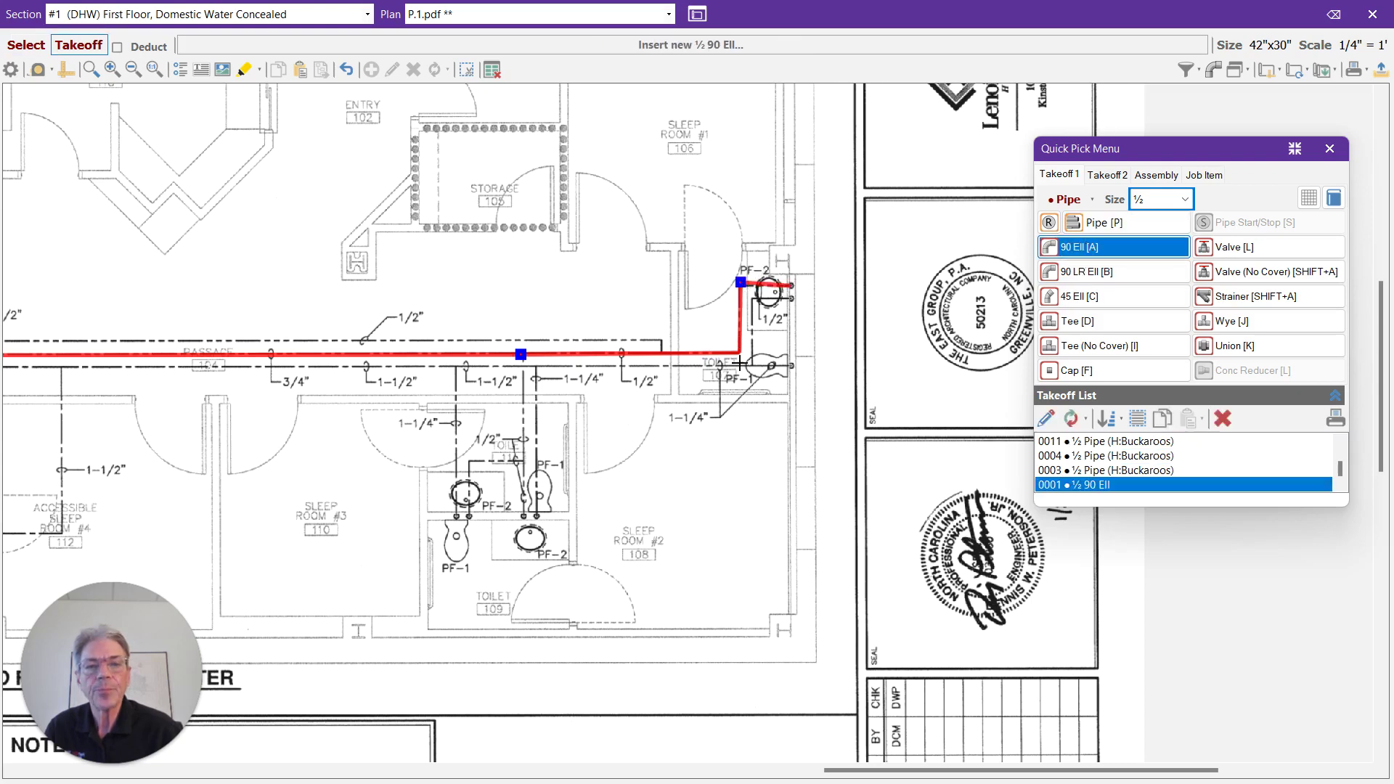
left_click(739, 355)
left_click_drag(667, 513, 719, 503)
left_click_drag(690, 585, 841, 553)
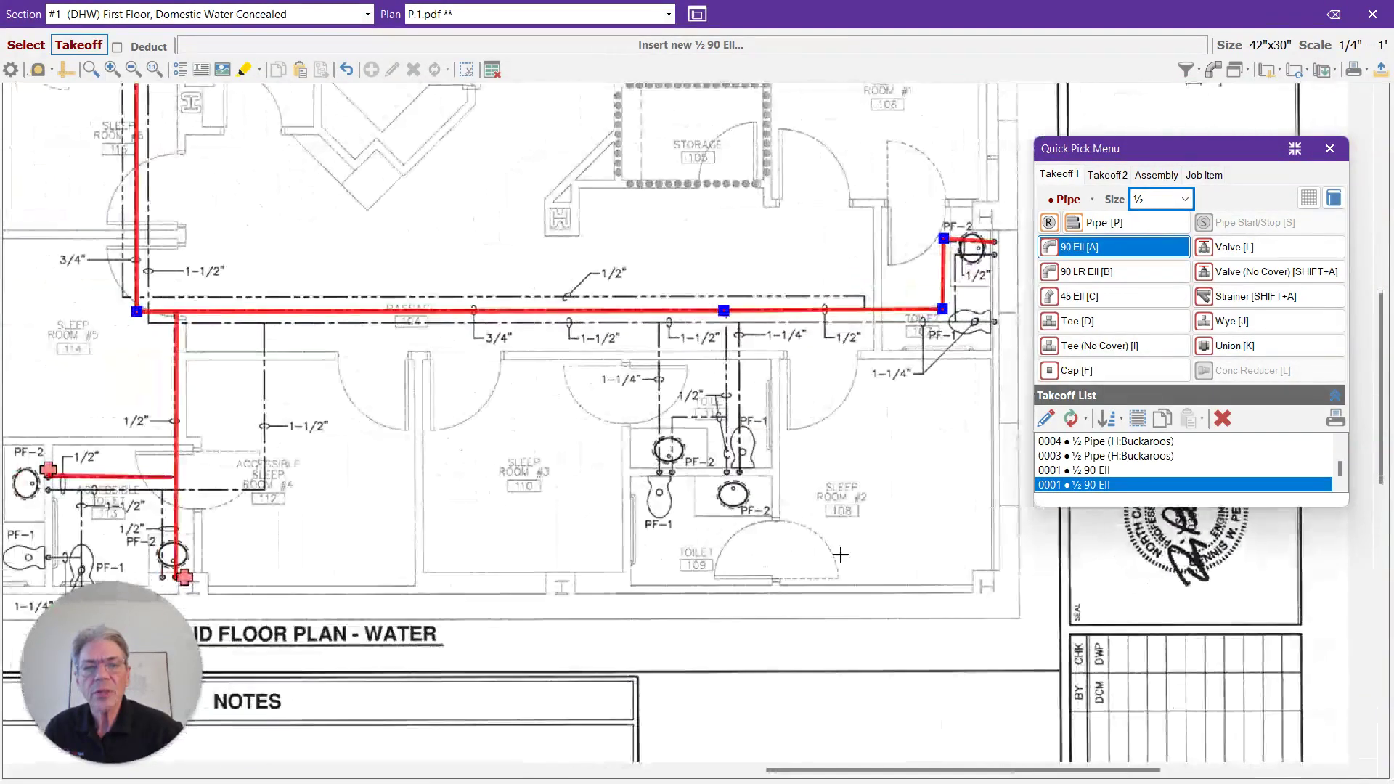
left_click(726, 312)
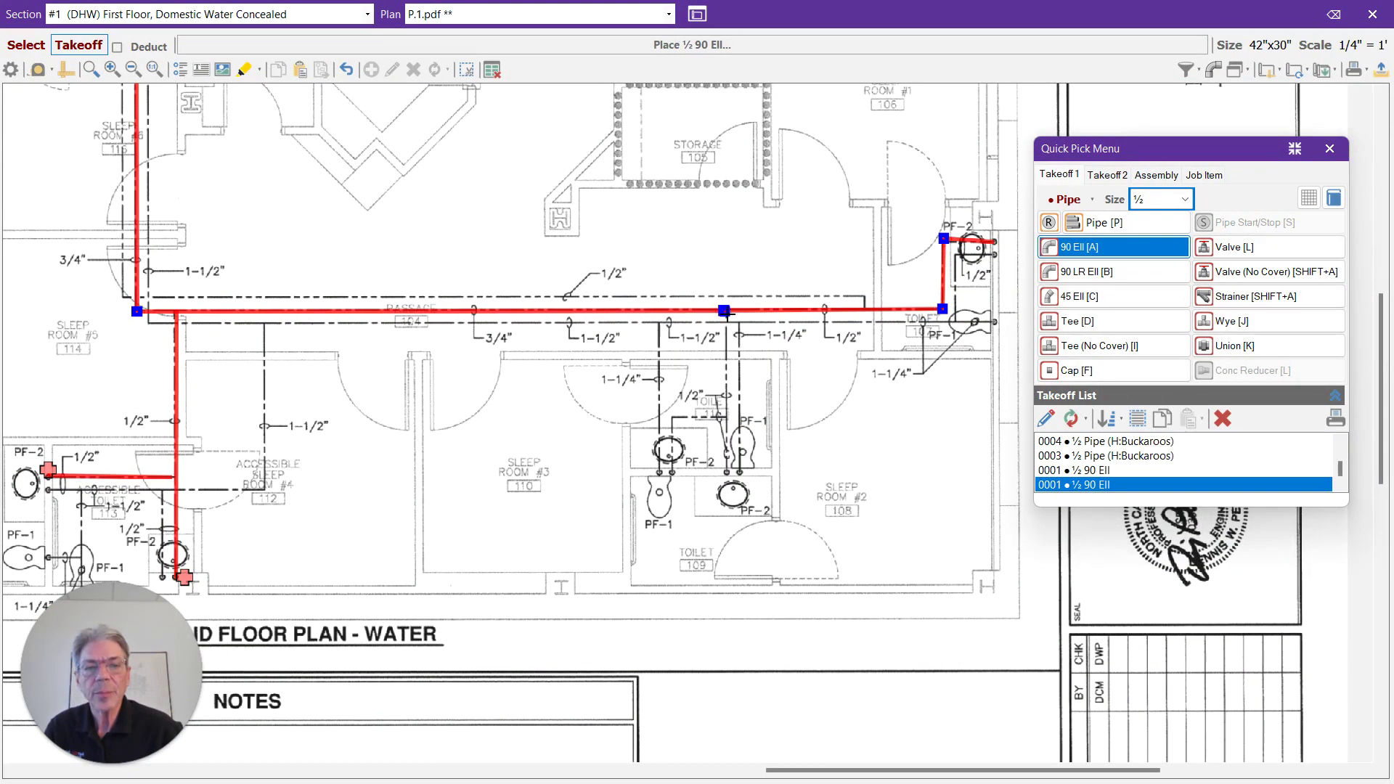
left_click(724, 476)
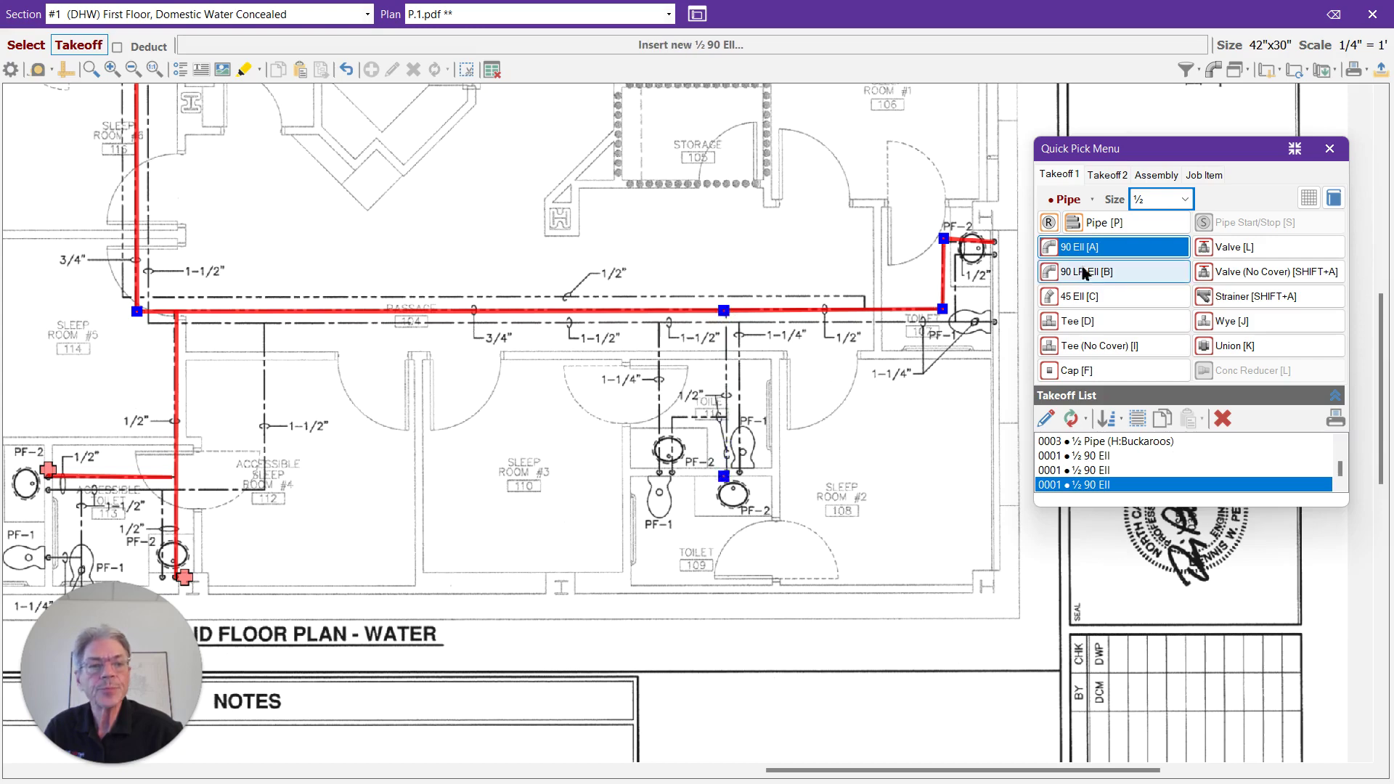
left_click(1223, 418)
Take off the ½ pipe branch to the two PF-2 lavatories between Sleep Rooms #2 and #3, with runs of about 8 ft, 3 ft and 3 ft
left_click(1104, 225)
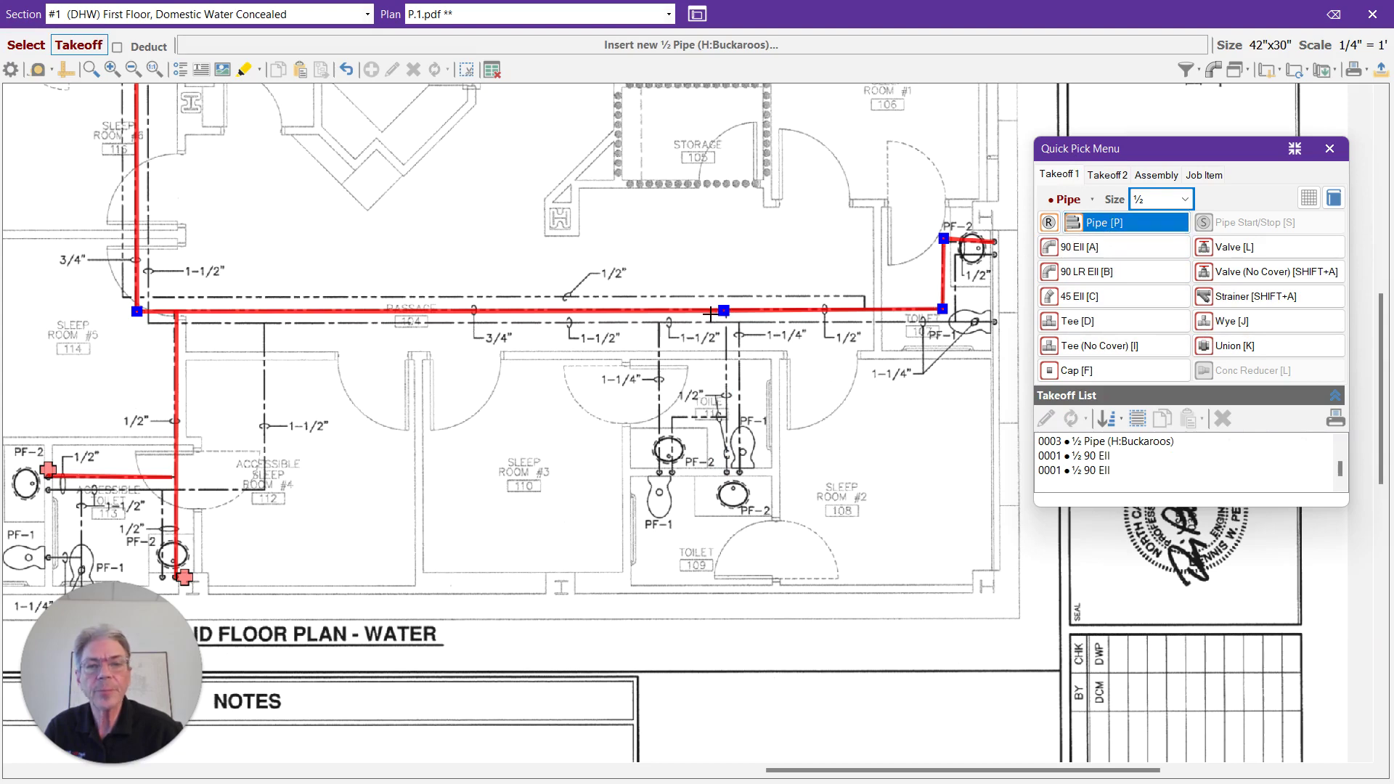
left_click_drag(724, 310, 728, 474)
mouse_move(726, 420)
left_mouse_down()
mouse_move(674, 419)
mouse_move(674, 475)
left_mouse_up()
Place a ½ 90 Ell at that branch's corner and a ½ Tee (No Cover) where its two lavatory runs split
left_click(1099, 255)
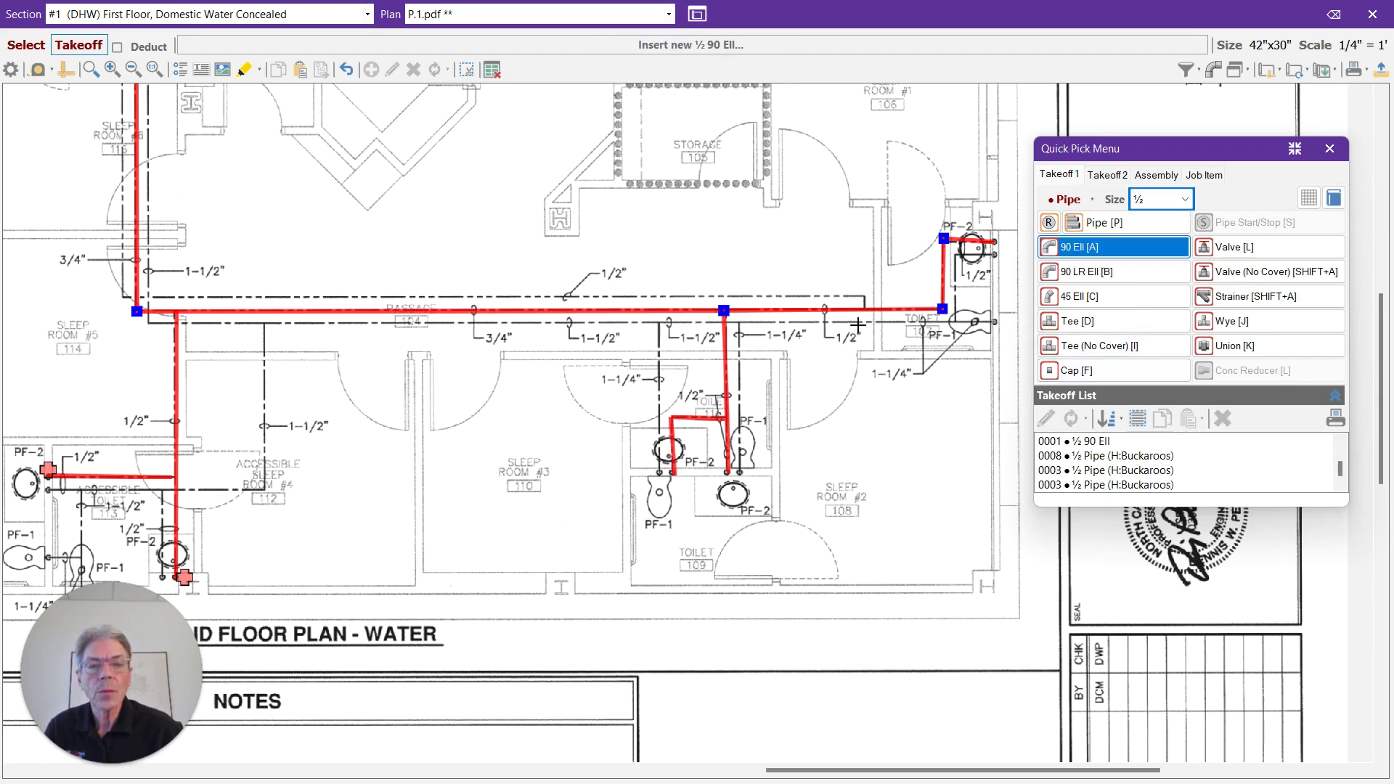
left_click(673, 420)
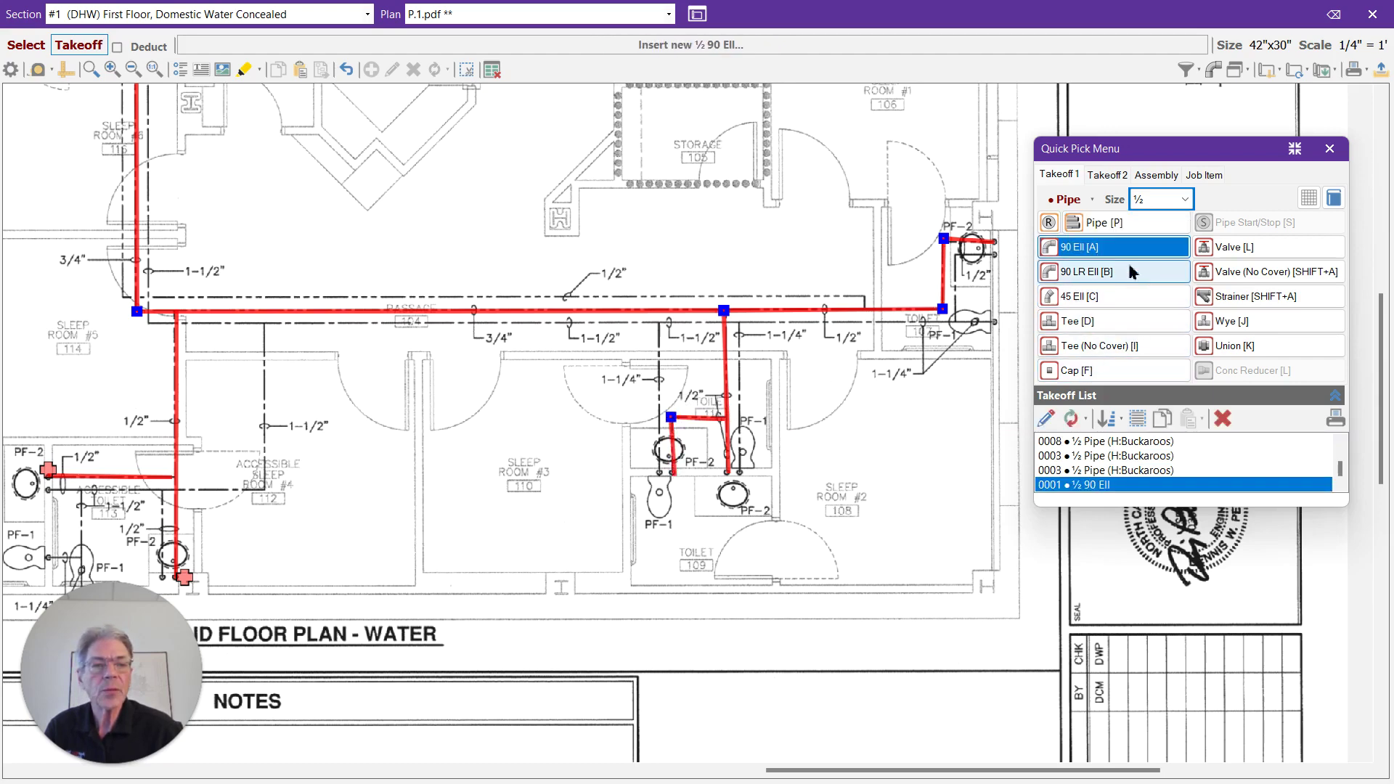
left_click(1134, 345)
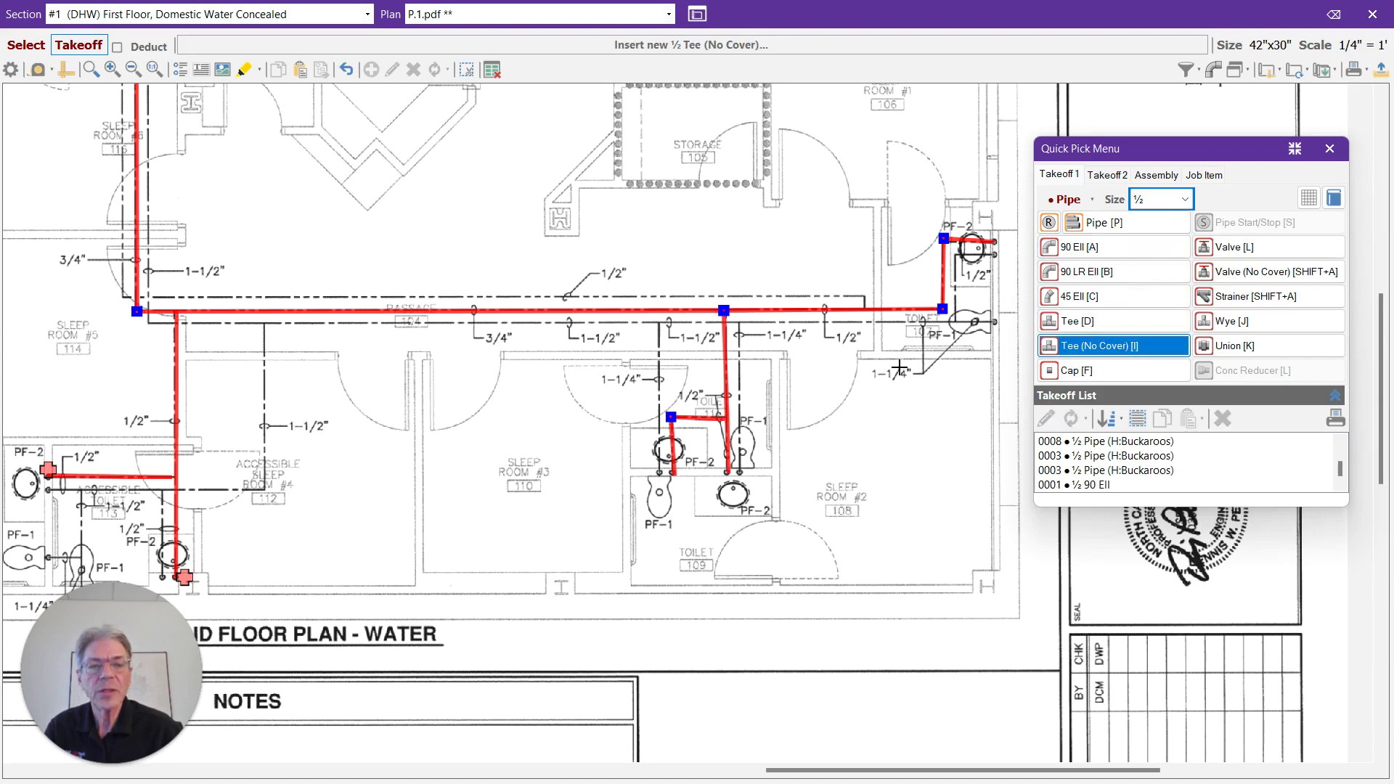
left_click(731, 420)
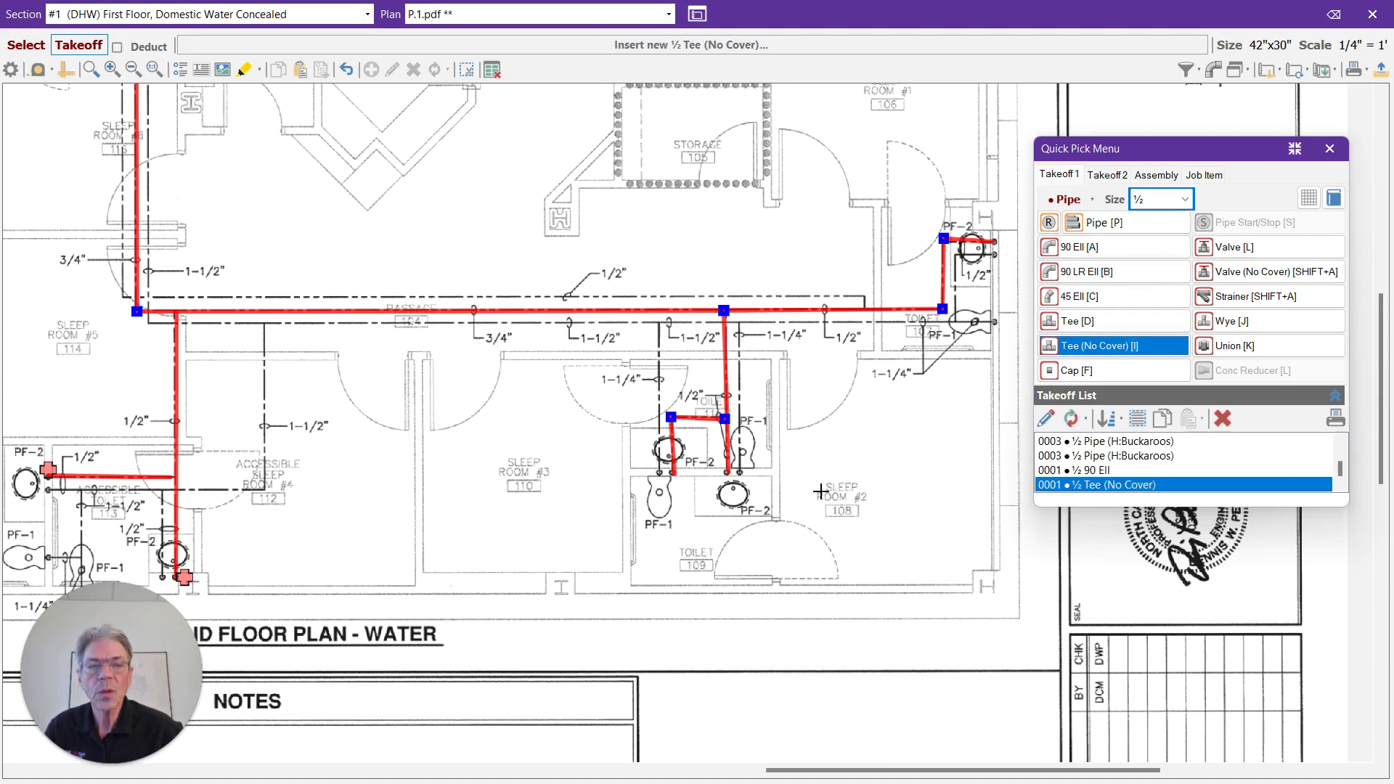
Place ½ DROP-HW Hot Water Drop assemblies at the two PF-2 lavatories between Sleep Rooms #2 and #3 and at the PF-2 near Sleep Room #1
left_click(1155, 177)
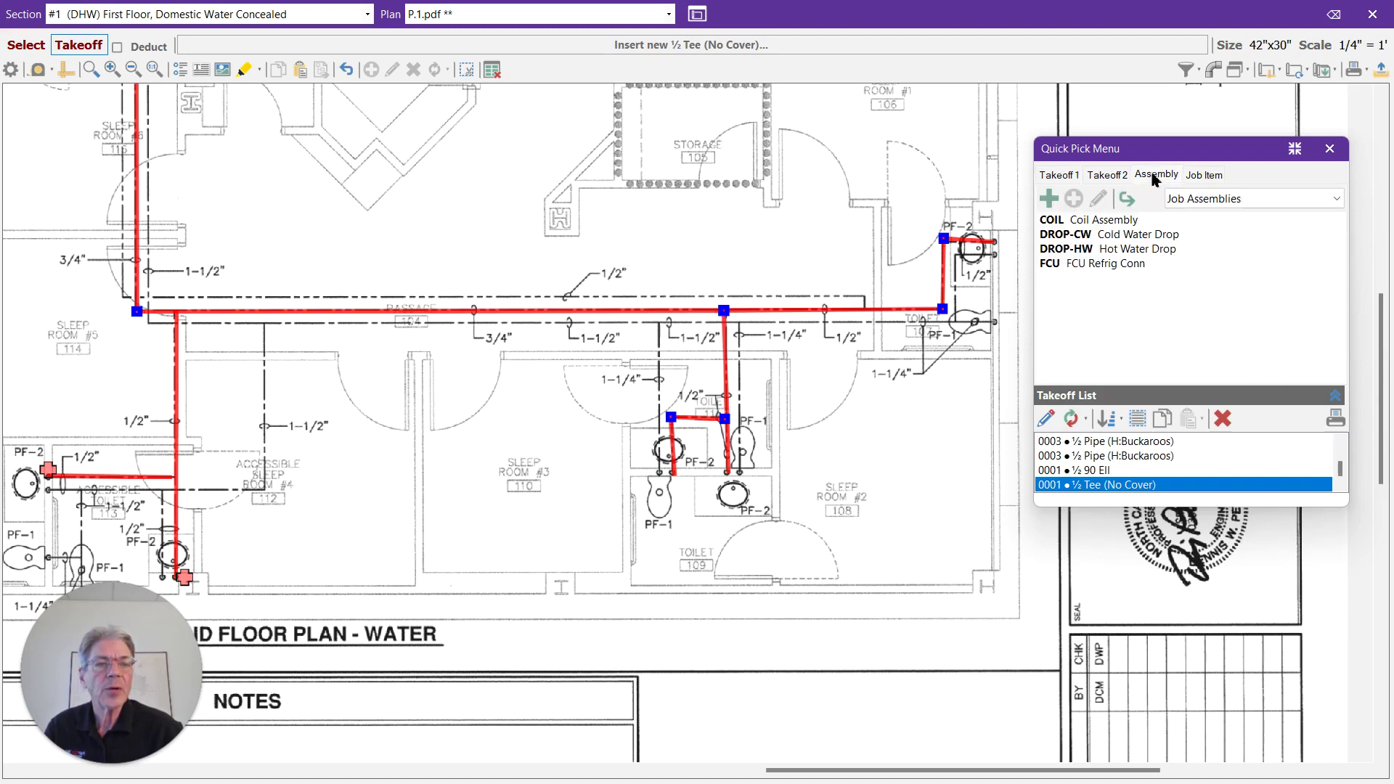
left_click(1093, 258)
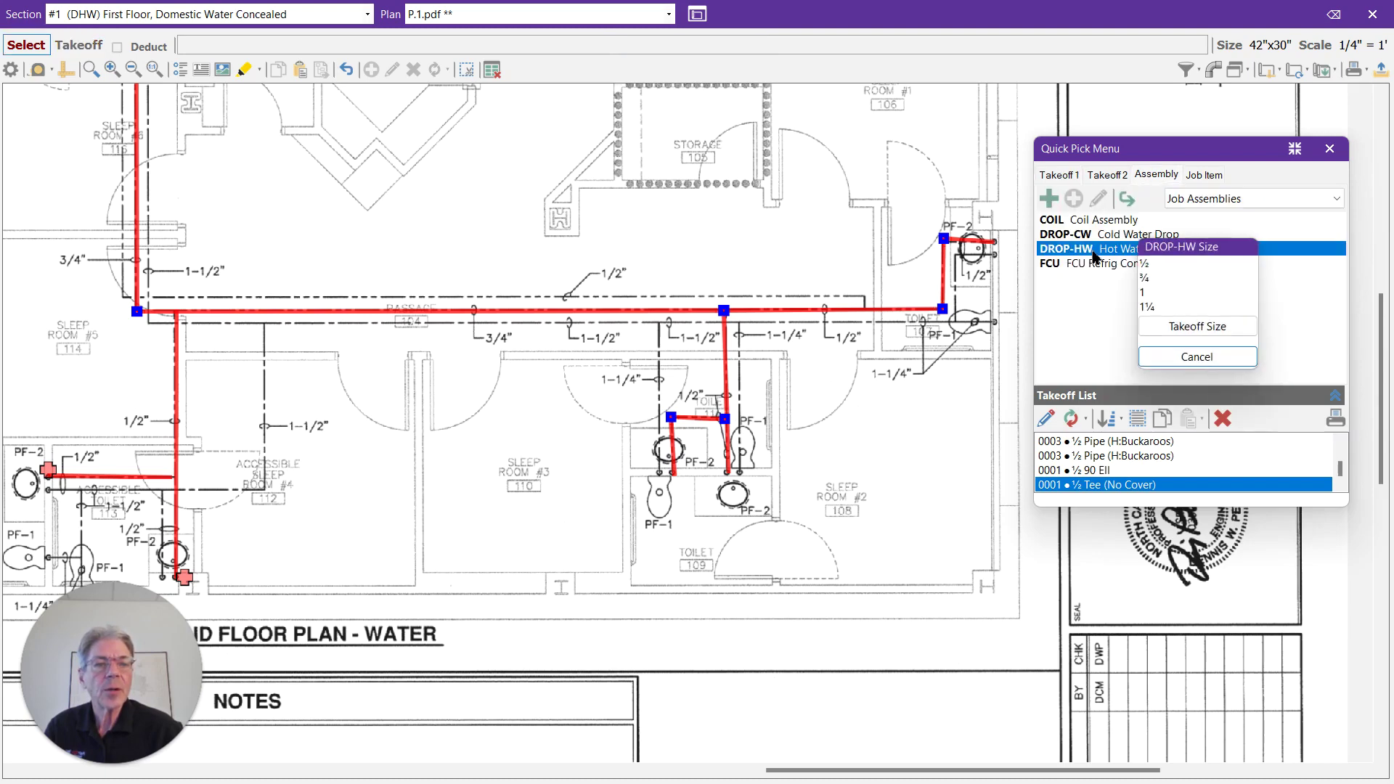
left_click(1145, 264)
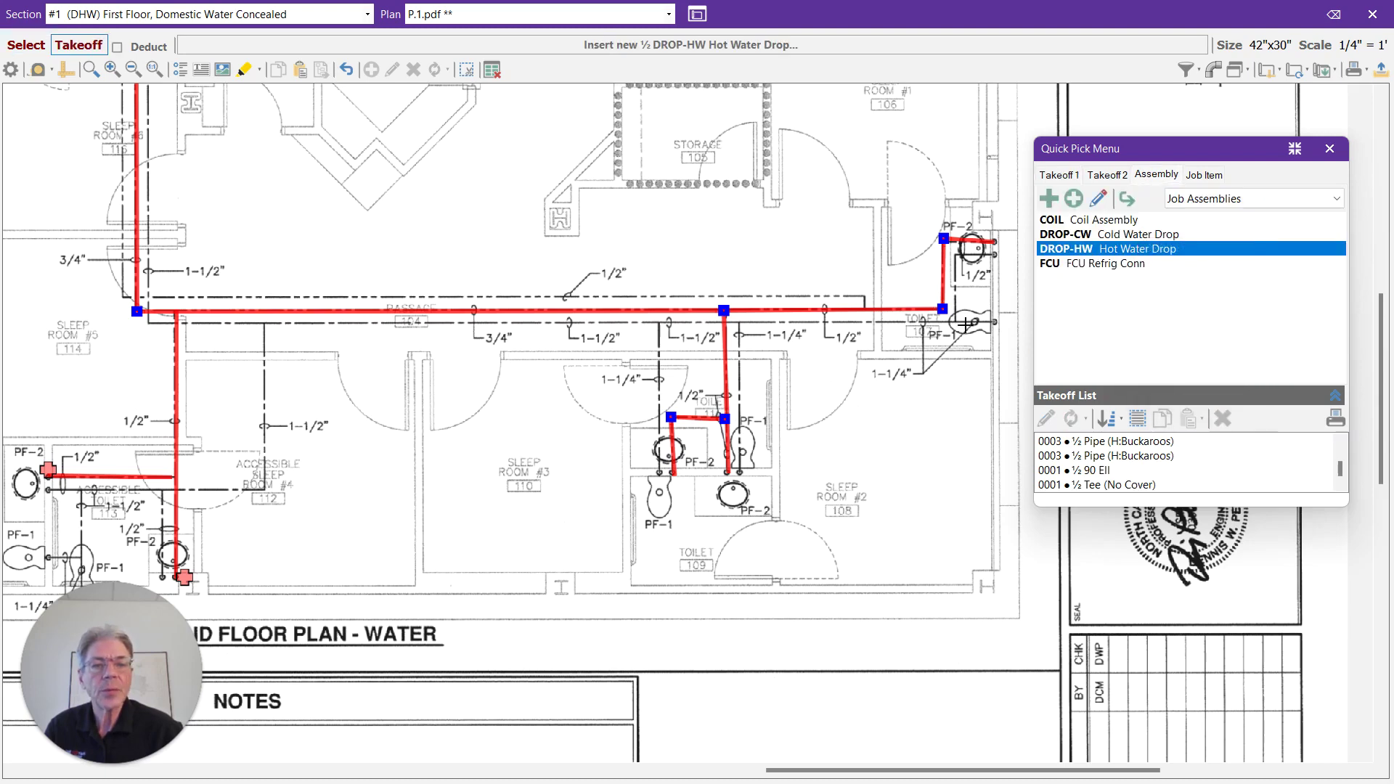
left_click(678, 475)
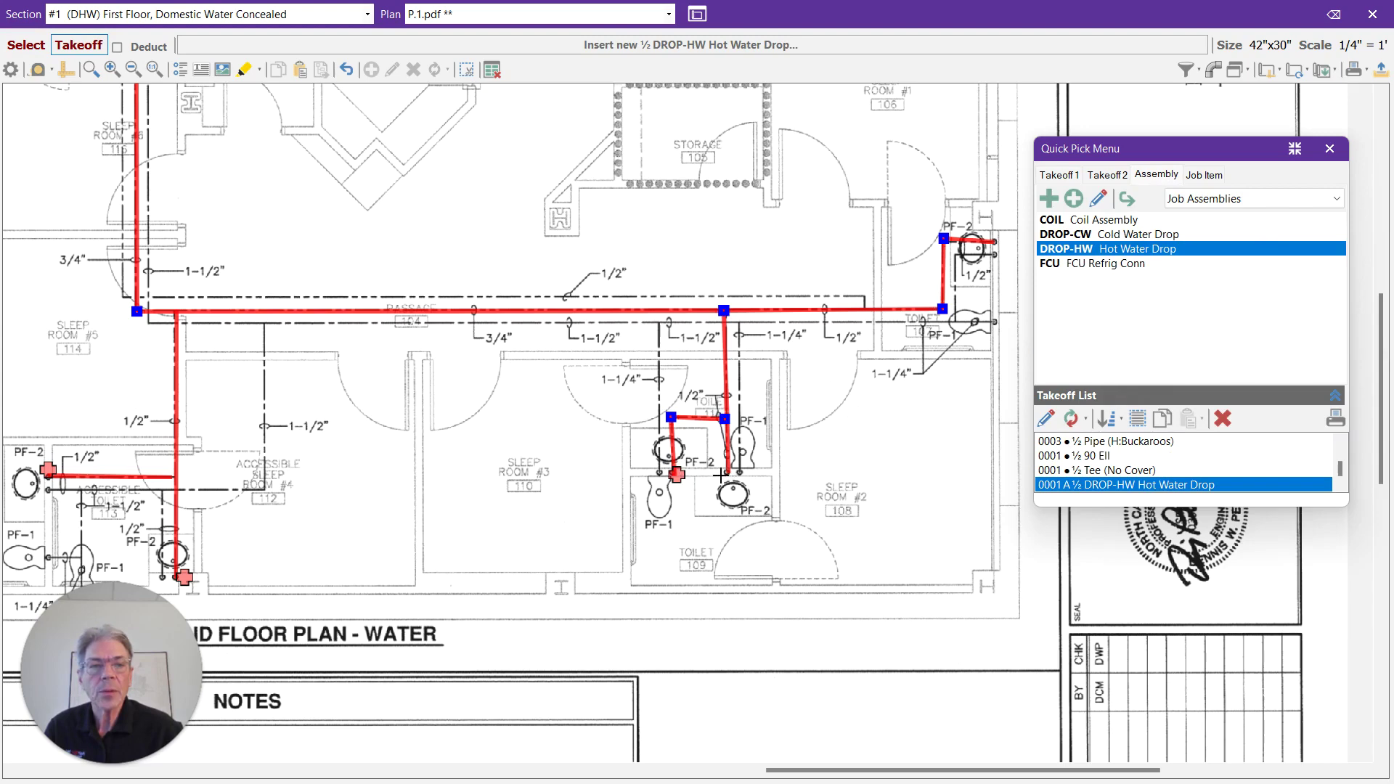
left_click(720, 474)
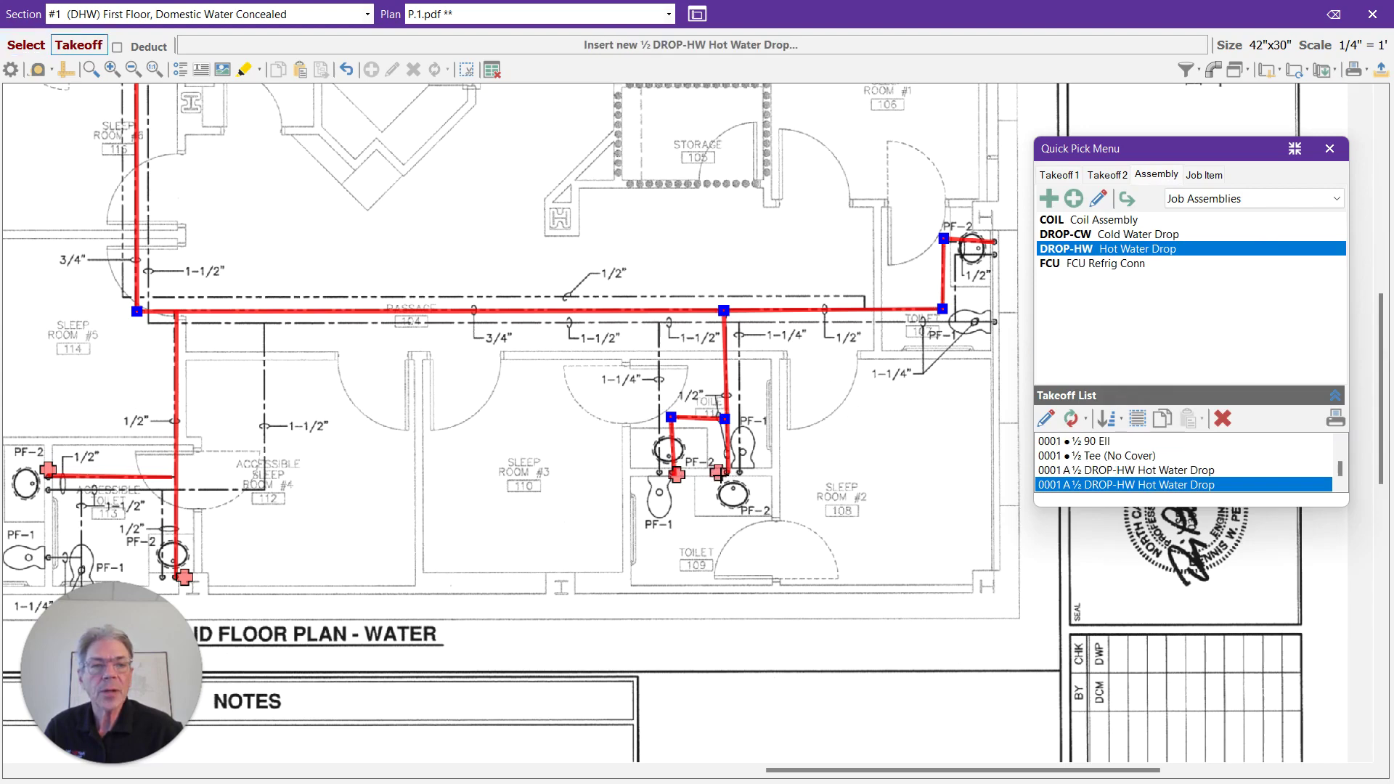
left_click(998, 237)
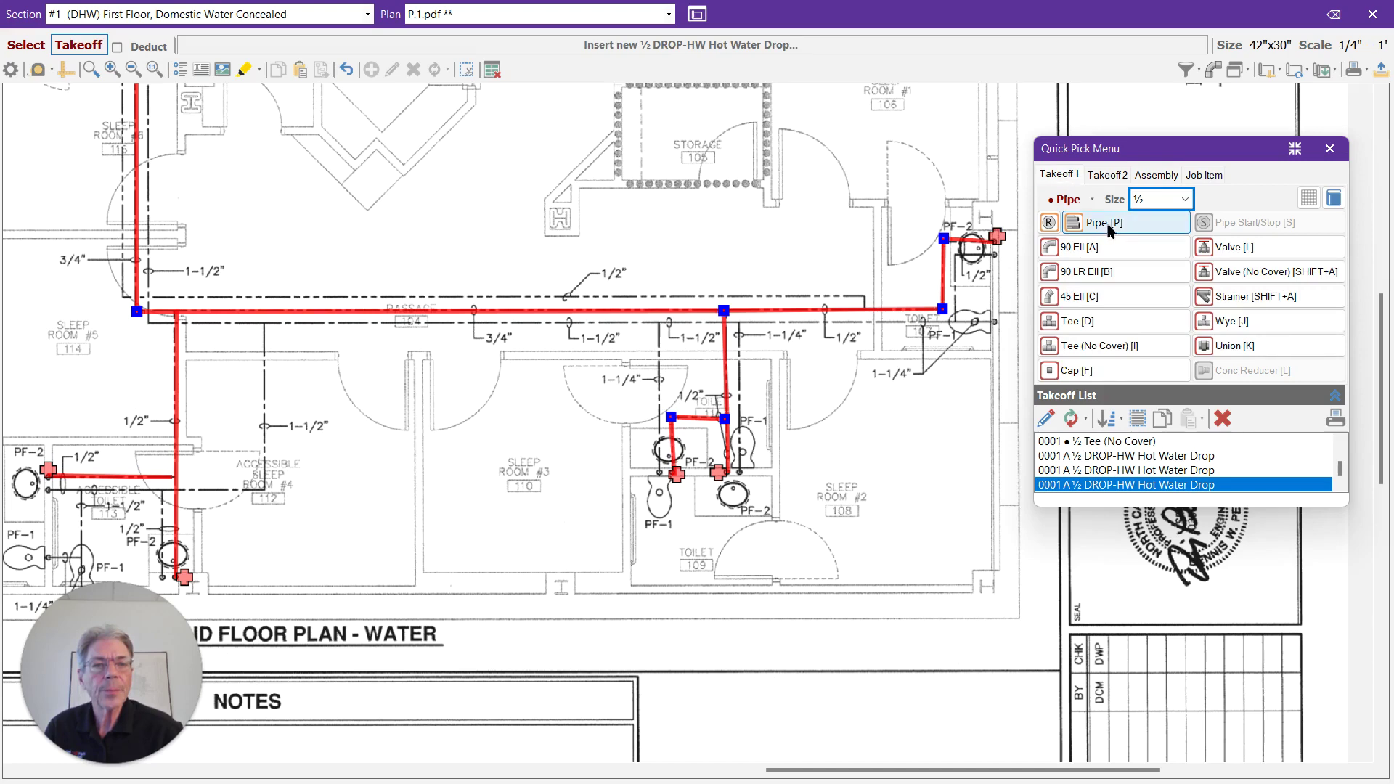
Take off the ½ line parallel to the passage main, about 1 ft and 38 ft, with a ½ 90 Ell at its corner near Sleep Room #1's toilet
left_click(1089, 247)
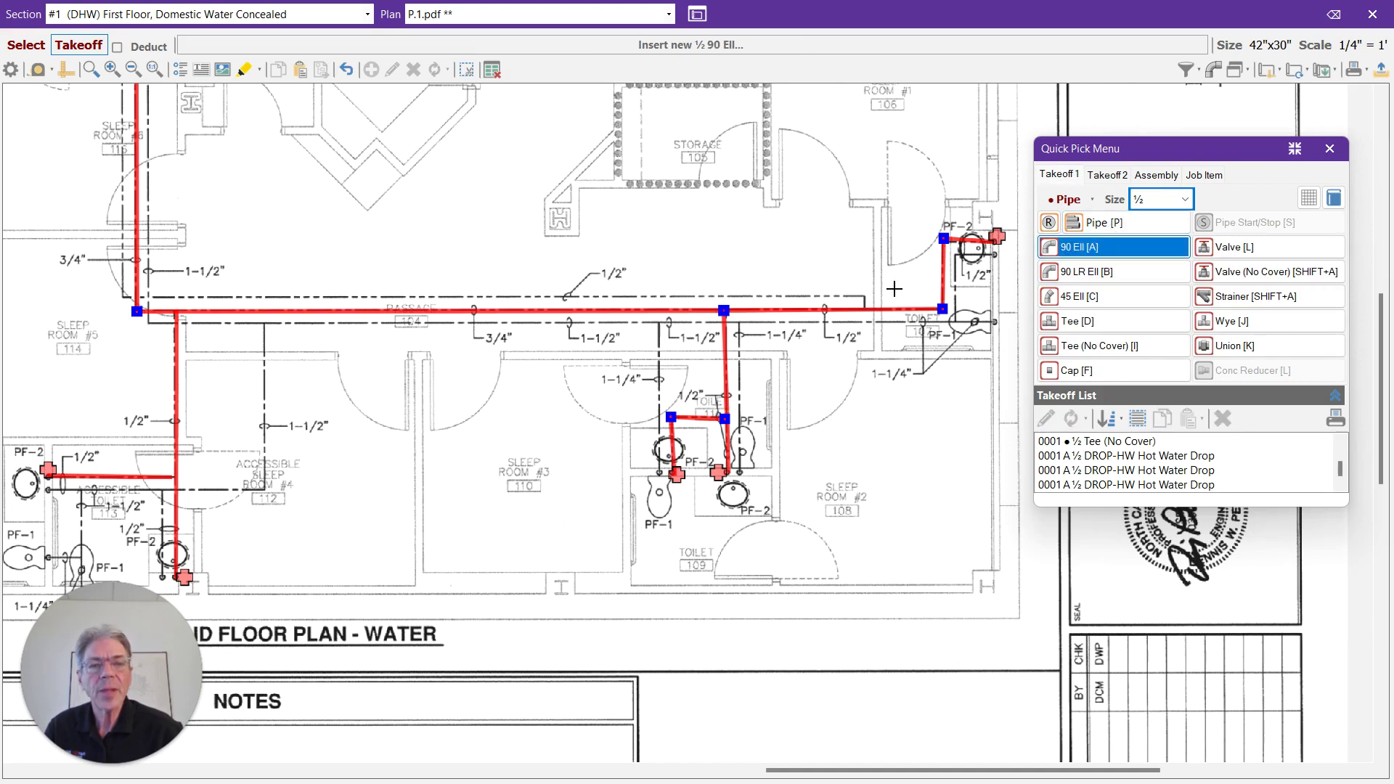
left_click(864, 296)
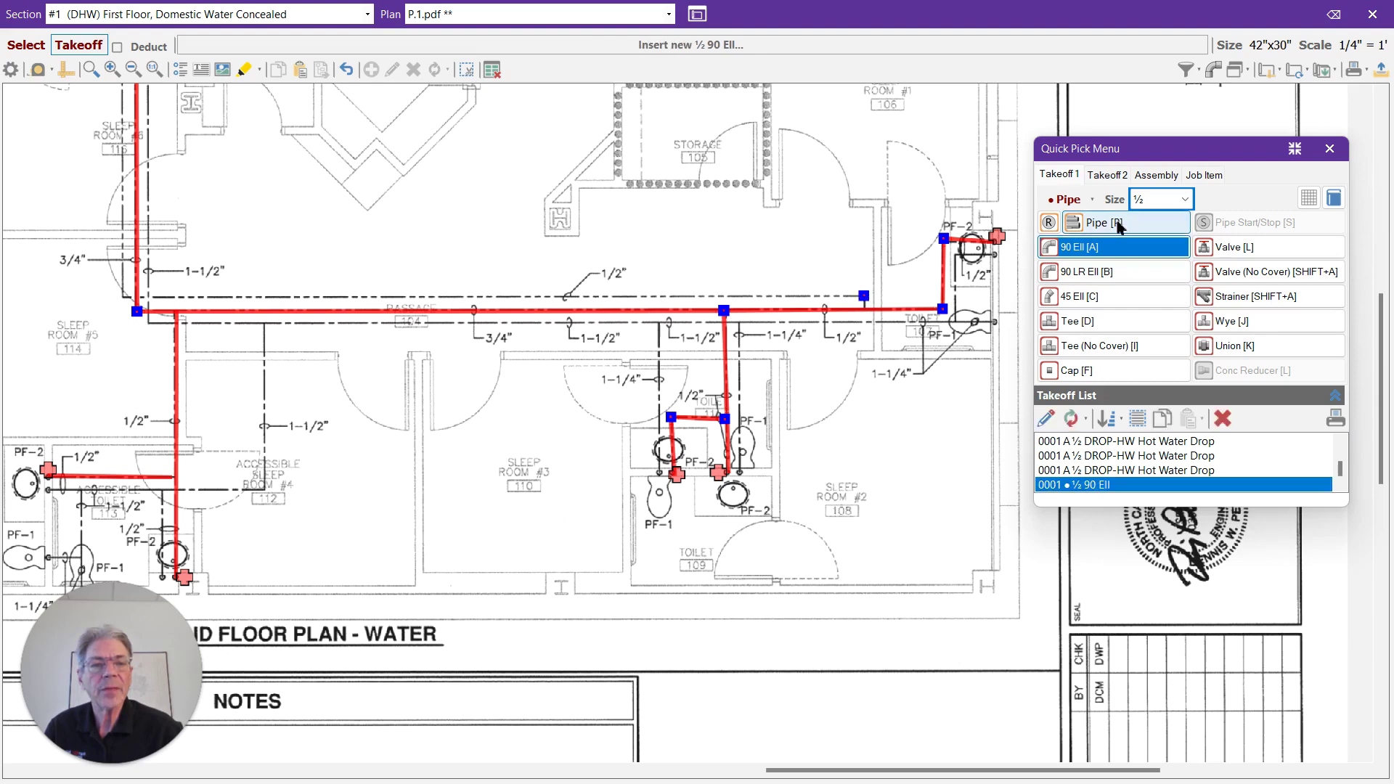
left_click(864, 298)
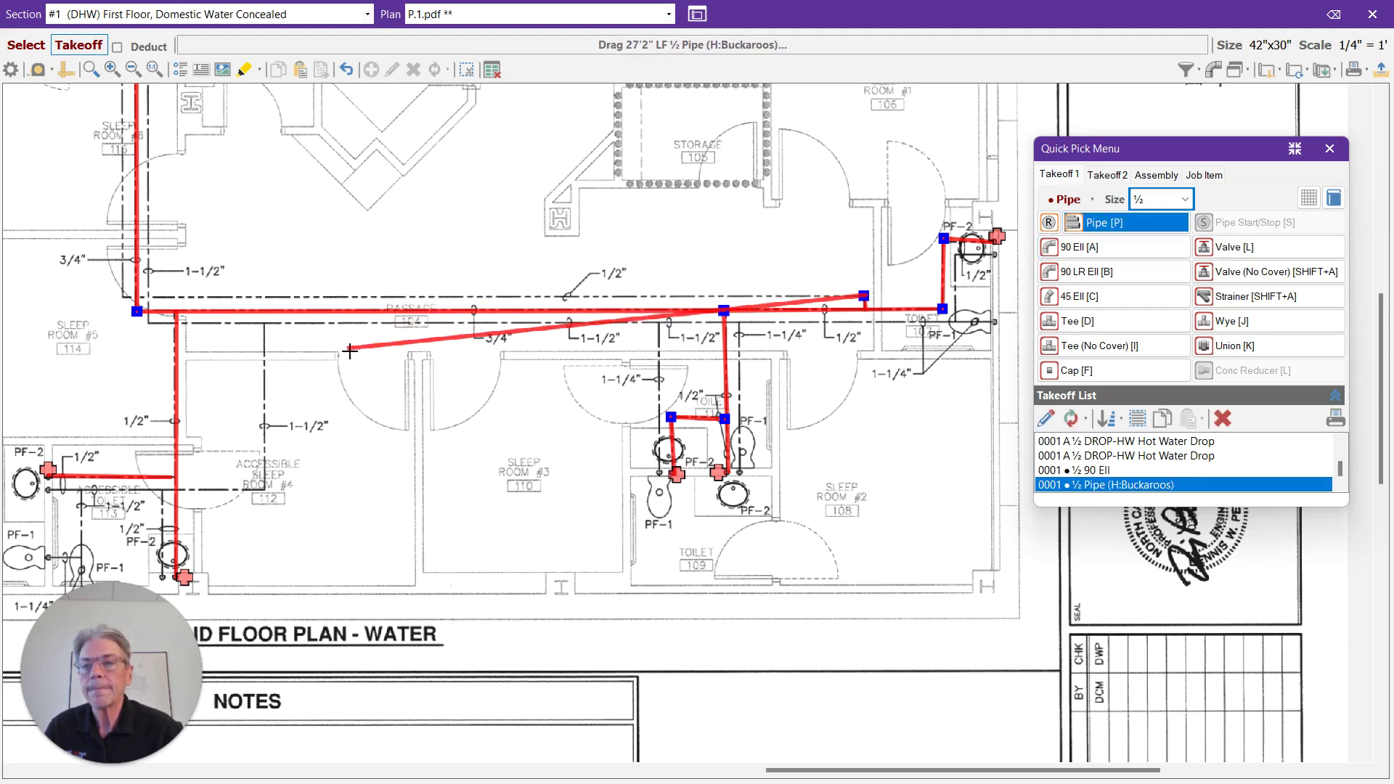
left_click(126, 298)
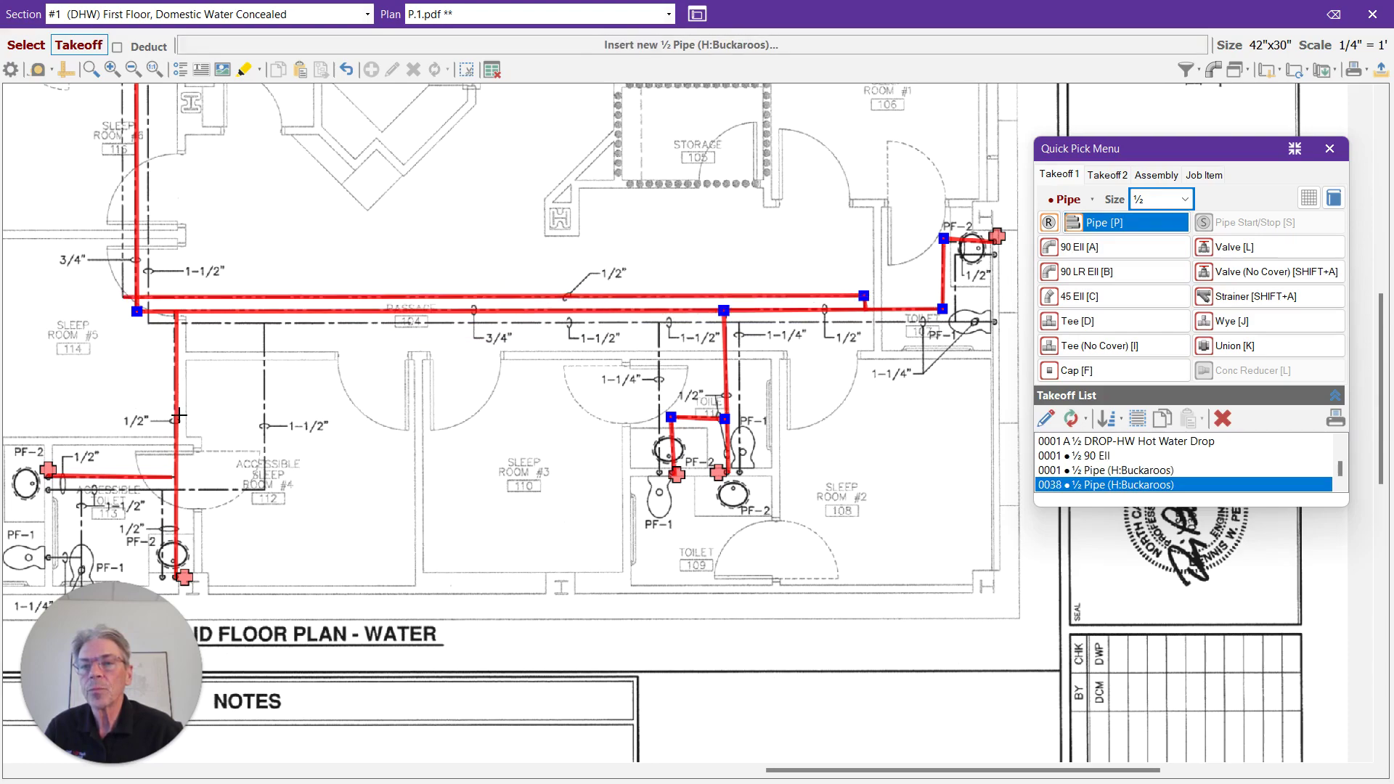
Continue the ½ line about 27 ft from the passage corner to the existing connection point, with a ½ 90 Ell at the corner by Sleep Room #5
left_click_drag(179, 416, 683, 655)
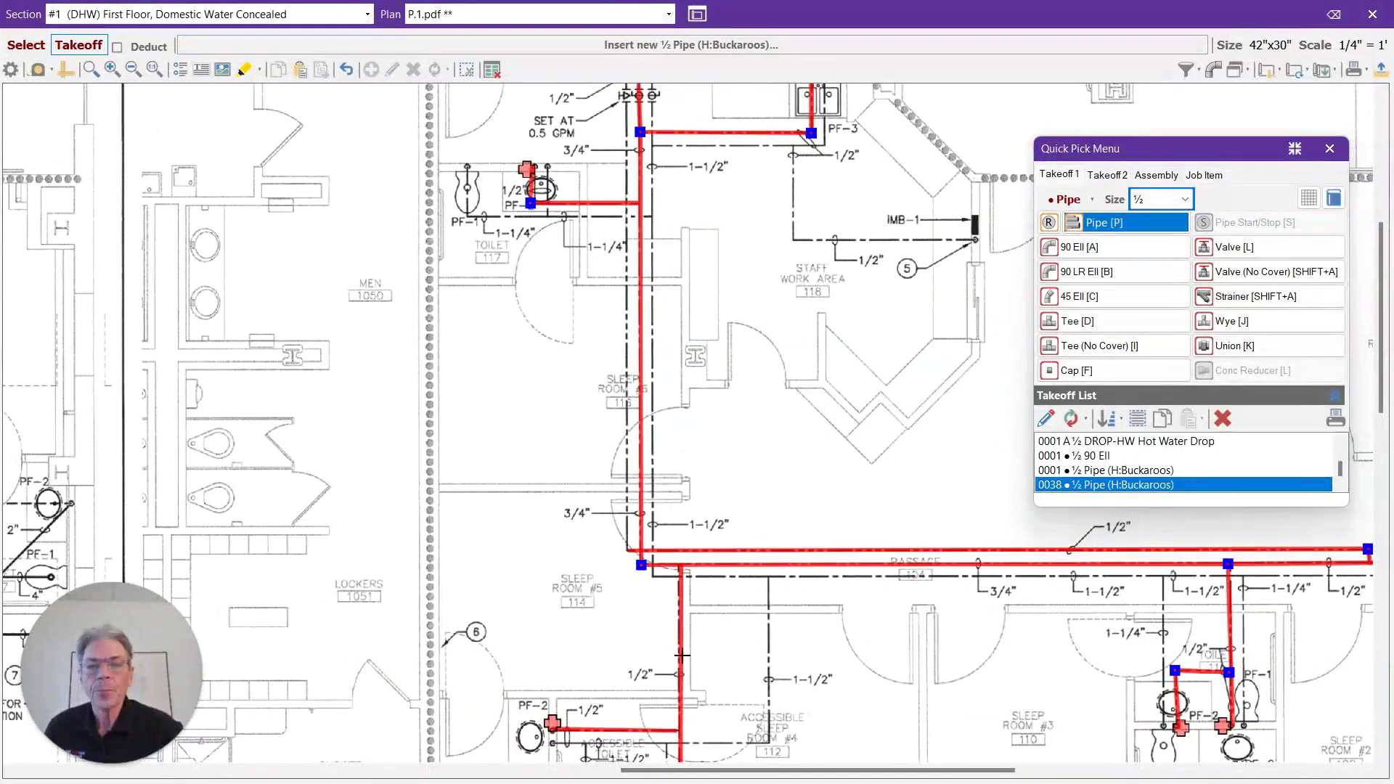
left_click(629, 557)
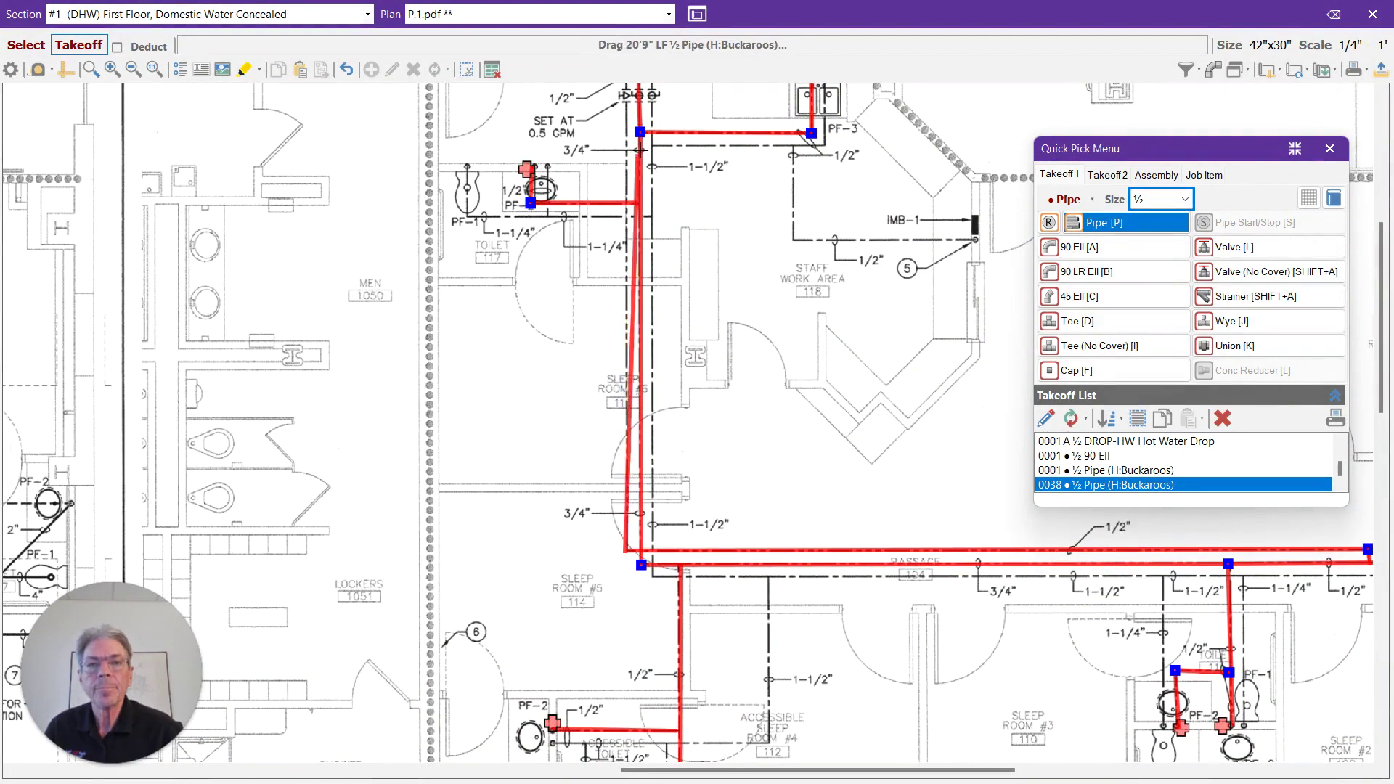
scroll(618, 146, "up", 3)
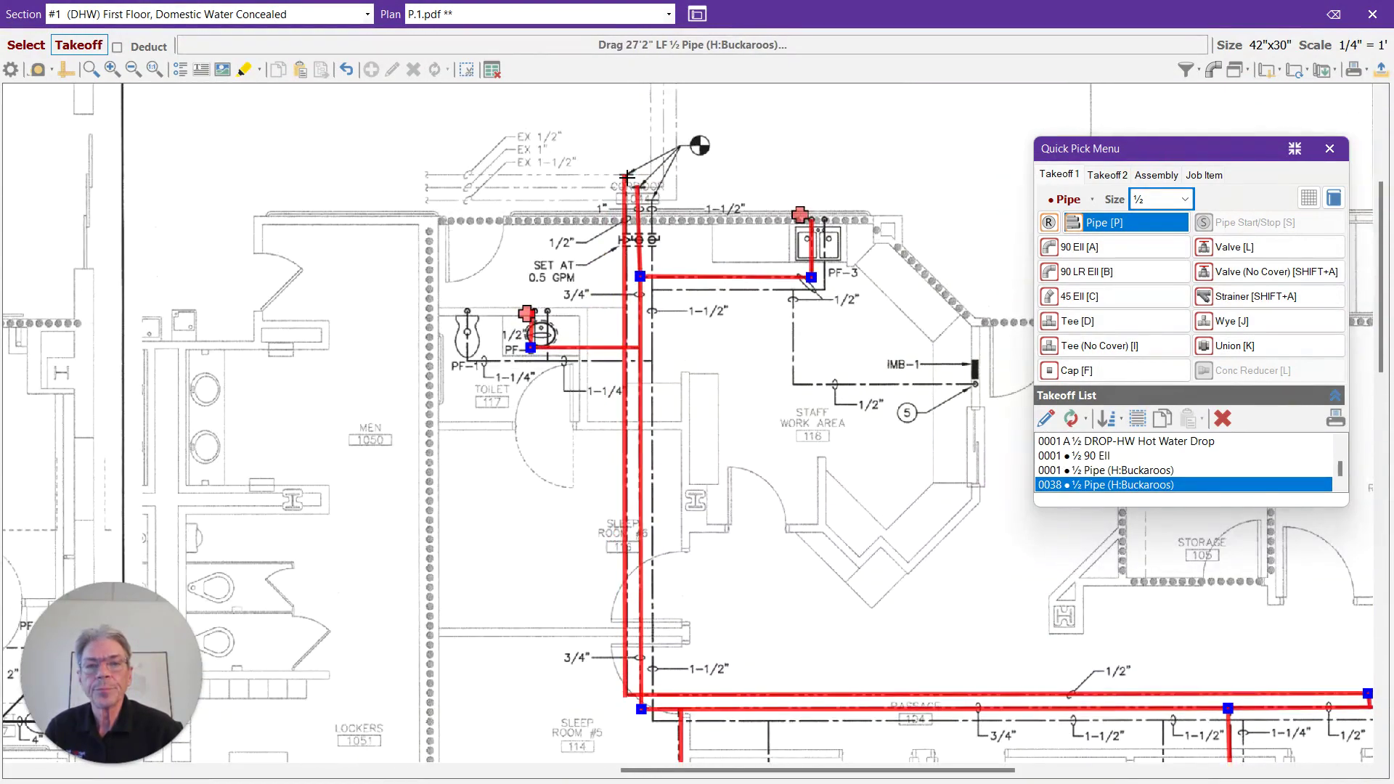
left_click(626, 175)
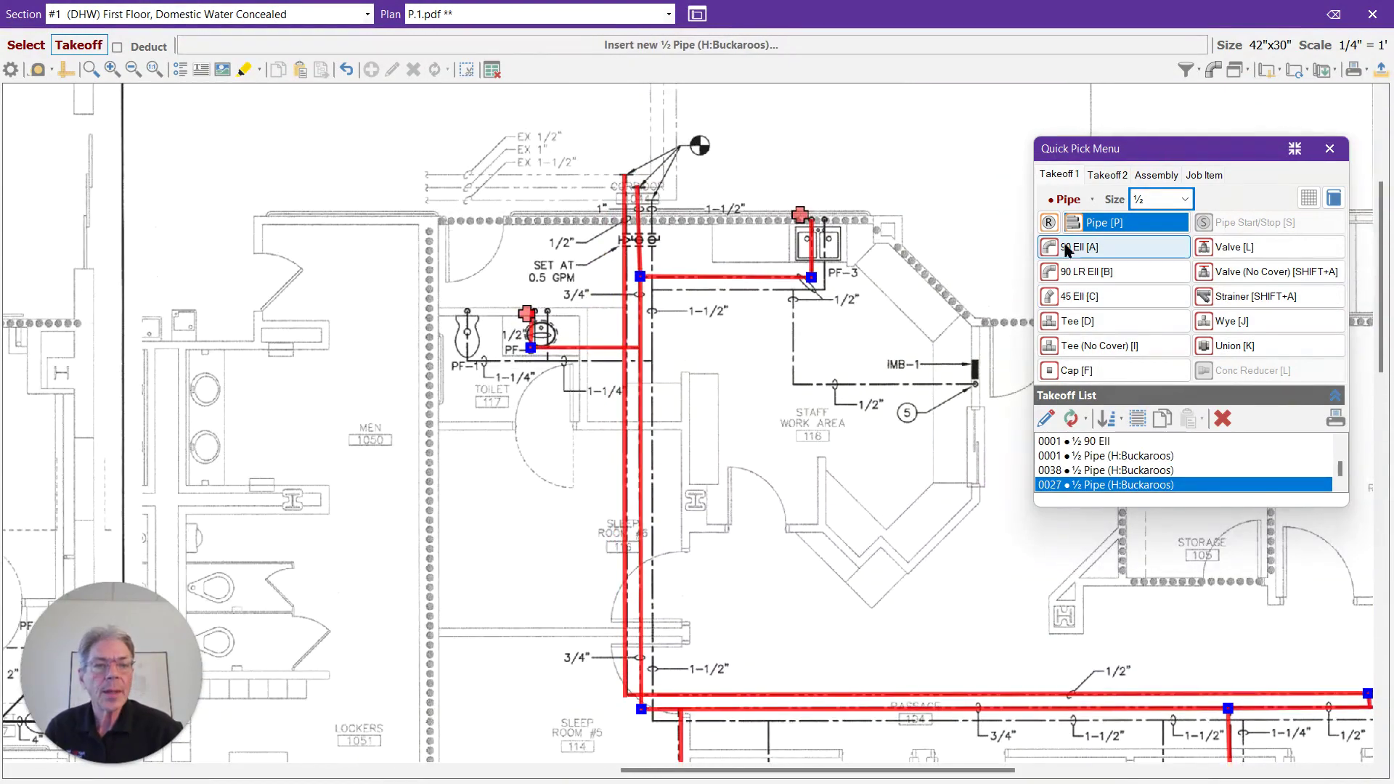
left_click(1068, 250)
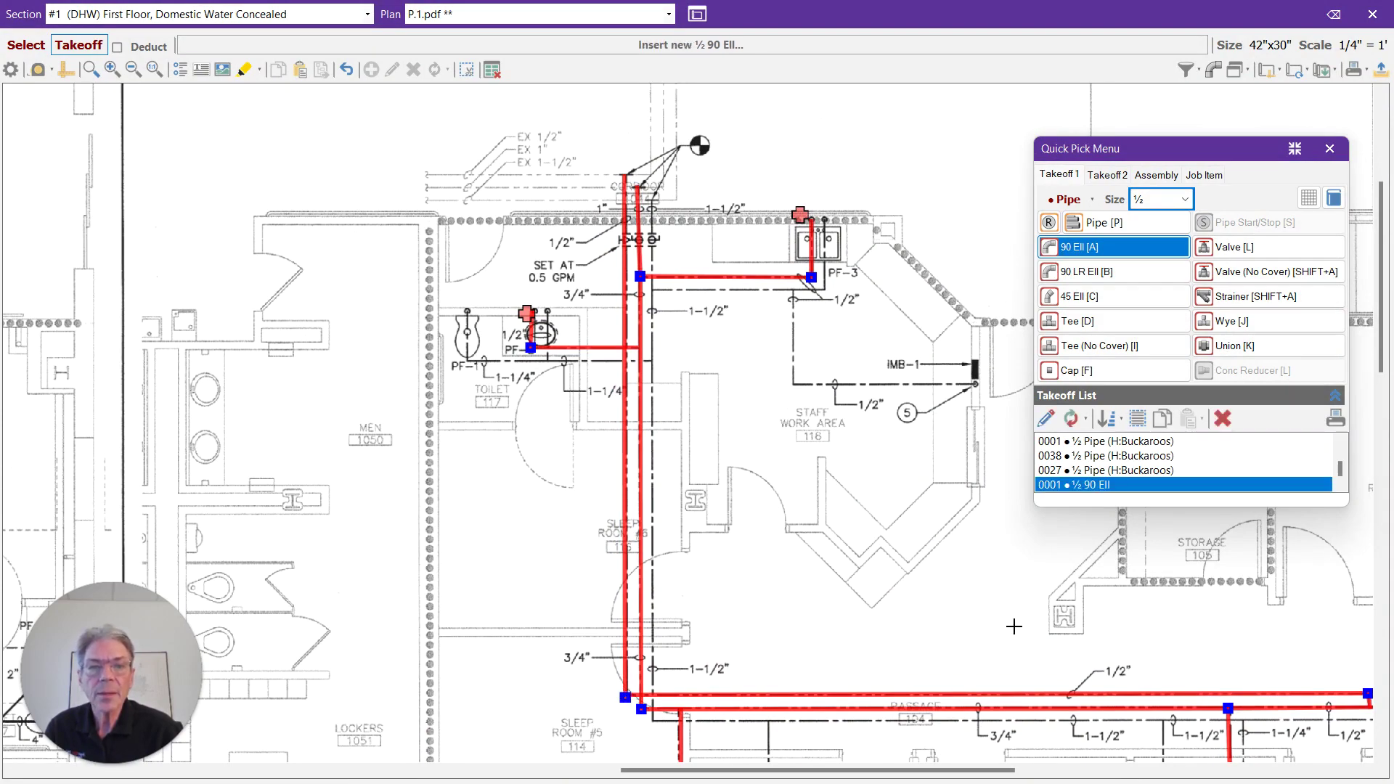
Place a ½ Tee (No Cover) where the branch splits to the two PF-2 lavatories beside Accessible Sleep Room #4
left_click_drag(1013, 626, 834, 290)
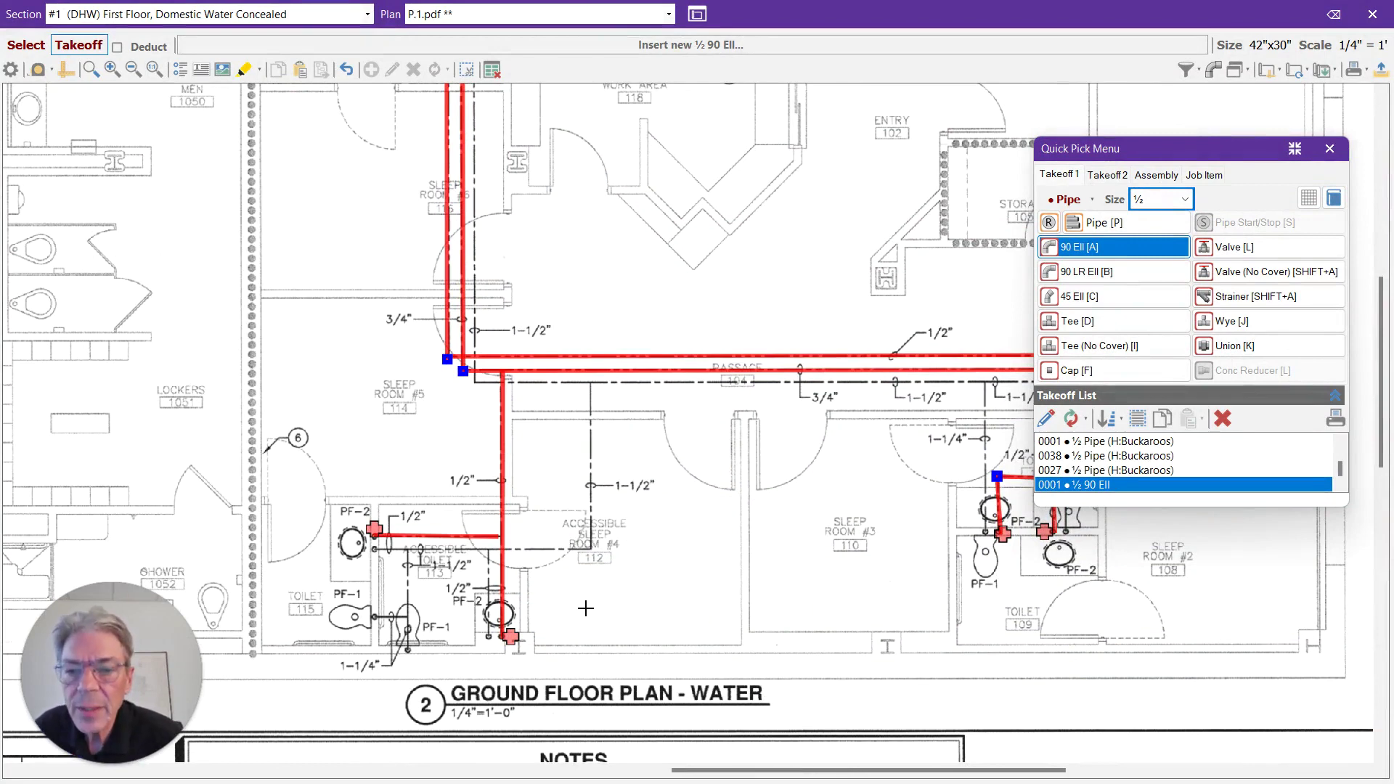
key("i")
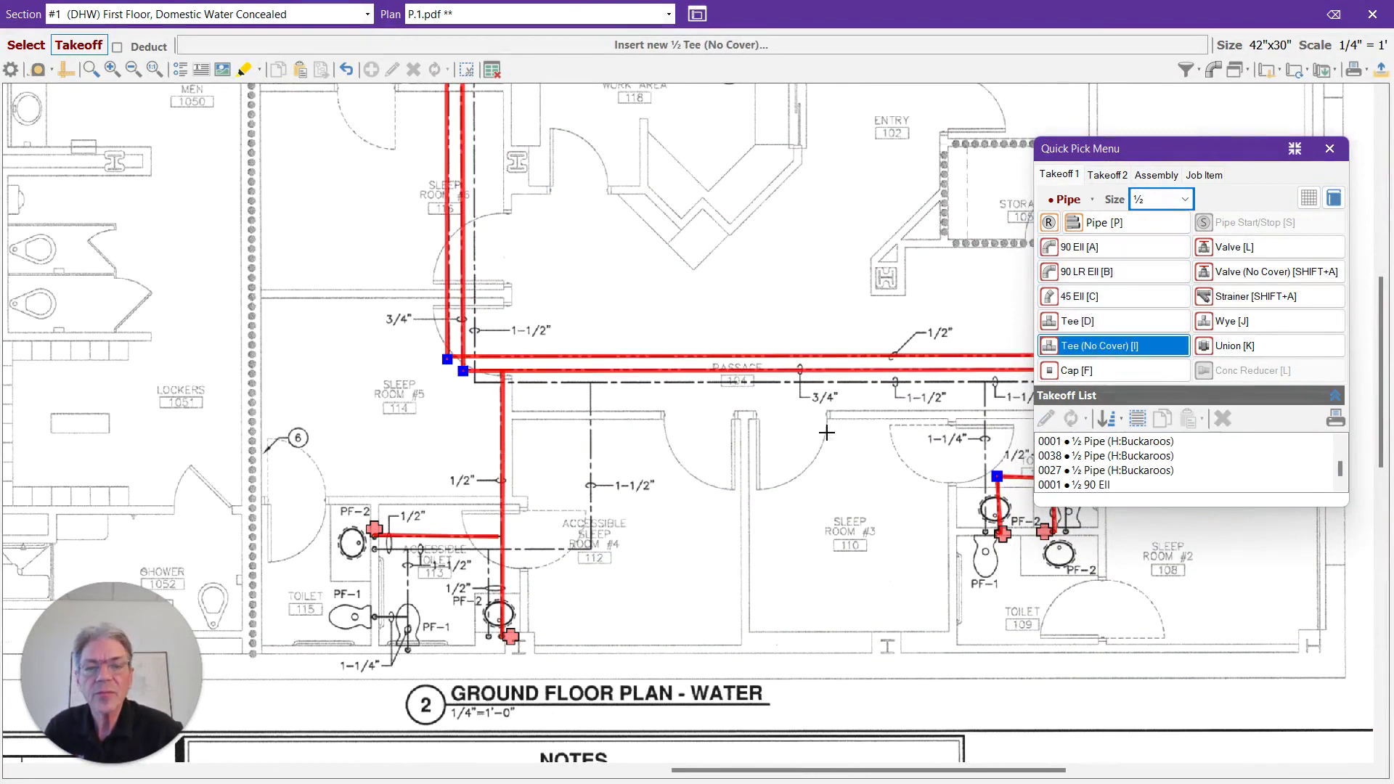
left_click(506, 539)
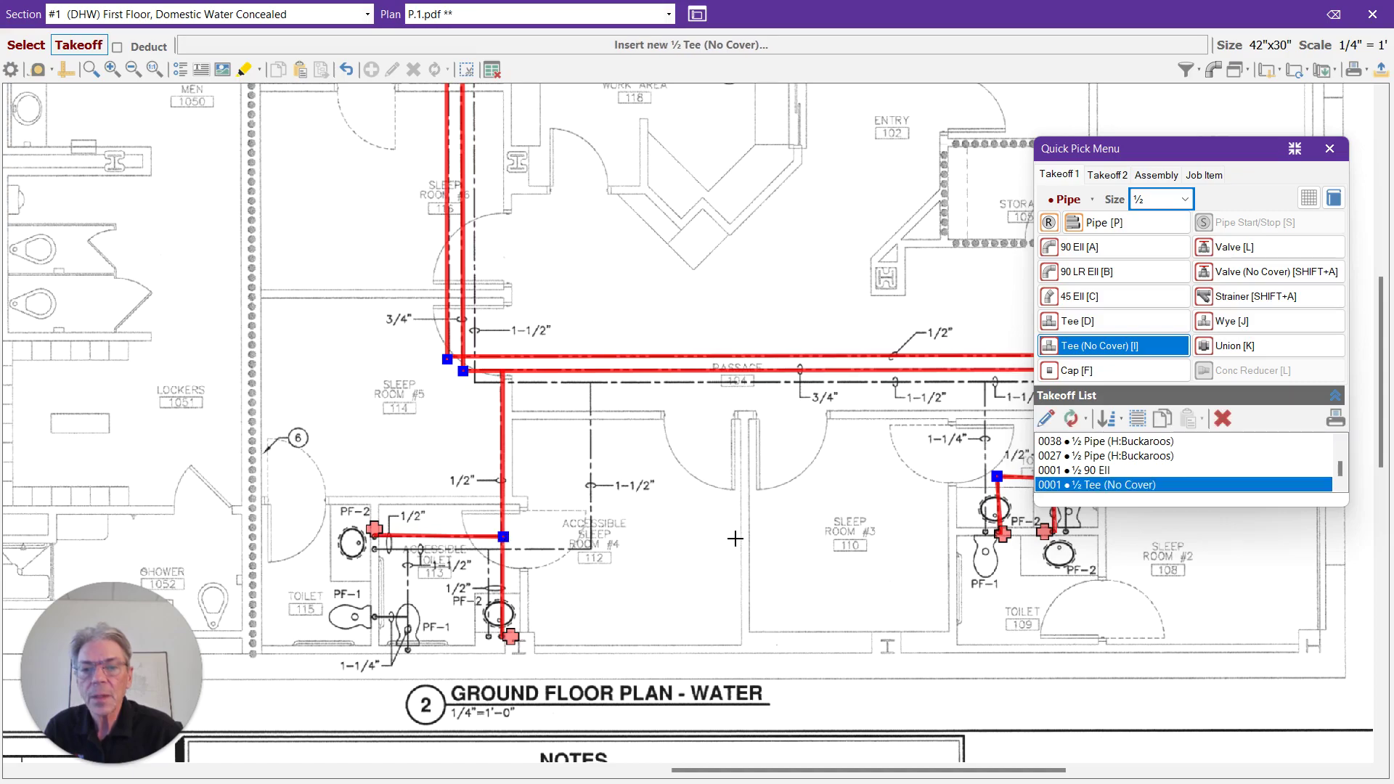
scroll(734, 498, "down", 4)
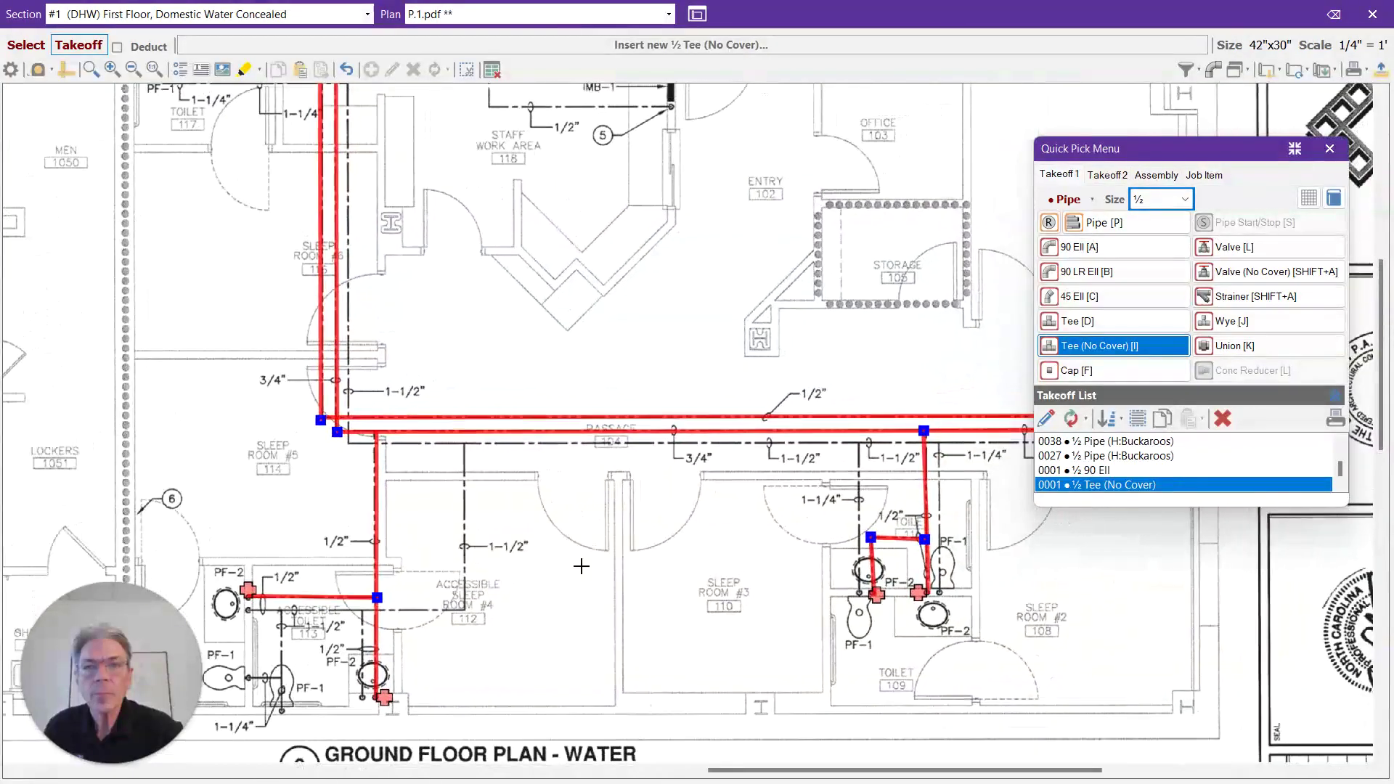
left_click_drag(570, 570, 503, 507)
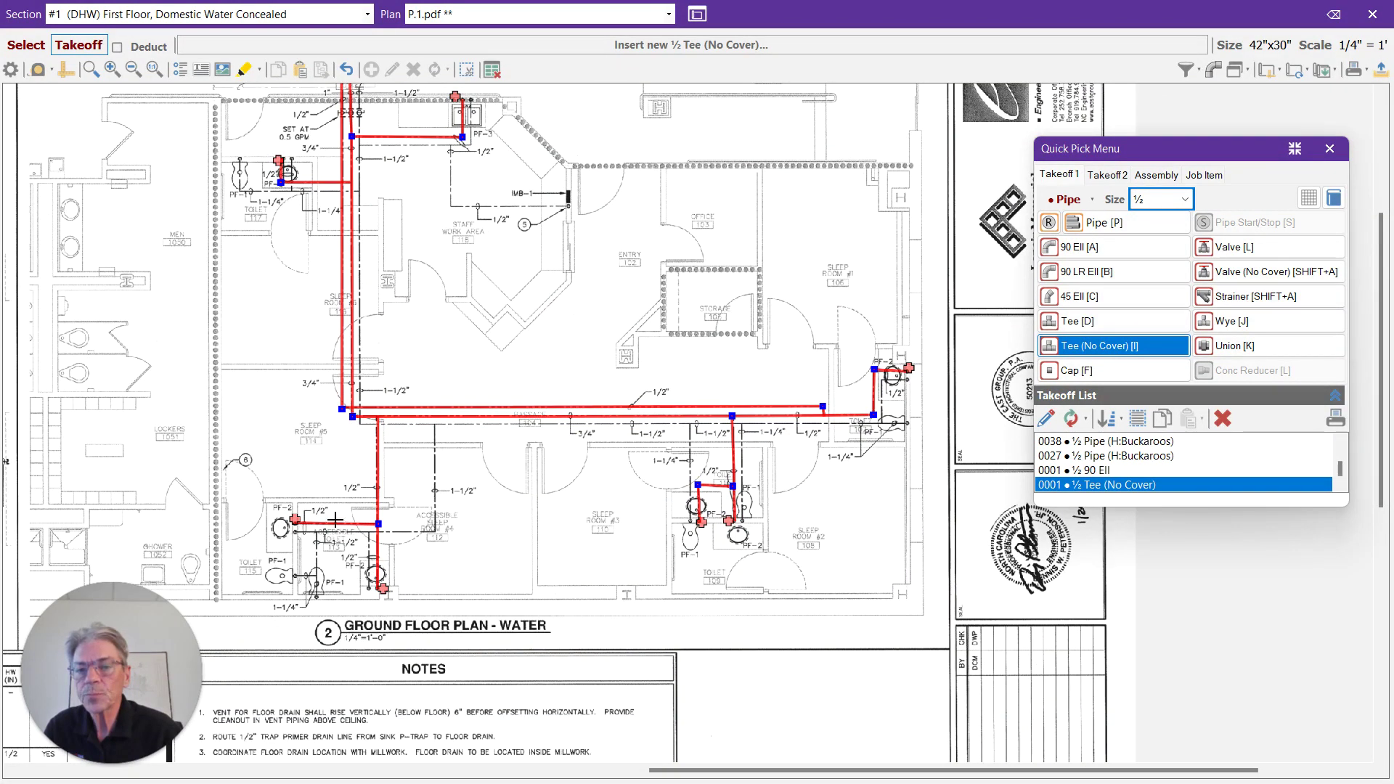
left_click_drag(407, 330, 426, 406)
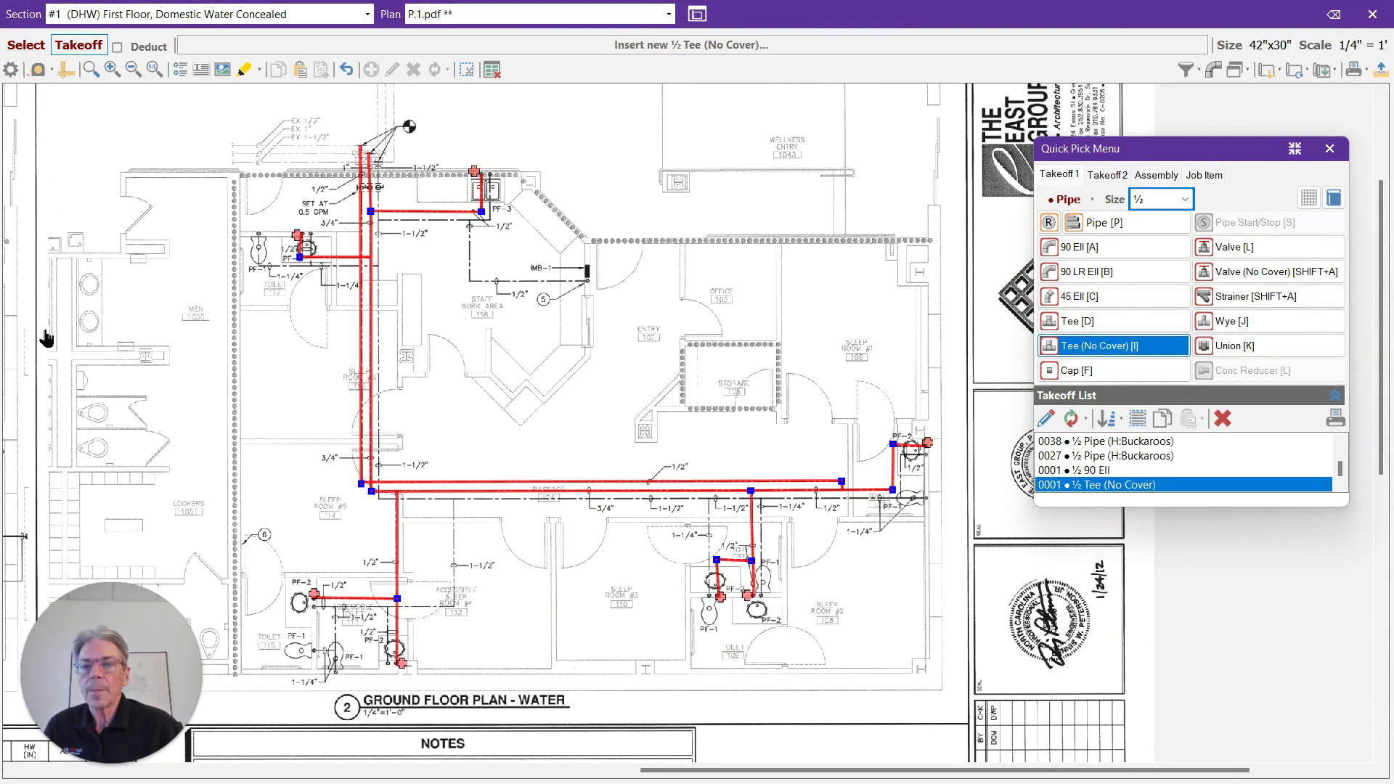
key("Escape")
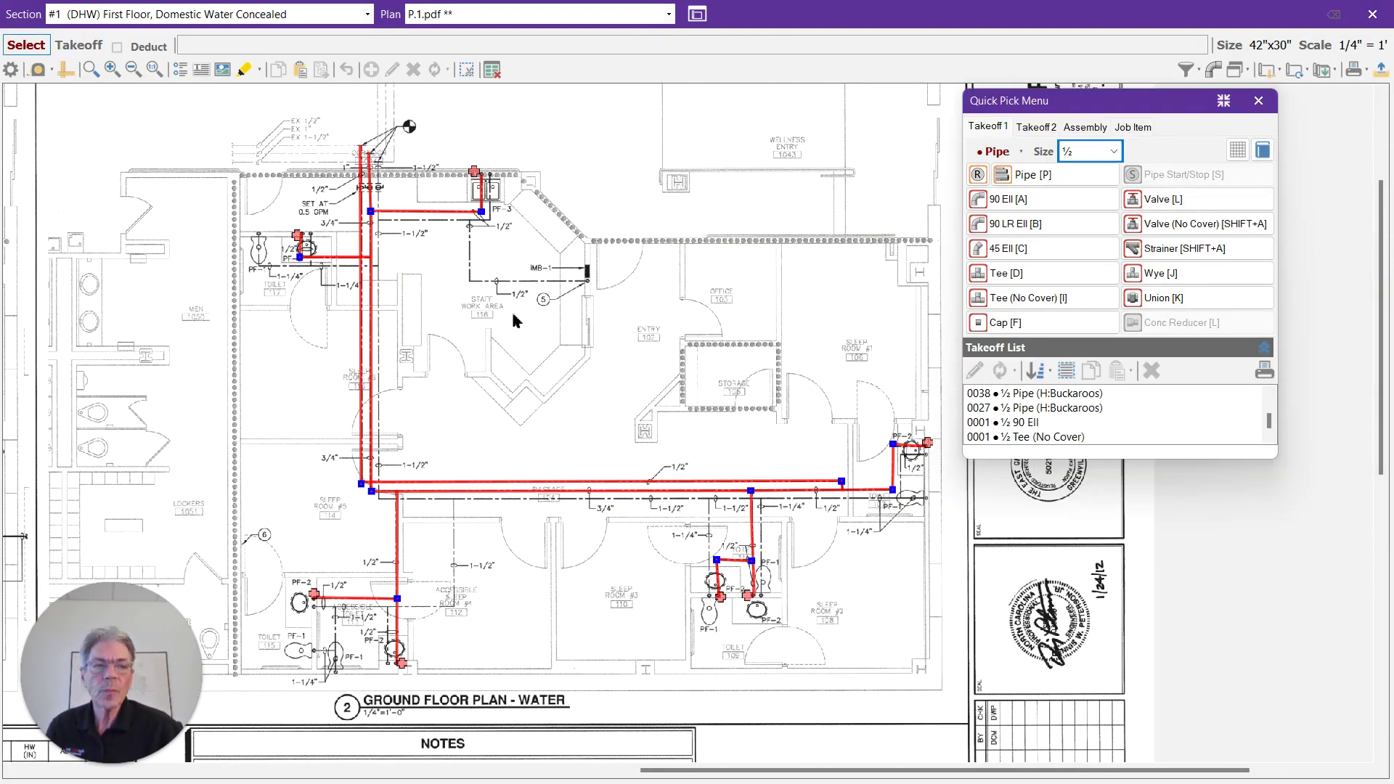
Display the takeoffs of all sections on the plan, and close the plan takeoff to return to the section list
left_click_drag(1164, 115, 1197, 176)
left_click(1192, 73)
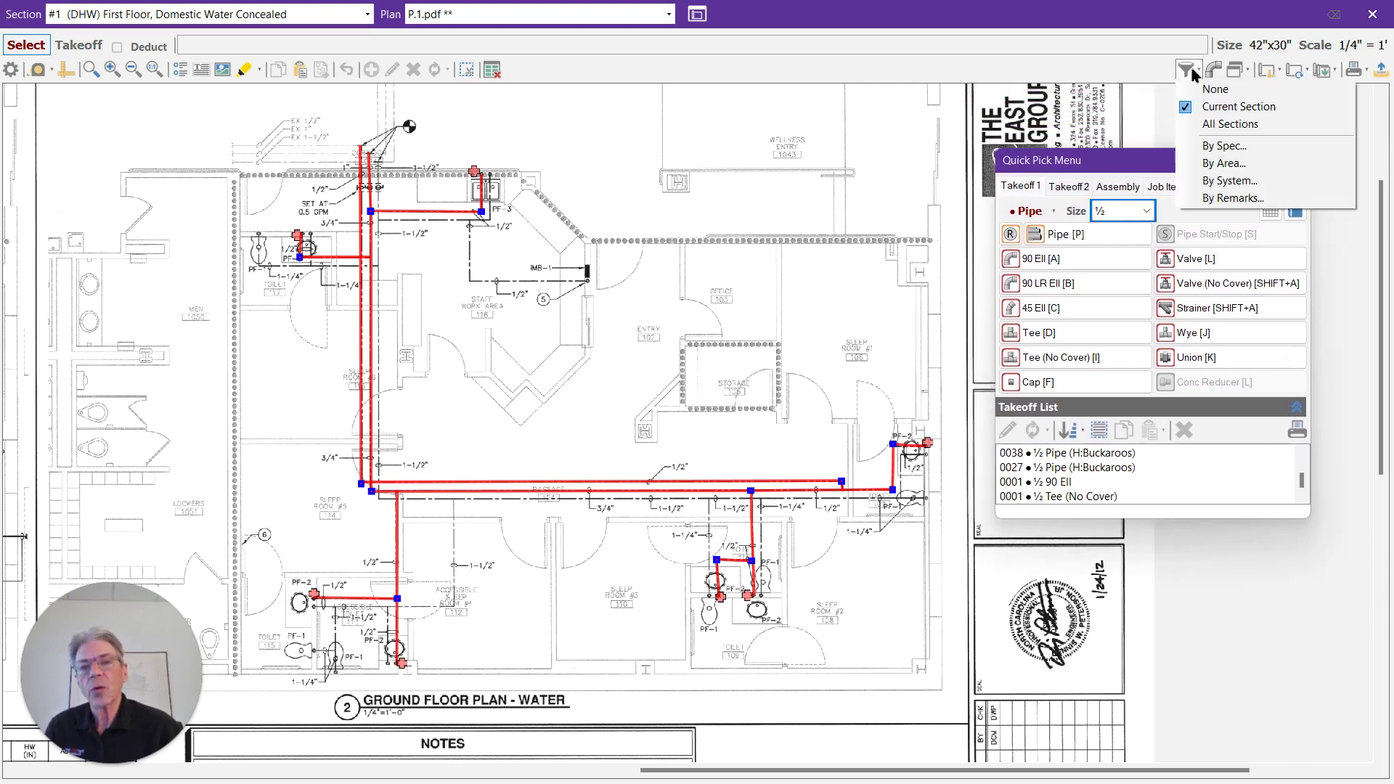
left_click(1198, 124)
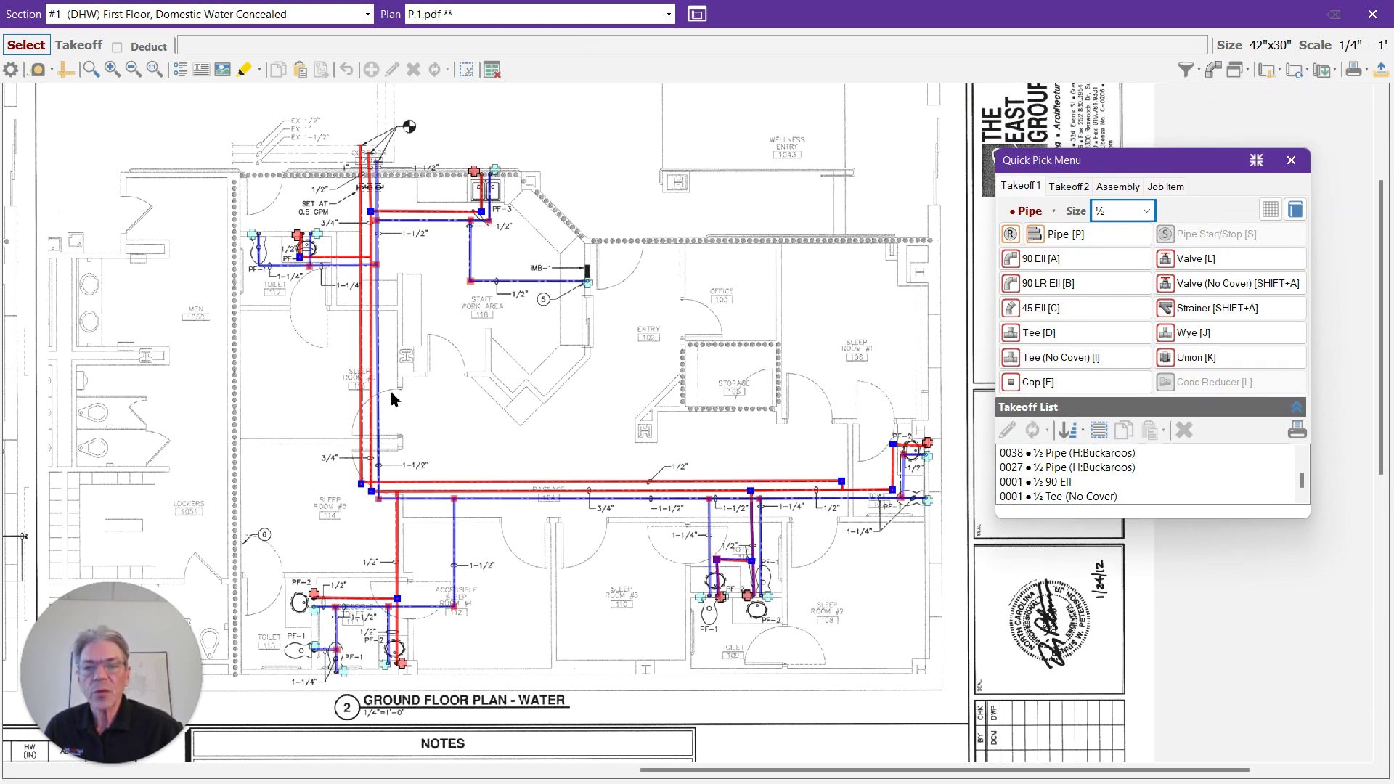
left_click(1372, 14)
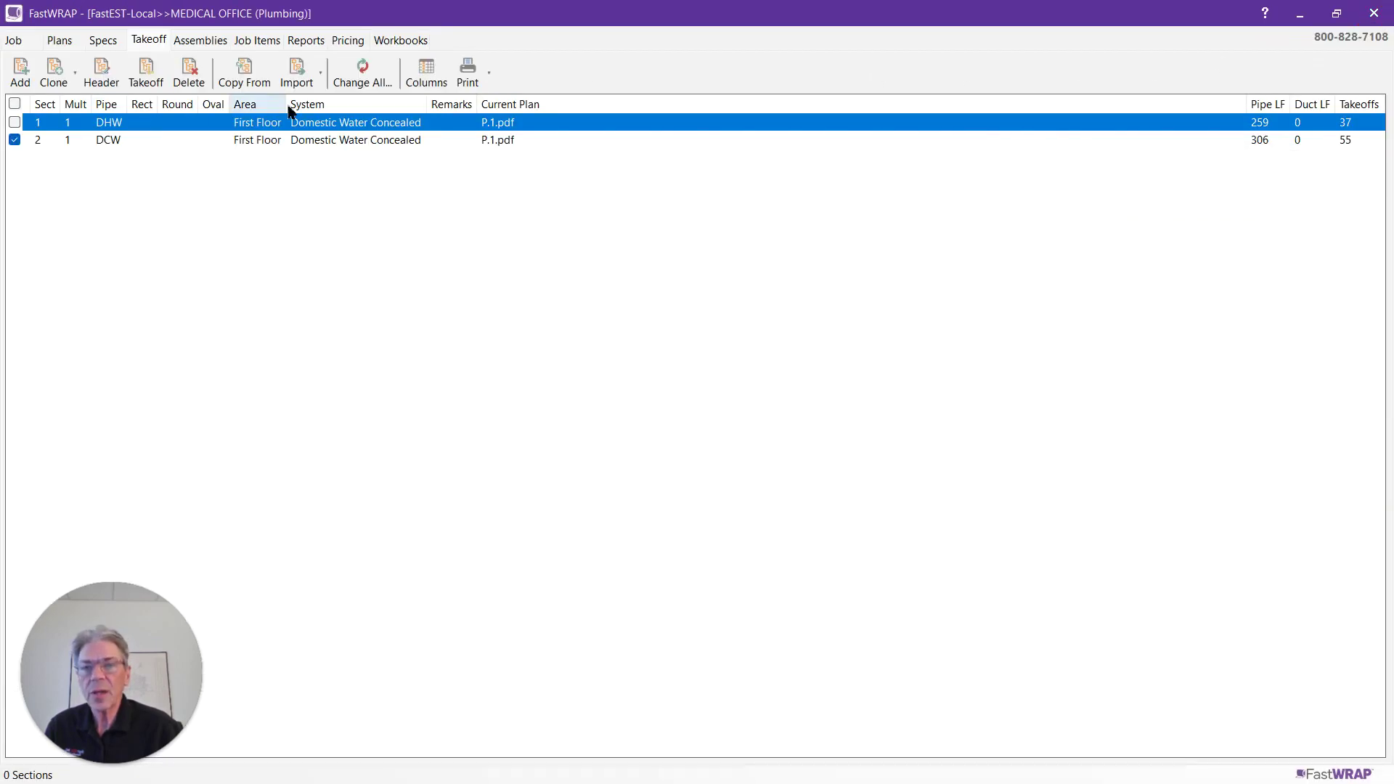
Recalculate the job's reports for all sections
left_click(115, 141)
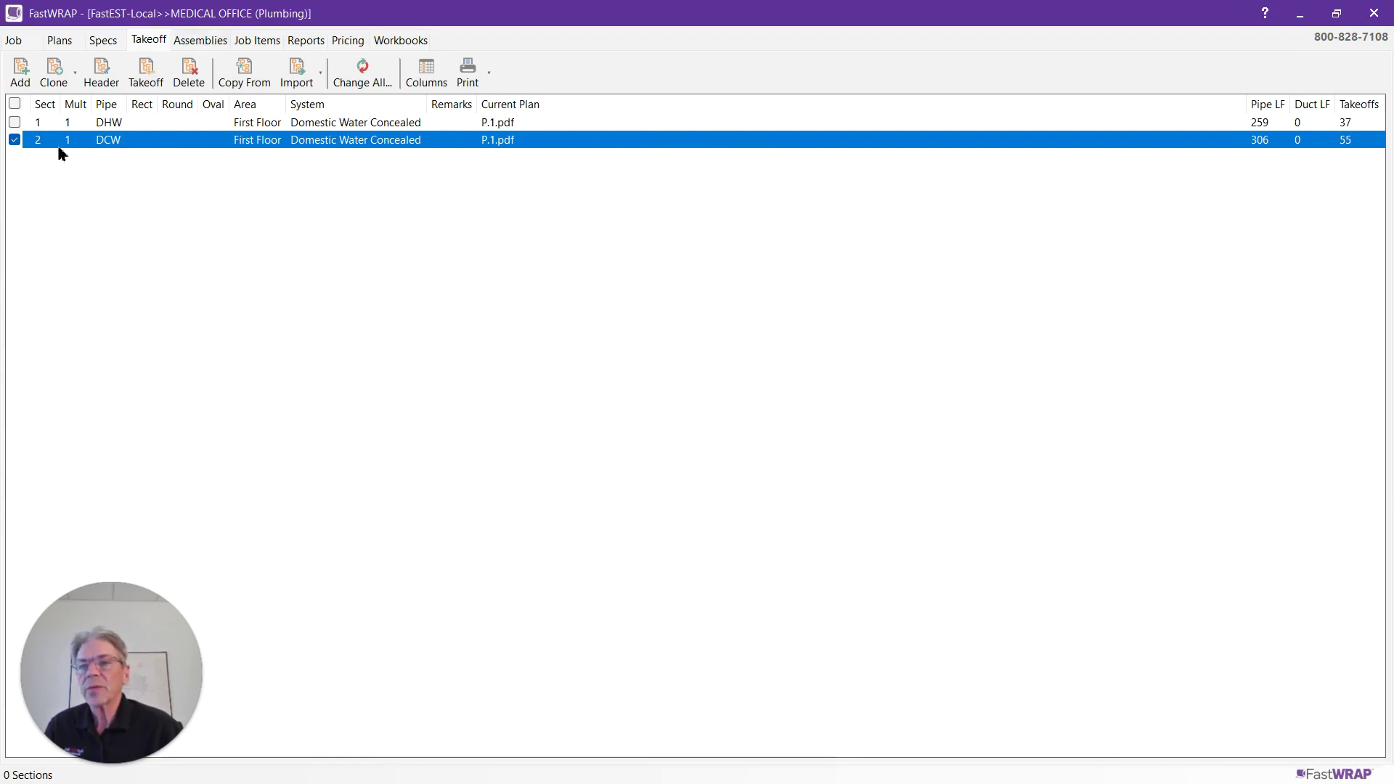
left_click(305, 40)
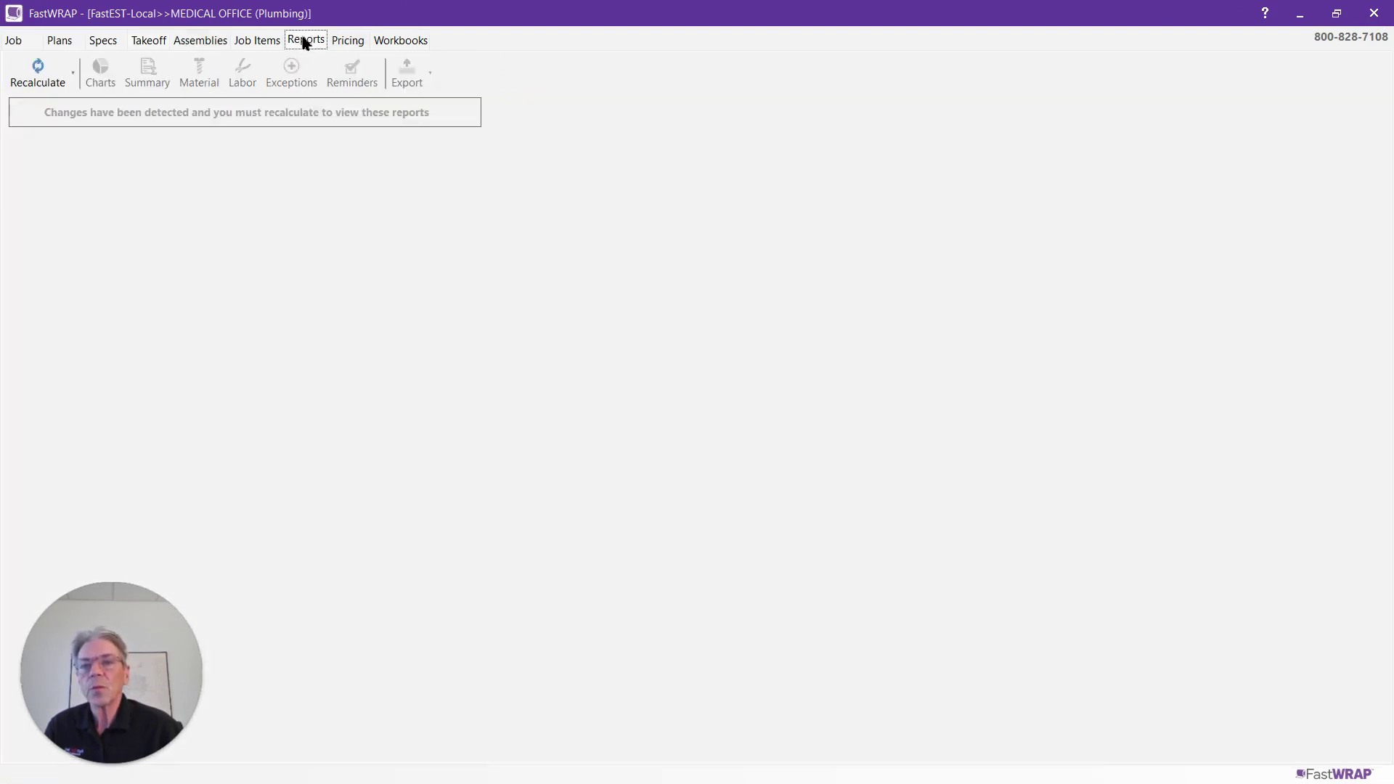
left_click(45, 69)
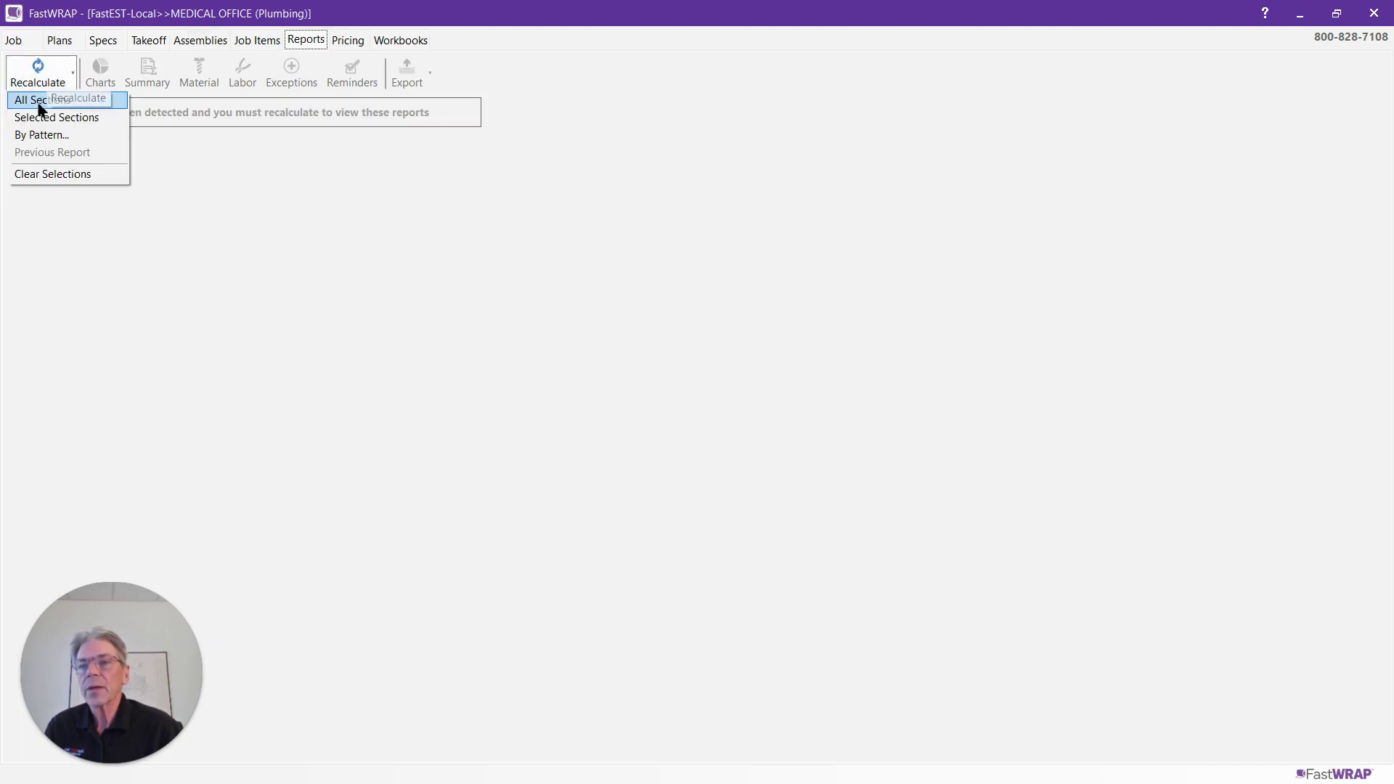
left_click(40, 102)
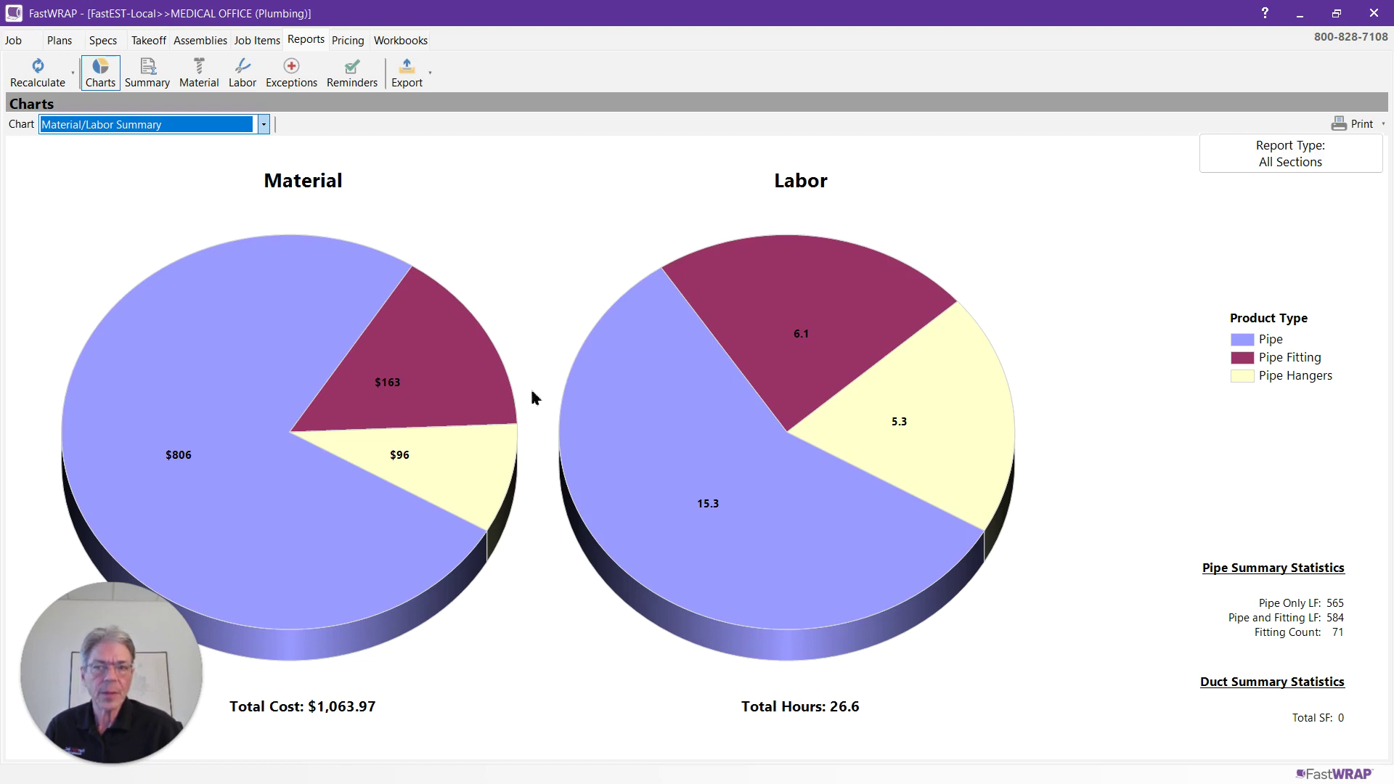
Review the Material report and the DHW and DCW job hours and LF/Day in the Labor report, and save and close the job
mouse_move(682, 333)
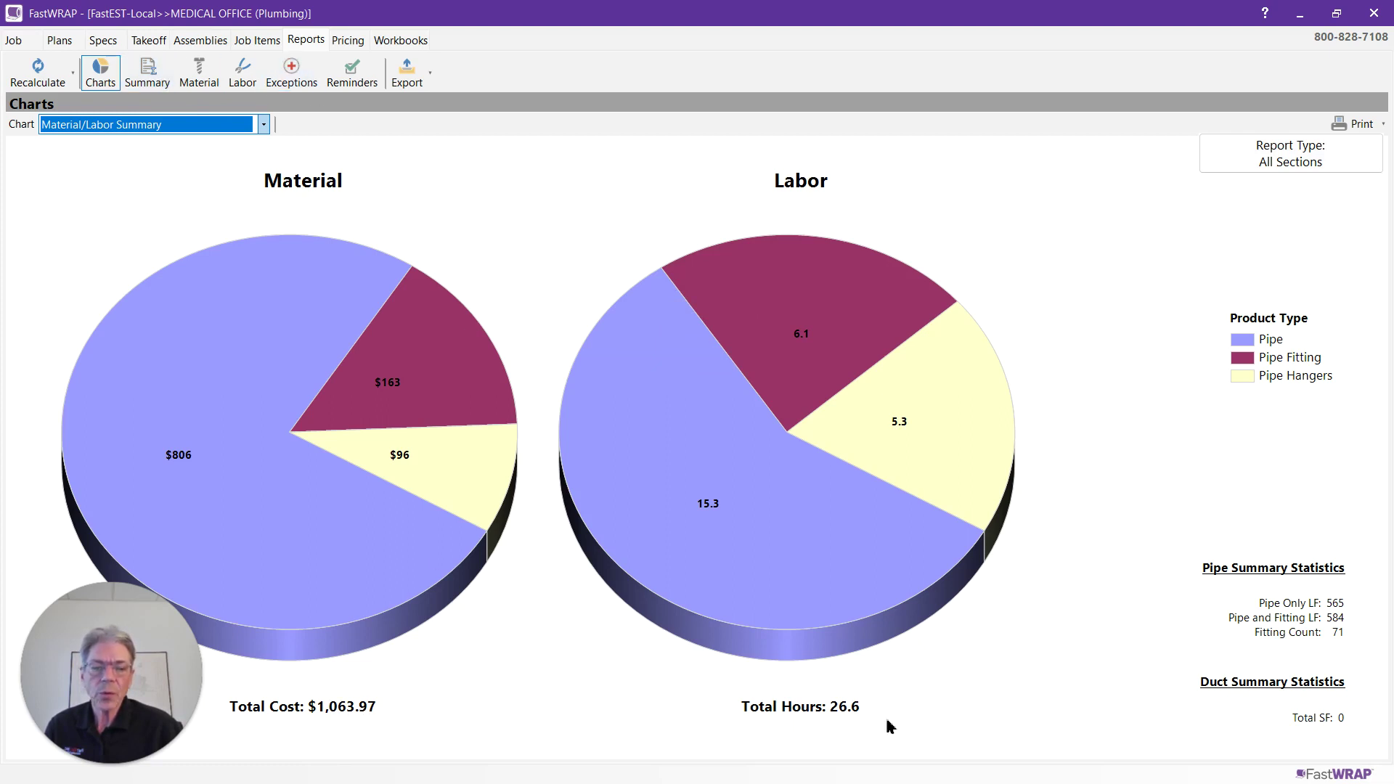
left_click(207, 82)
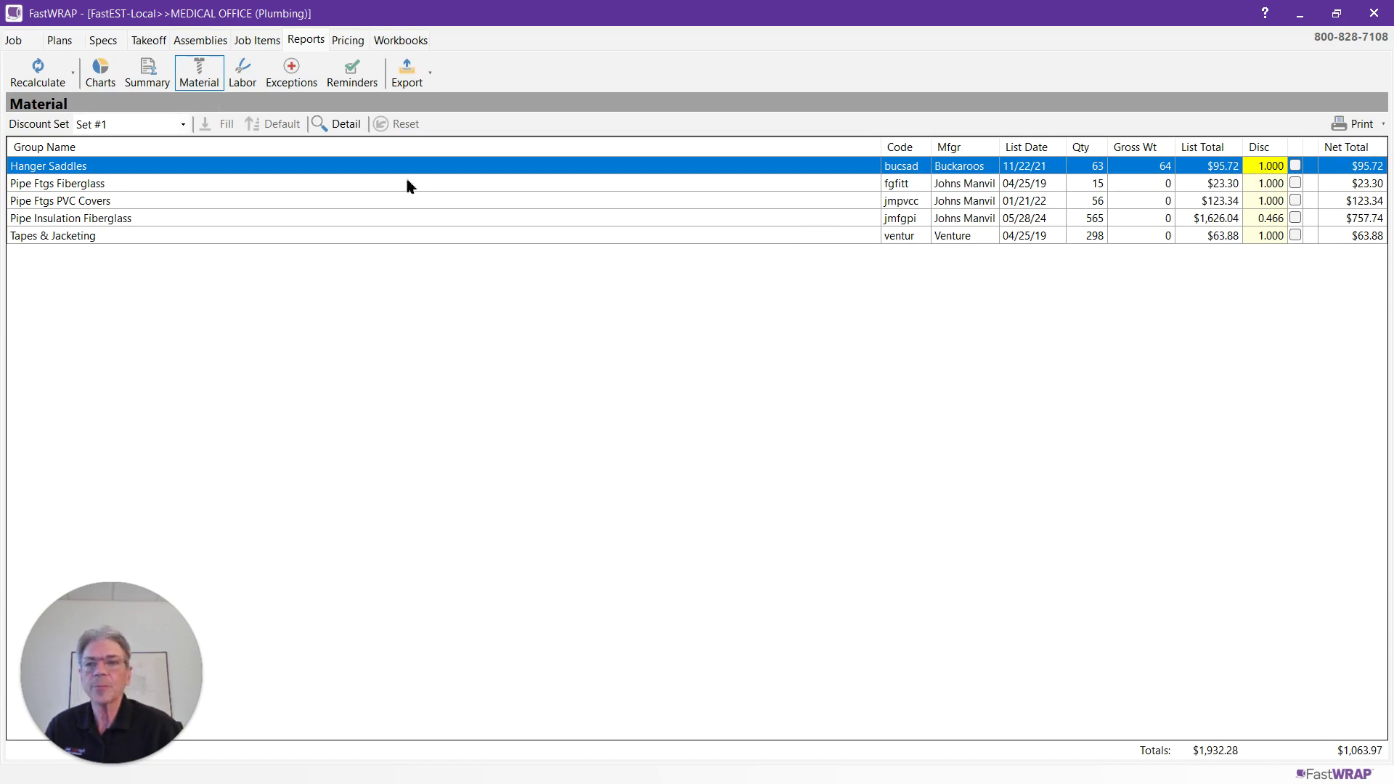
left_click(246, 73)
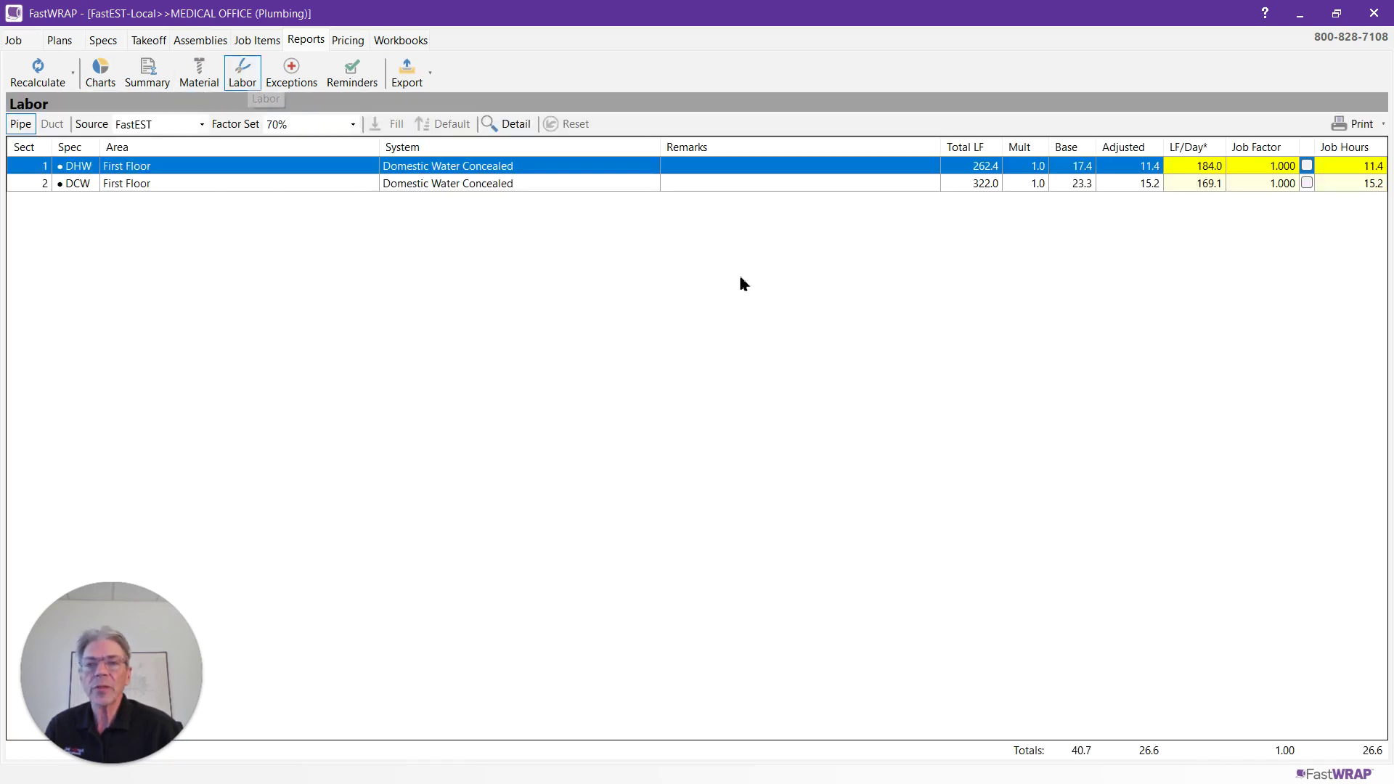
left_click(1372, 187)
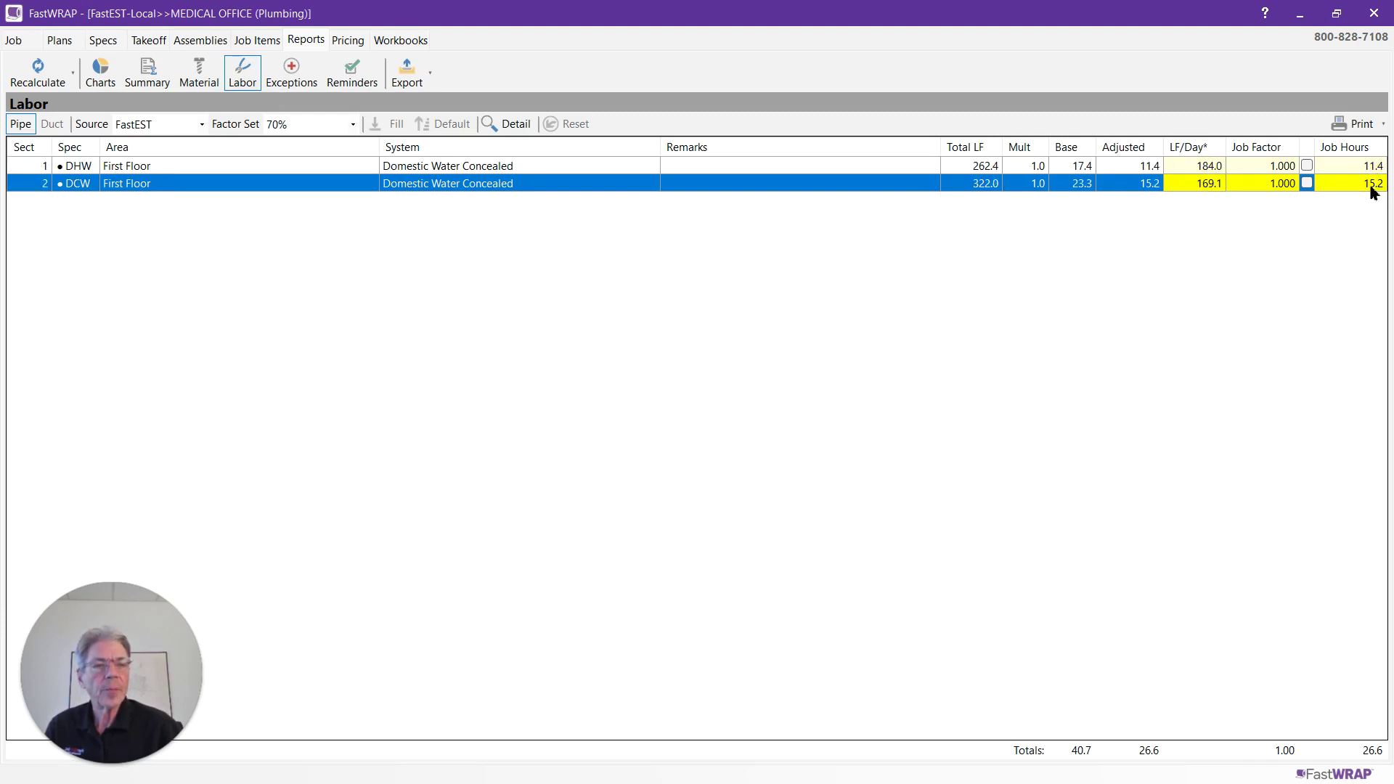
left_click(1218, 167)
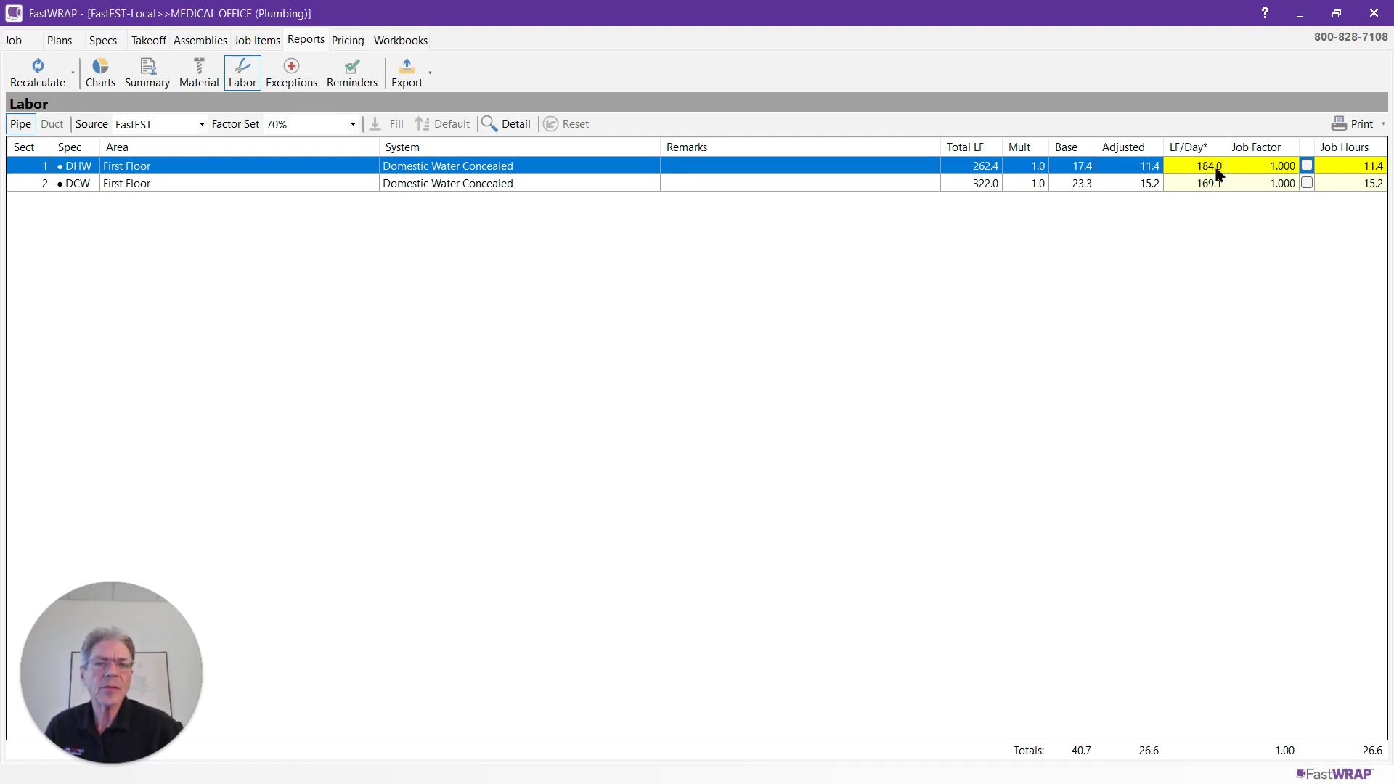
left_click(1214, 186)
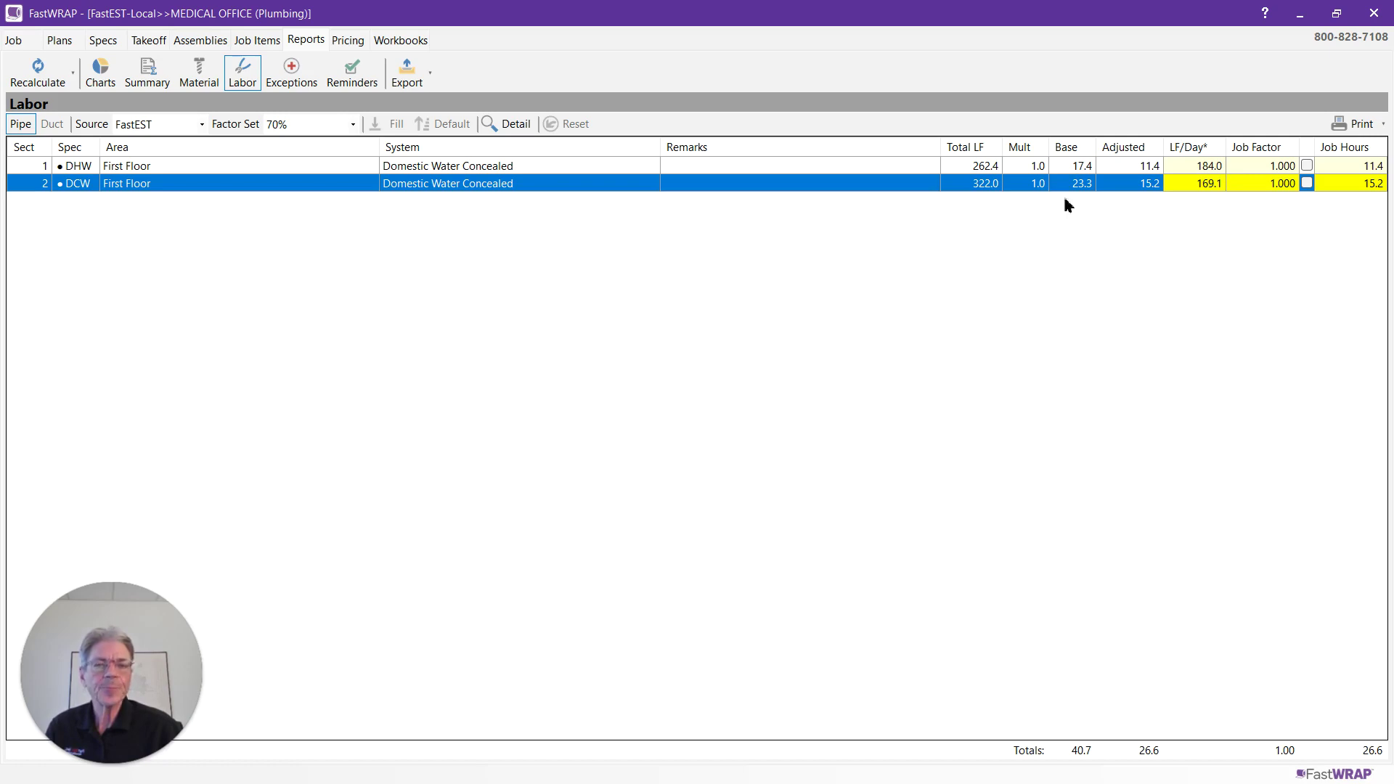
left_click(1374, 17)
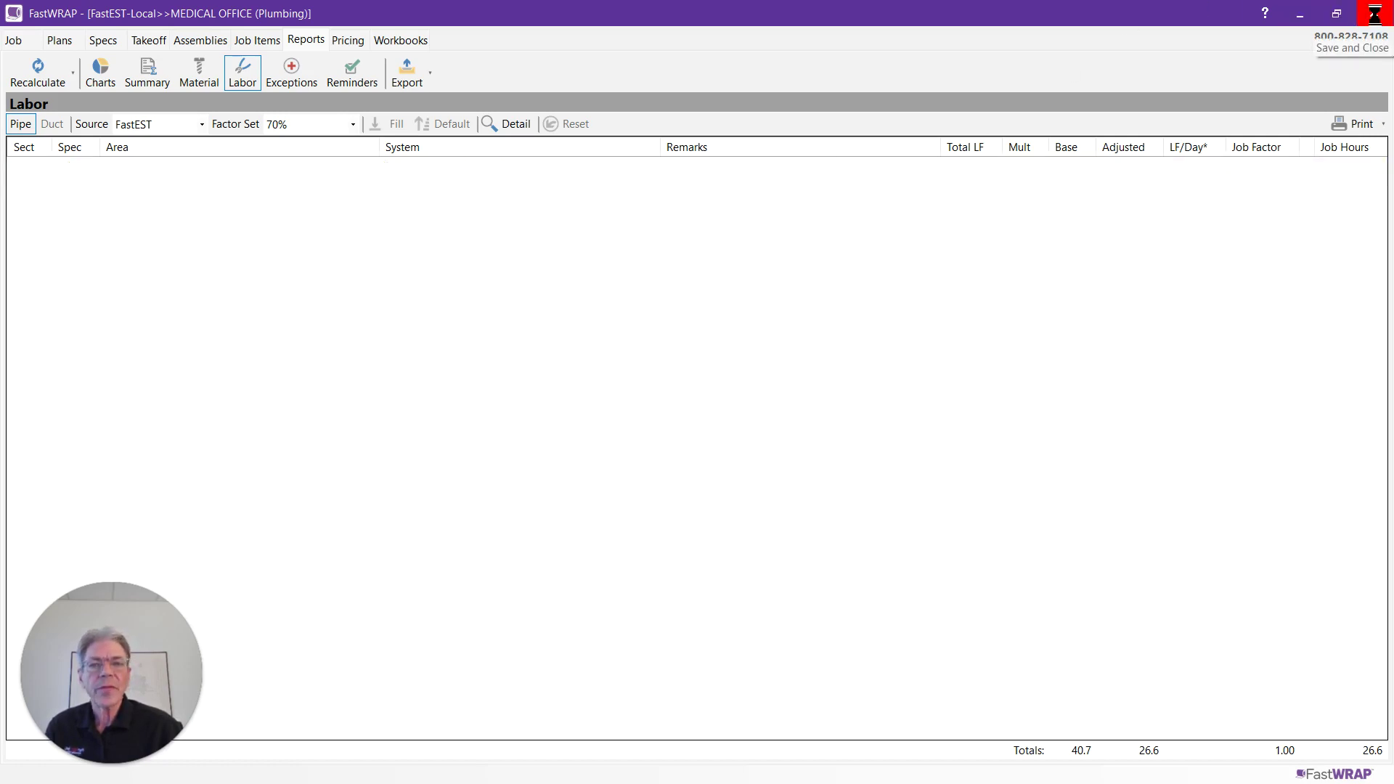